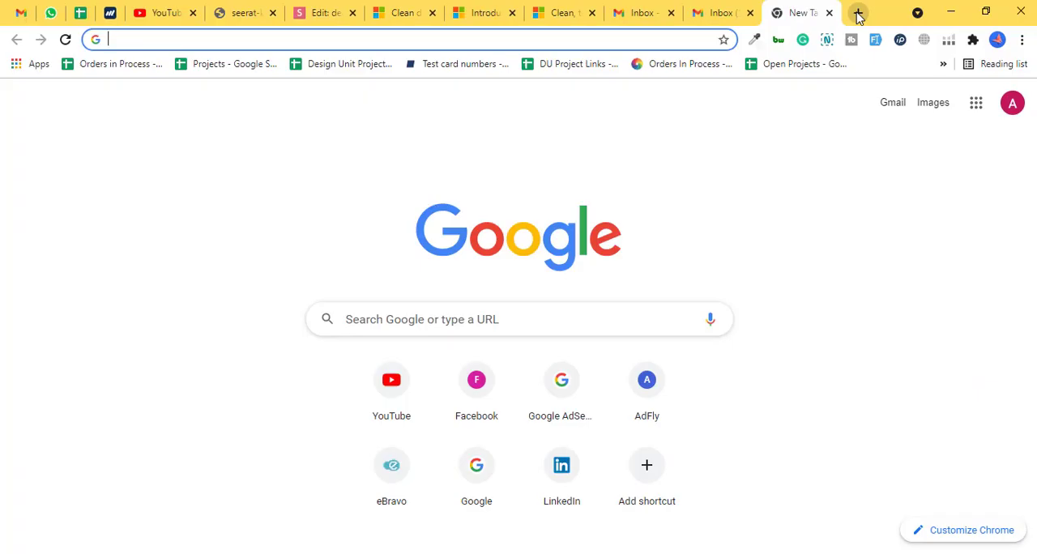
- Search the web for "google ads" and open the Google Ads site from the non-sponsored result
{"action": "type", "text": "google ads"}
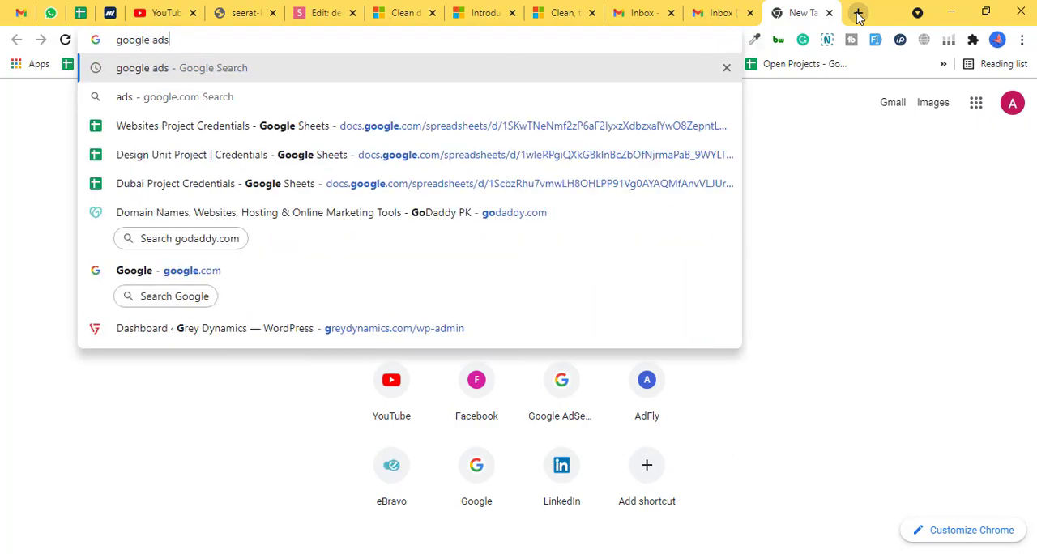
{"action": "key", "text": "Return"}
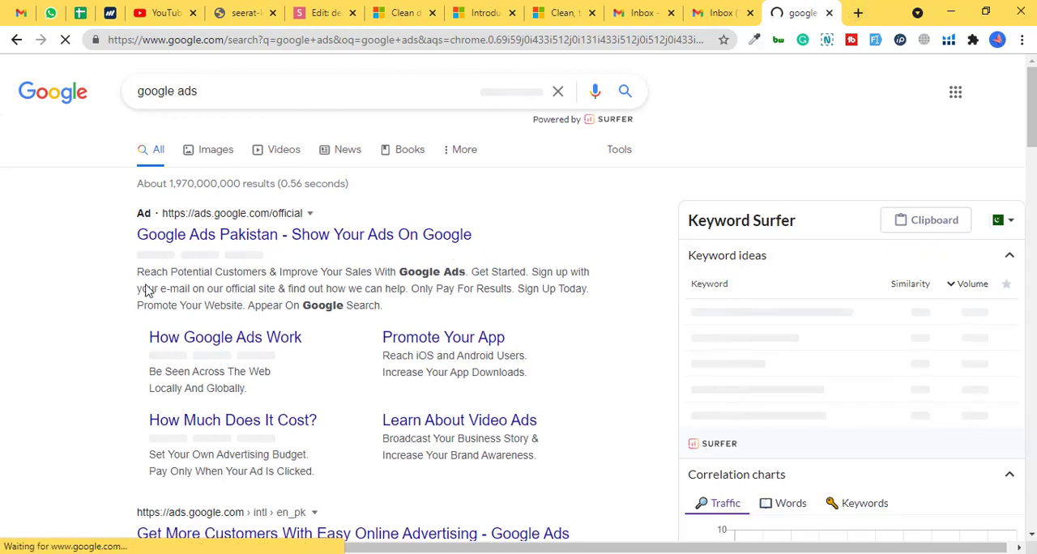
{"action": "scroll", "coordinate": [146, 288], "scroll_direction": "down", "scroll_amount": 4}
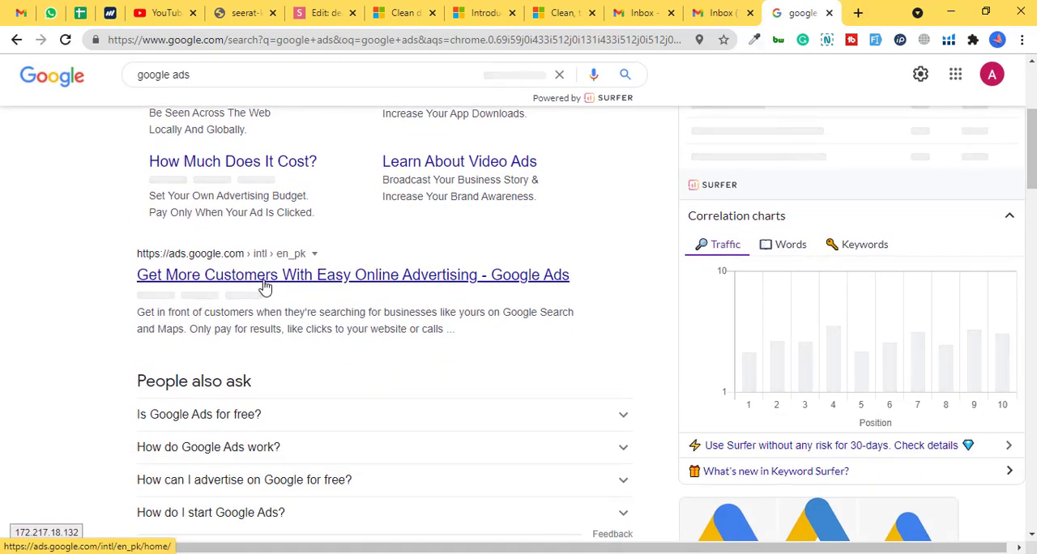
{"action": "scroll", "coordinate": [243, 257], "scroll_direction": "up", "scroll_amount": 2}
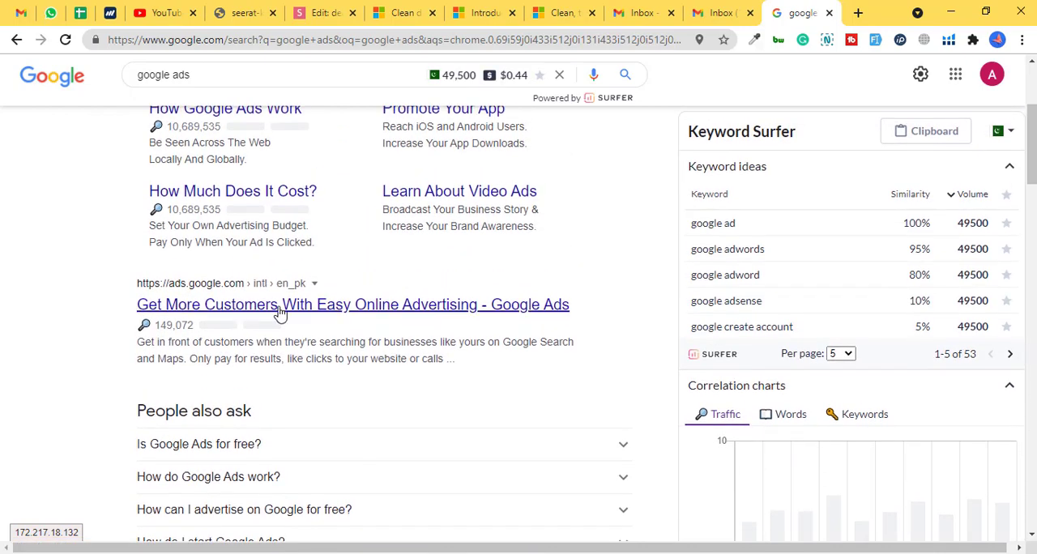
{"action": "left_click", "coordinate": [280, 308]}
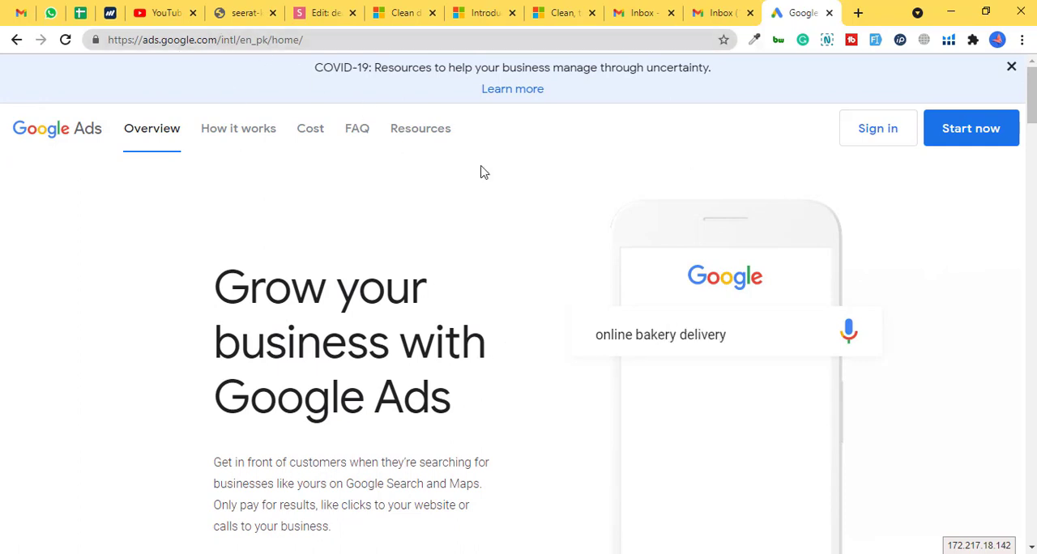
- Sign in to Google Ads from its home page and switch to the first alternative Google account listed
{"action": "mouse_move", "coordinate": [1031, 81]}
{"action": "left_mouse_down"}
{"action": "mouse_move", "coordinate": [1031, 118]}
{"action": "mouse_move", "coordinate": [1031, 71]}
{"action": "left_mouse_up"}
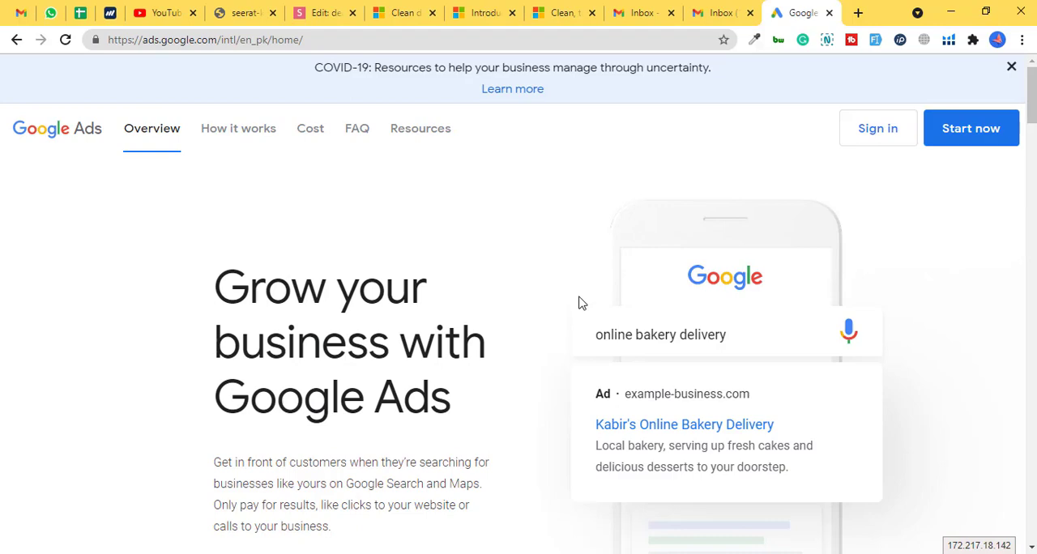
{"action": "scroll", "coordinate": [1023, 91], "scroll_direction": "down", "scroll_amount": 10}
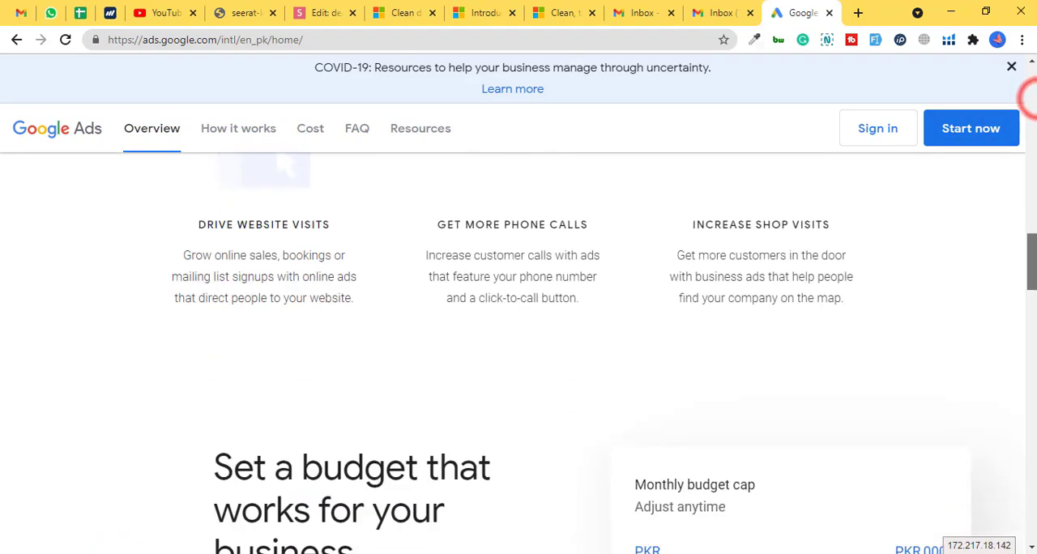
{"action": "scroll", "coordinate": [518, 368], "scroll_direction": "down", "scroll_amount": 5}
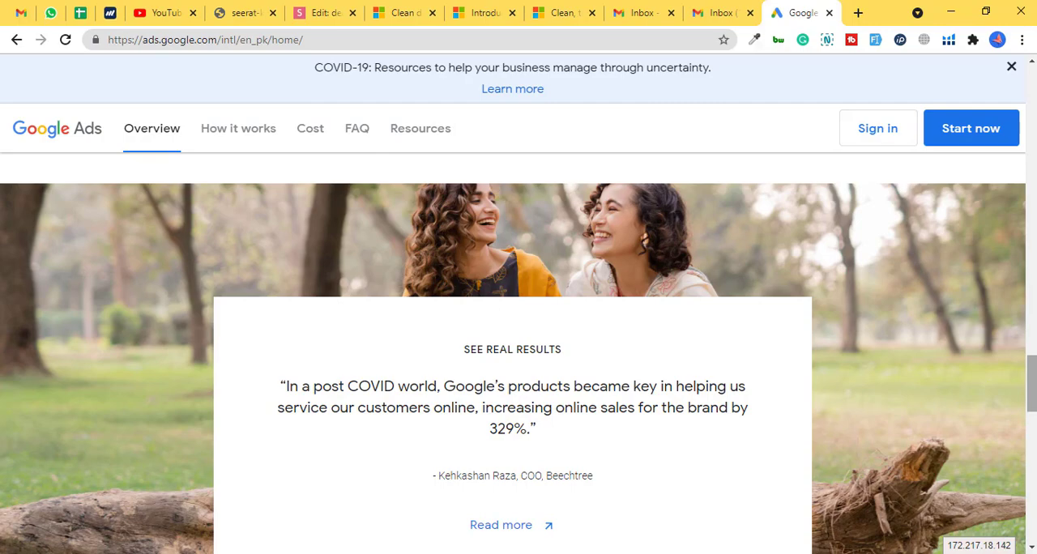
{"action": "scroll", "coordinate": [1025, 366], "scroll_direction": "down", "scroll_amount": 6}
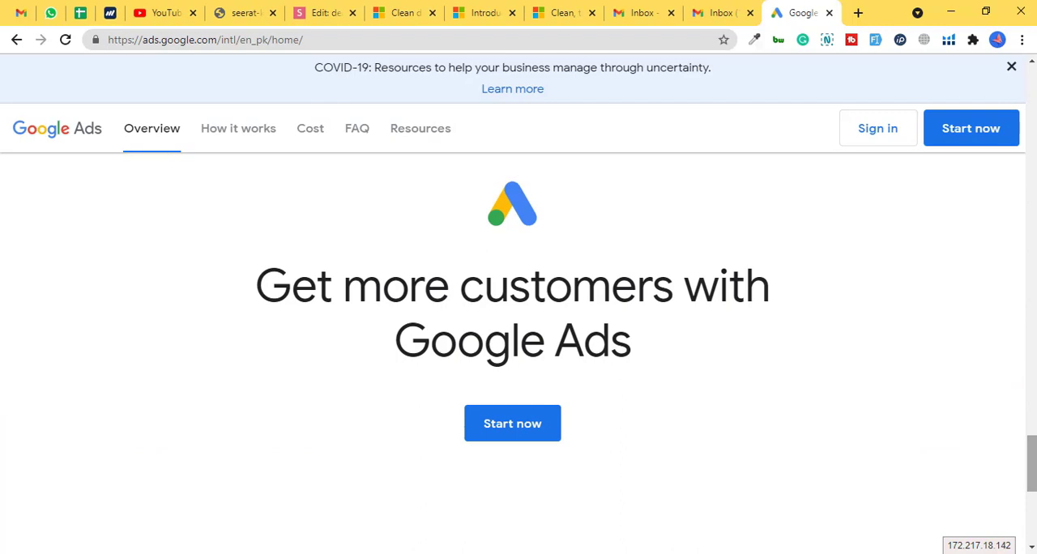
{"action": "left_click_drag", "start_coordinate": [1033, 449], "coordinate": [1033, 79]}
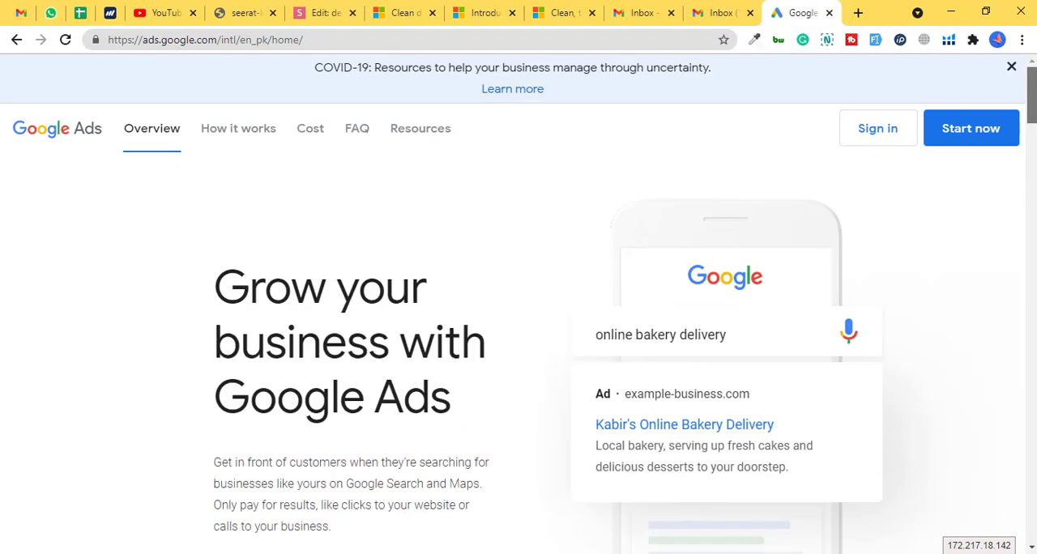
{"action": "left_click", "coordinate": [876, 128]}
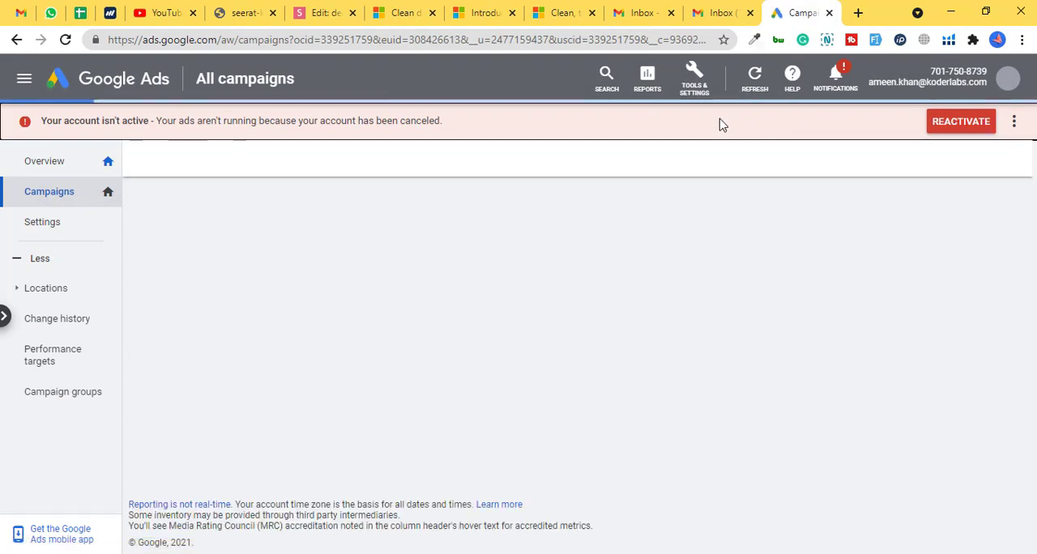
{"action": "left_click", "coordinate": [1010, 81]}
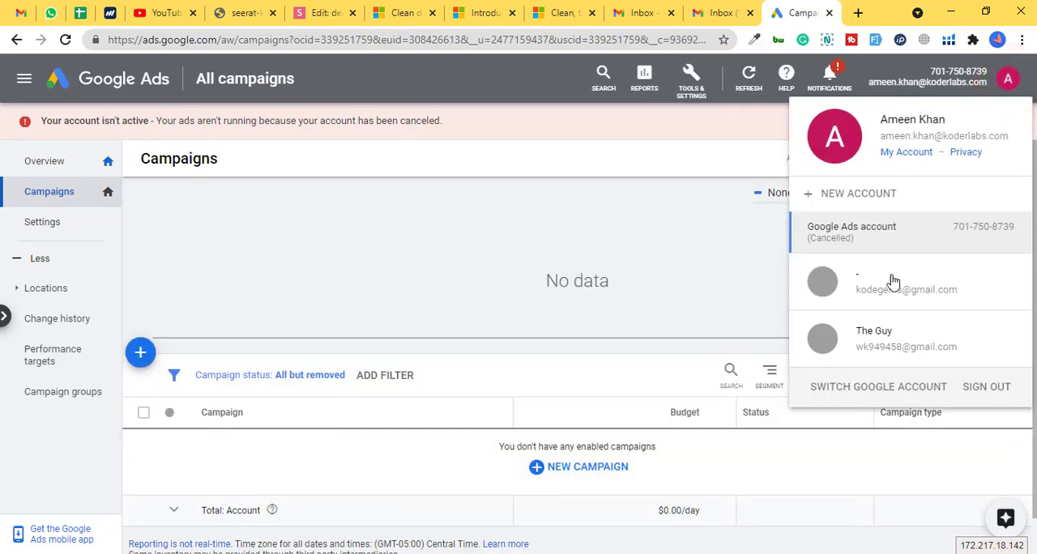
{"action": "left_click", "coordinate": [893, 281]}
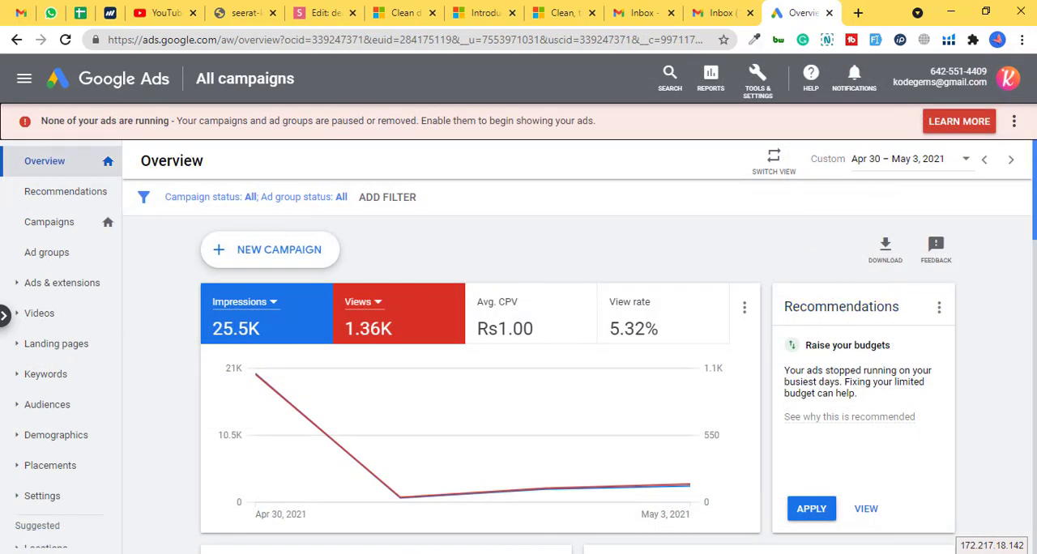
- Review the account overview and start a new campaign without a goal's guidance
{"action": "scroll", "coordinate": [567, 365], "scroll_direction": "down", "scroll_amount": 8}
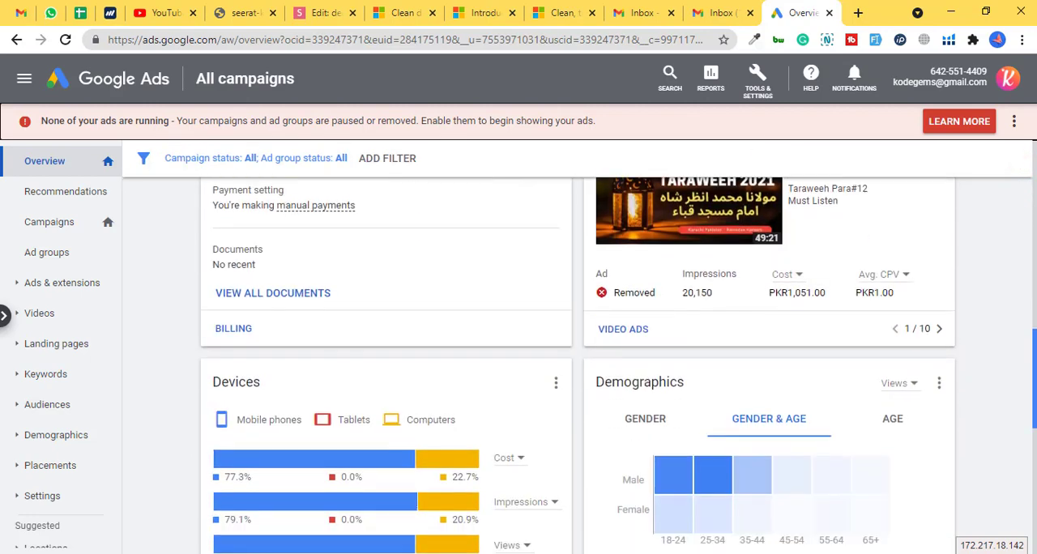
{"action": "scroll", "coordinate": [914, 364], "scroll_direction": "down", "scroll_amount": 4}
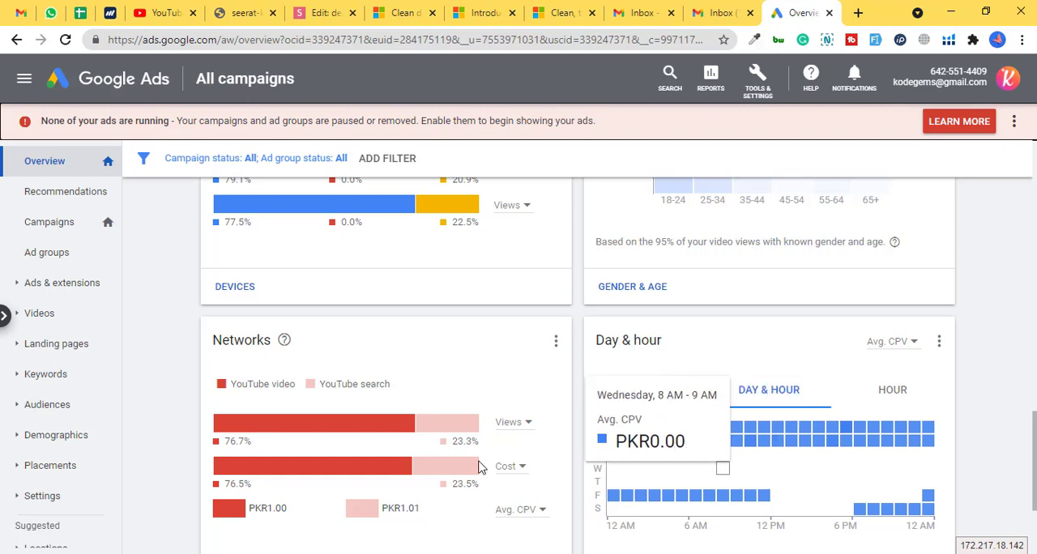
{"action": "left_click_drag", "start_coordinate": [1032, 435], "coordinate": [1034, 143]}
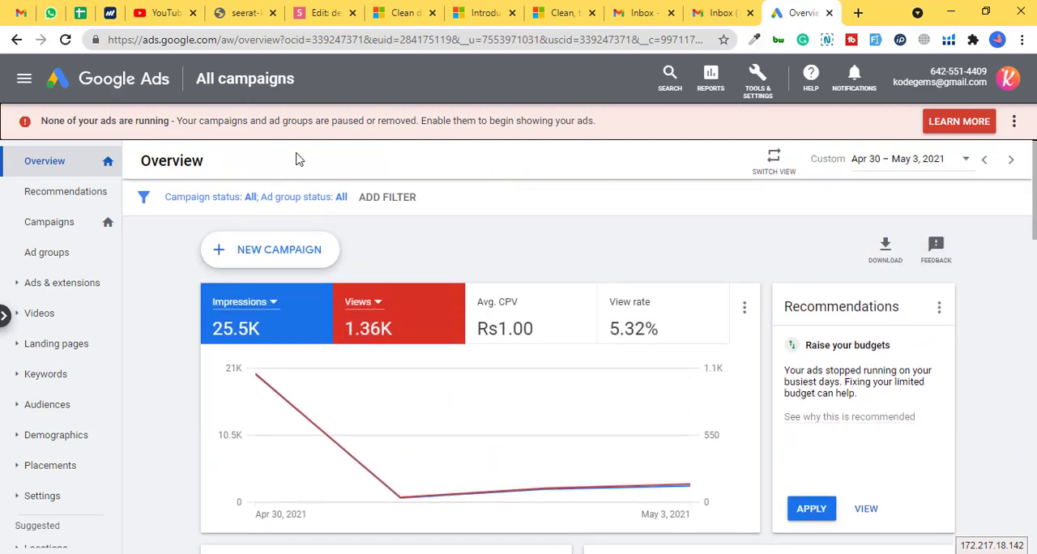
{"action": "left_click", "coordinate": [286, 257]}
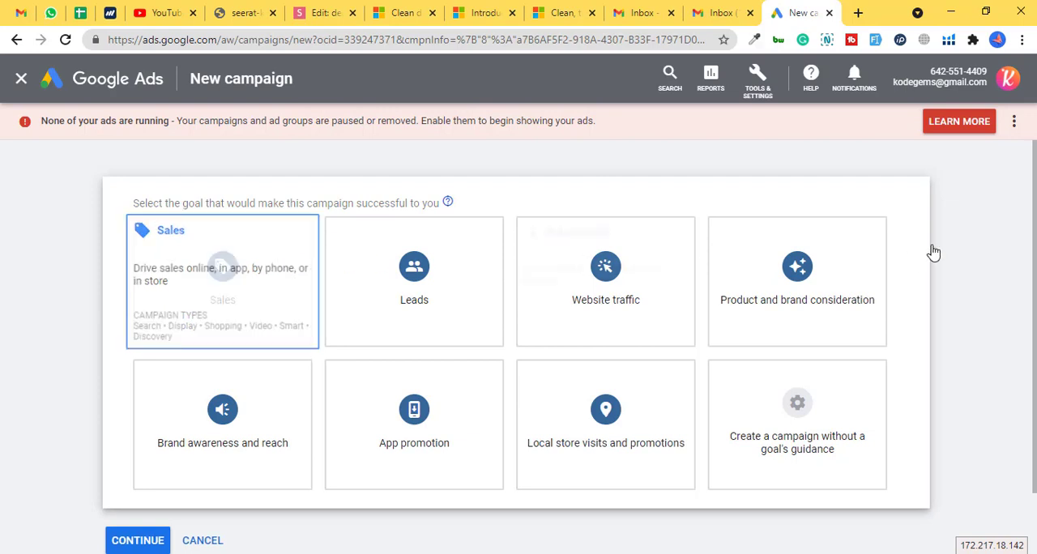
{"action": "scroll", "coordinate": [940, 251], "scroll_direction": "down", "scroll_amount": 2}
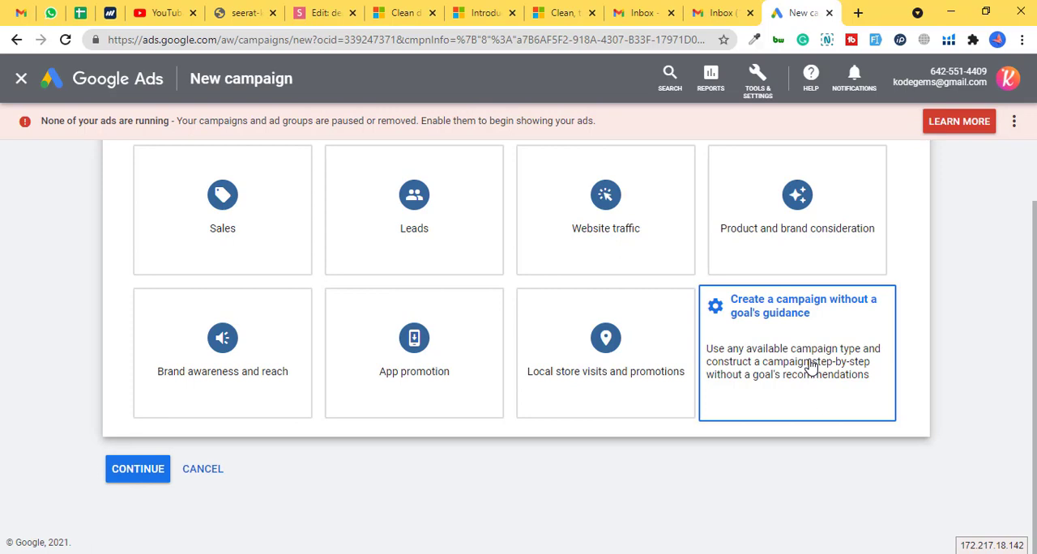
{"action": "left_click", "coordinate": [799, 342]}
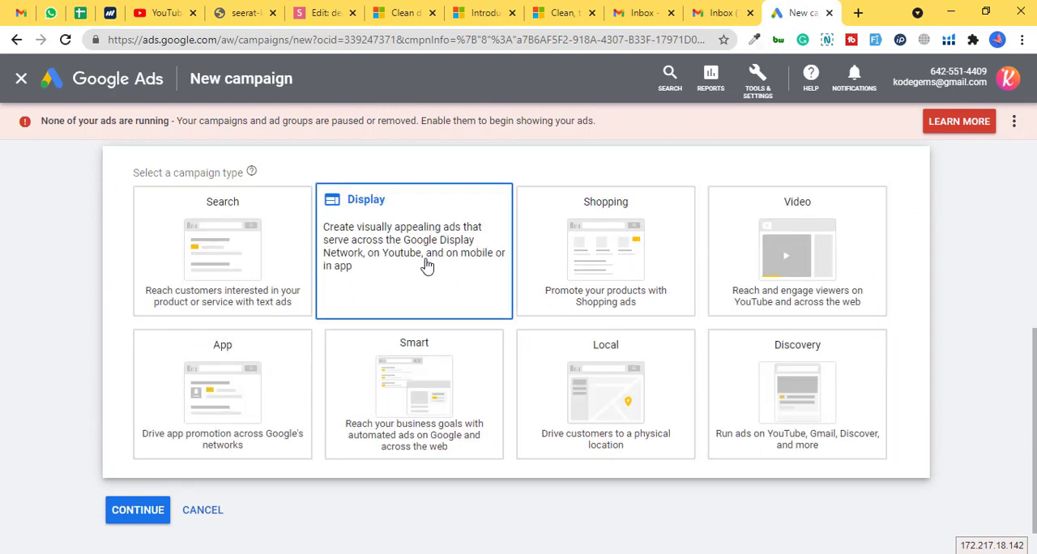
- Choose the Video campaign type with the Custom video campaign subtype and continue to the campaign settings
{"action": "left_click", "coordinate": [801, 264]}
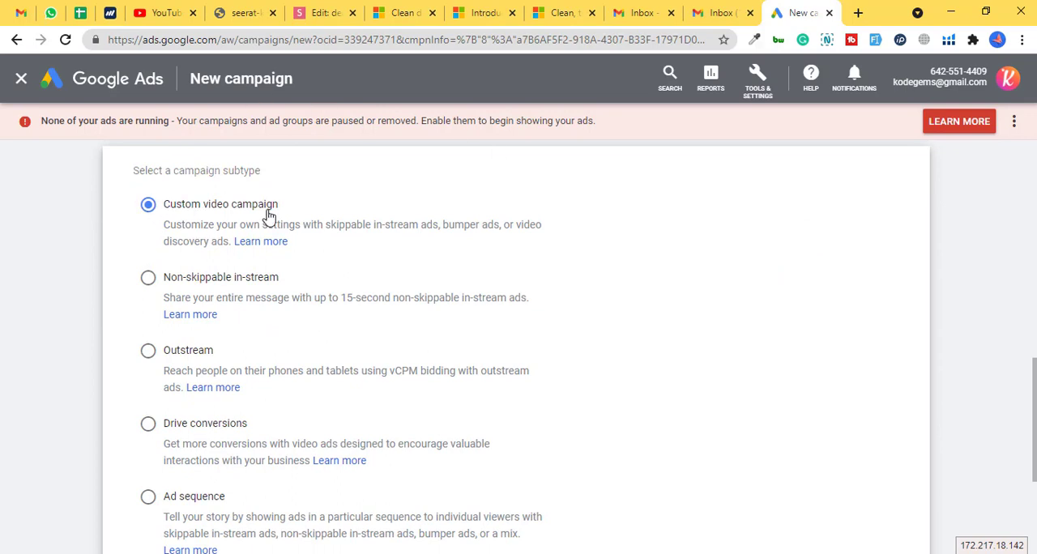
{"action": "left_click_drag", "start_coordinate": [1034, 408], "coordinate": [1035, 481]}
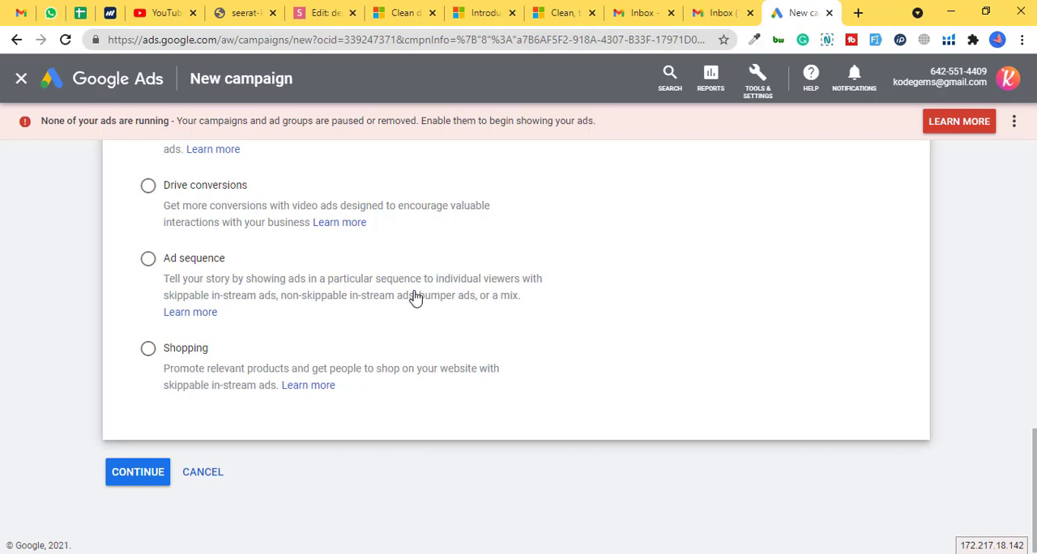
{"action": "left_click", "coordinate": [129, 471]}
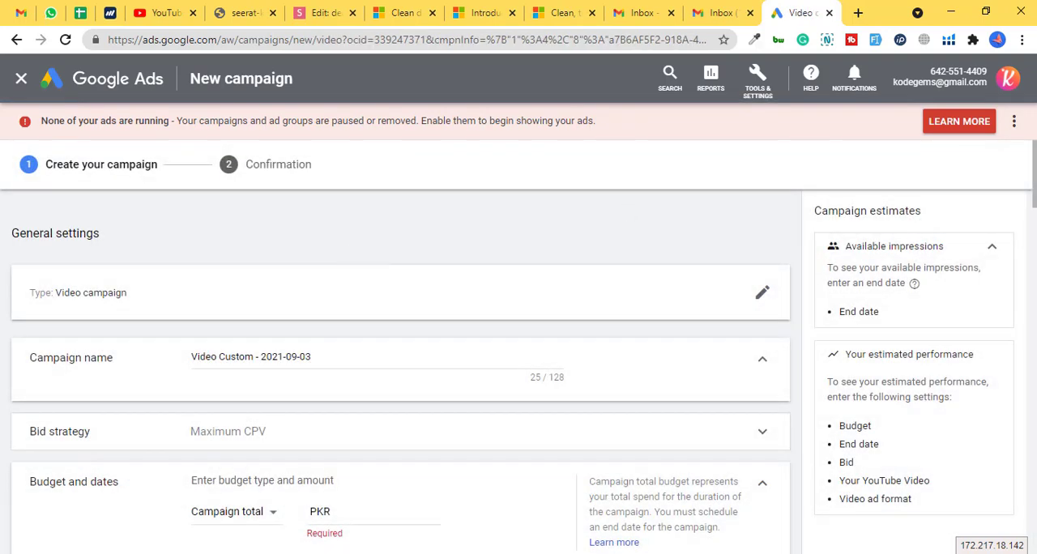
- Name the campaign "My Promotion" in the general settings
{"action": "left_click_drag", "start_coordinate": [1034, 160], "coordinate": [1035, 168]}
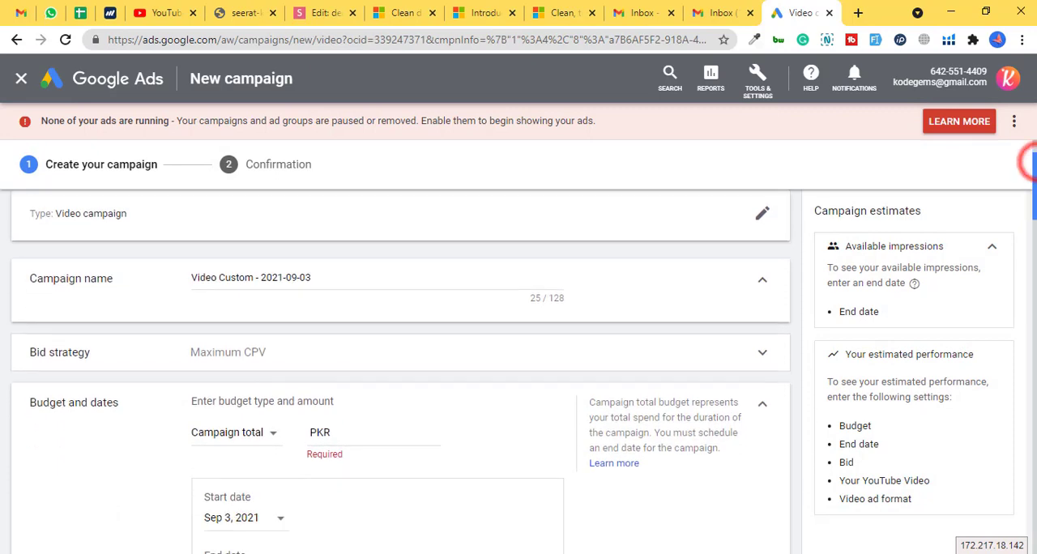
{"action": "triple_click", "coordinate": [226, 280]}
{"action": "type", "text": "My r"}
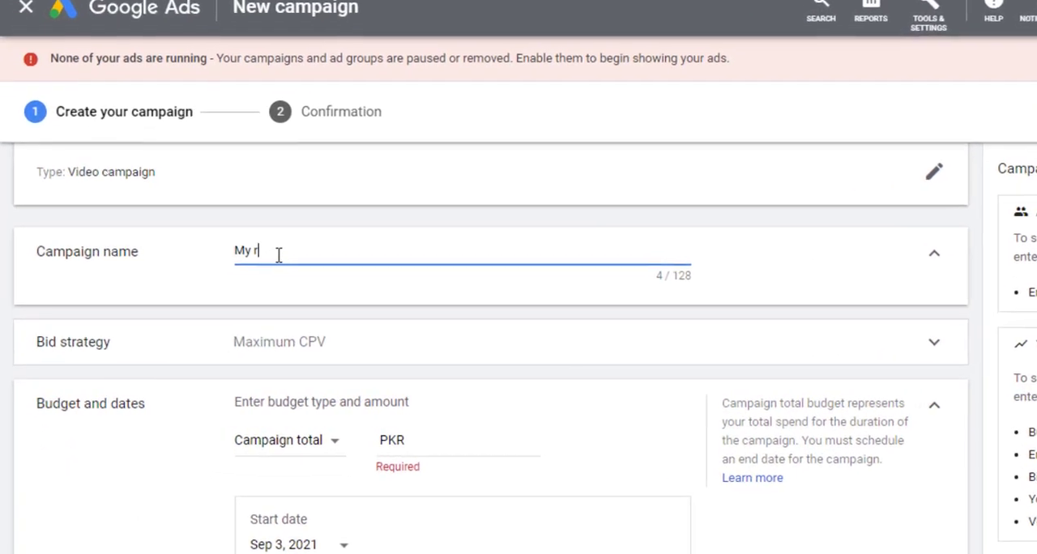
{"action": "key", "text": "BackSpace"}
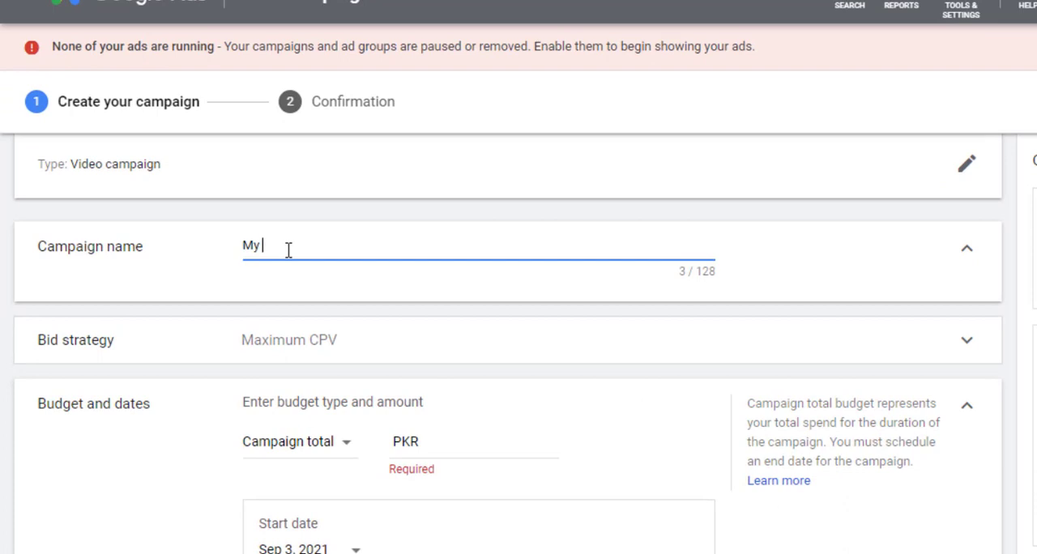
{"action": "type", "text": "Promotion"}
- Expand the campaign's bid strategy, check the available options and set it to Target CPM
{"action": "scroll", "coordinate": [199, 287], "scroll_direction": "down", "scroll_amount": 1}
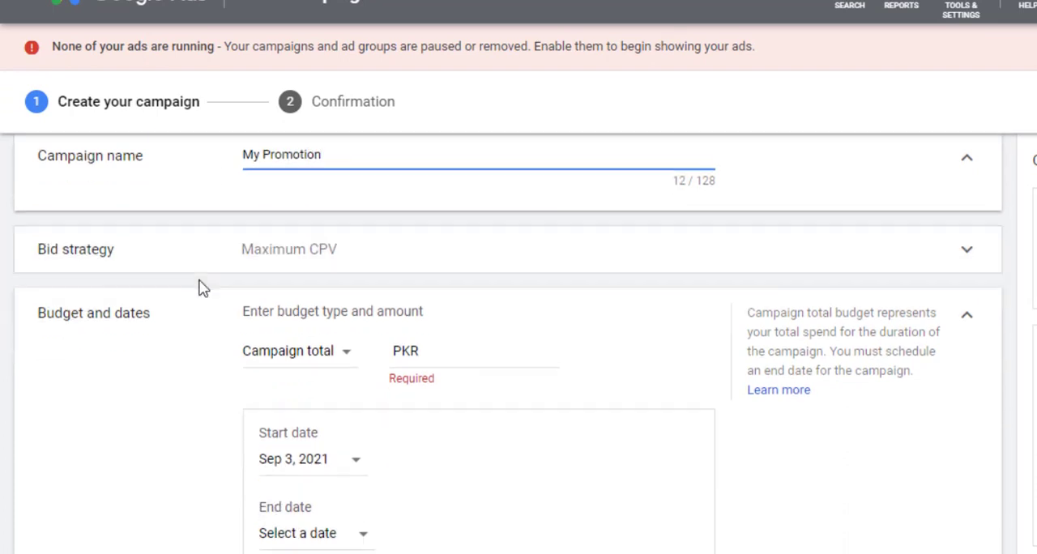
{"action": "left_click", "coordinate": [273, 267]}
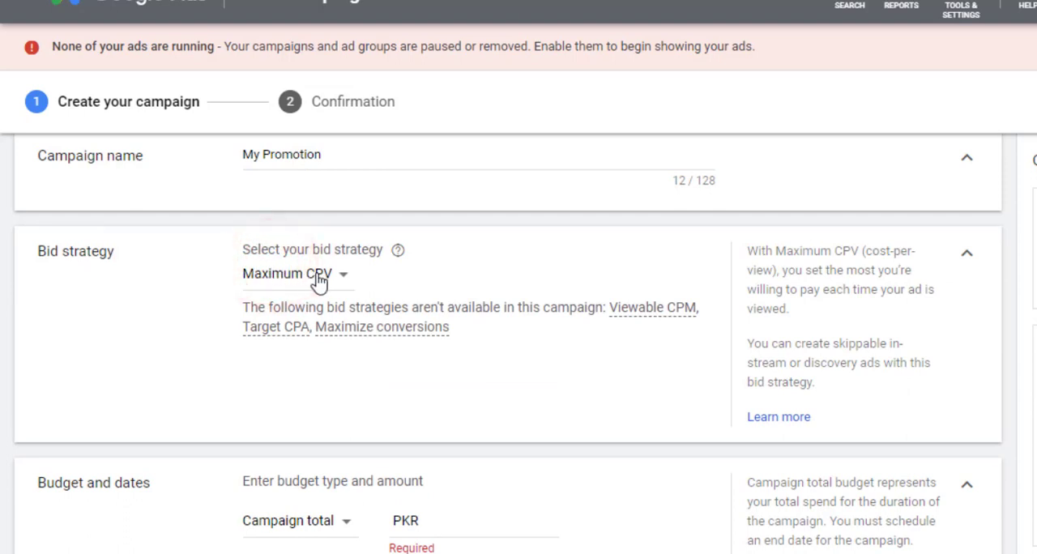
{"action": "left_click", "coordinate": [320, 278]}
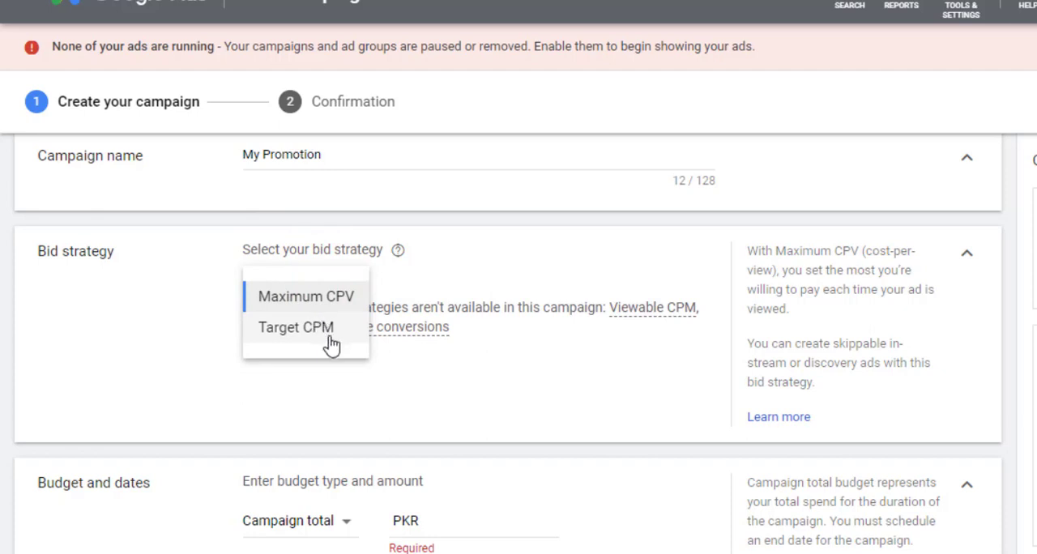
{"action": "left_click", "coordinate": [399, 361]}
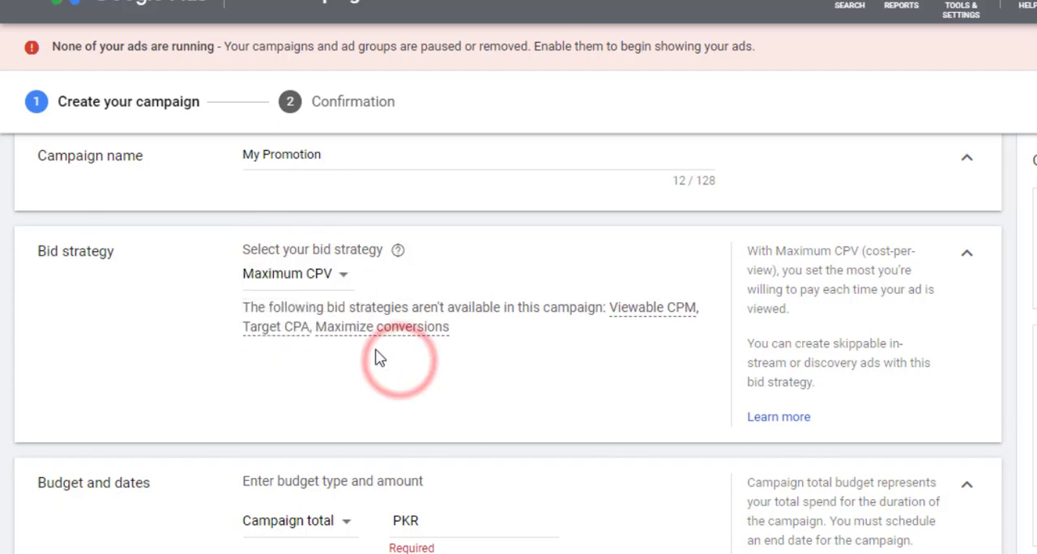
{"action": "left_click", "coordinate": [318, 279]}
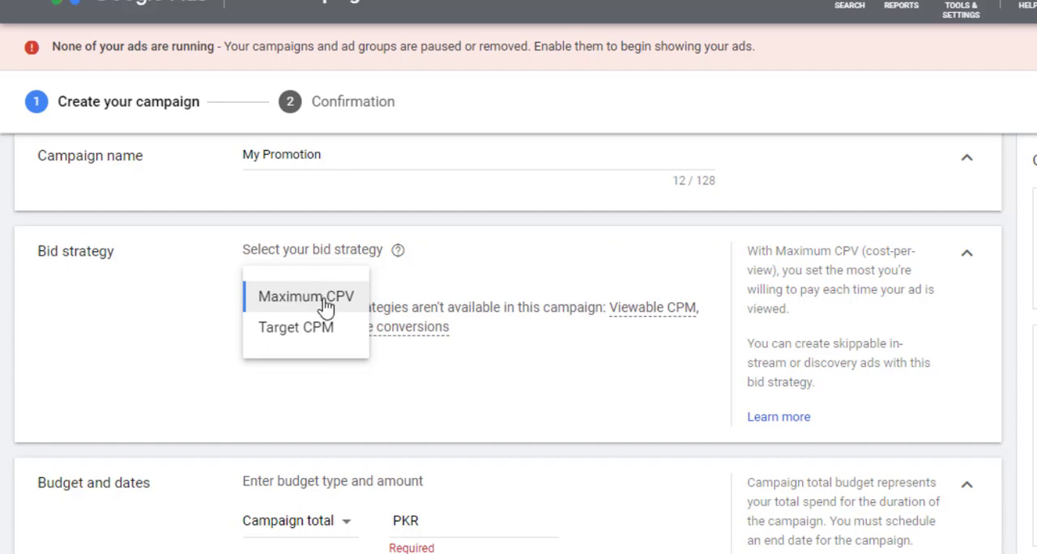
{"action": "left_click", "coordinate": [328, 337]}
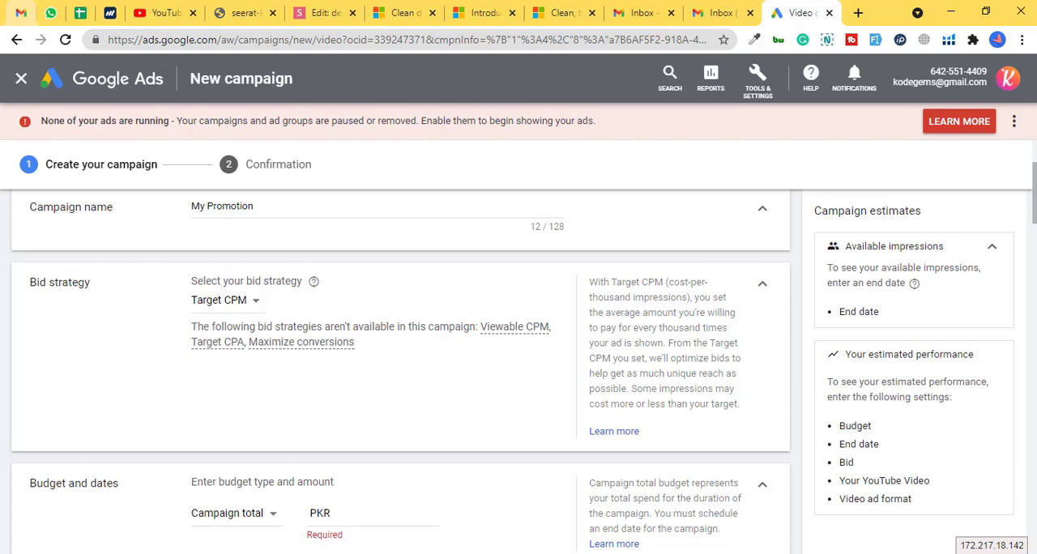
- Switch to YouTube, open the Power BI row-level security video, pause its ad and examine the recommended videos beside it
{"action": "left_click", "coordinate": [162, 11]}
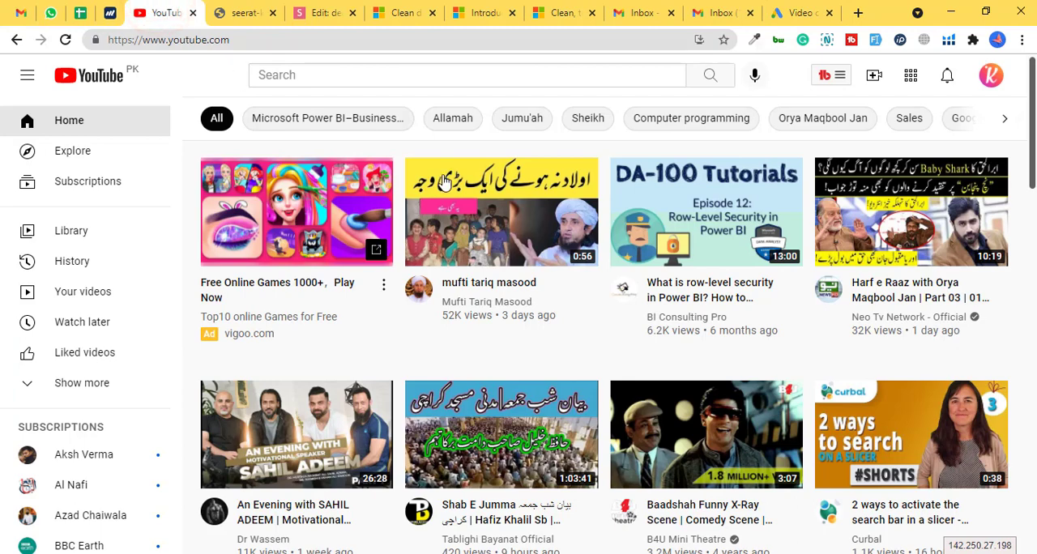
{"action": "left_click", "coordinate": [729, 239]}
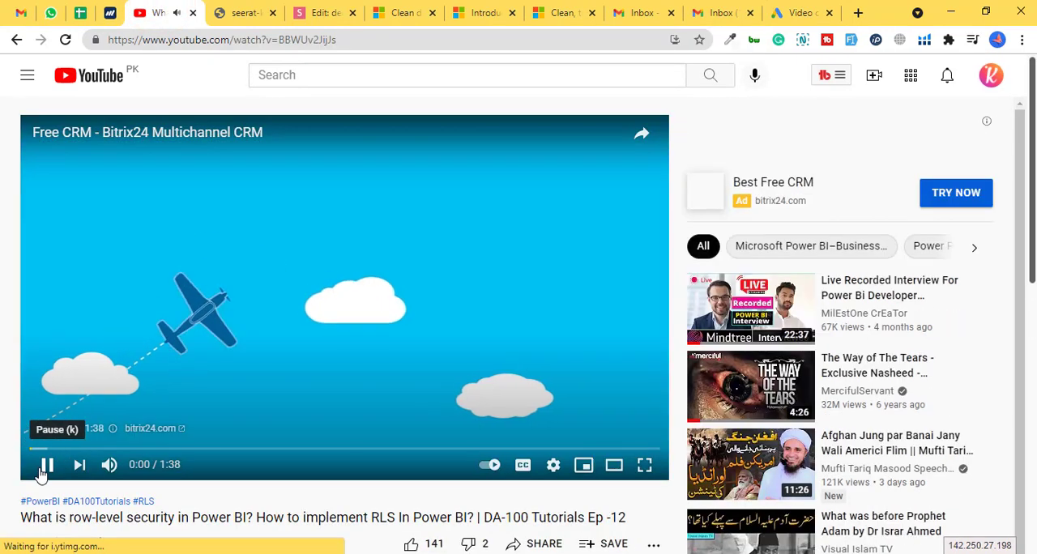
{"action": "left_click", "coordinate": [41, 470]}
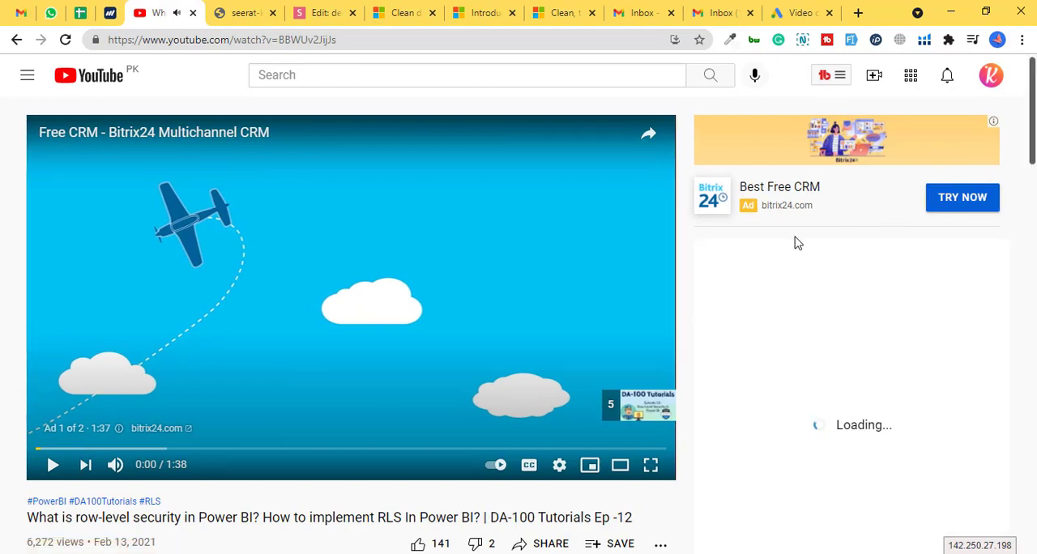
{"action": "scroll", "coordinate": [1033, 122], "scroll_direction": "down", "scroll_amount": 10}
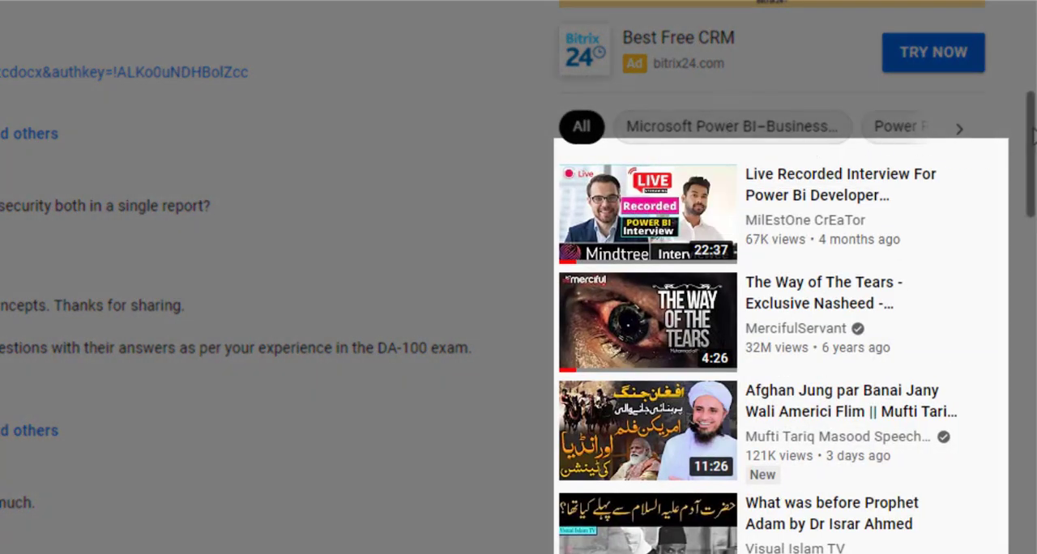
- Look through more of the recommended videos, switch back to Google Ads and set the bid strategy to Maximum CPV
{"action": "left_click_drag", "start_coordinate": [1033, 136], "coordinate": [1033, 160]}
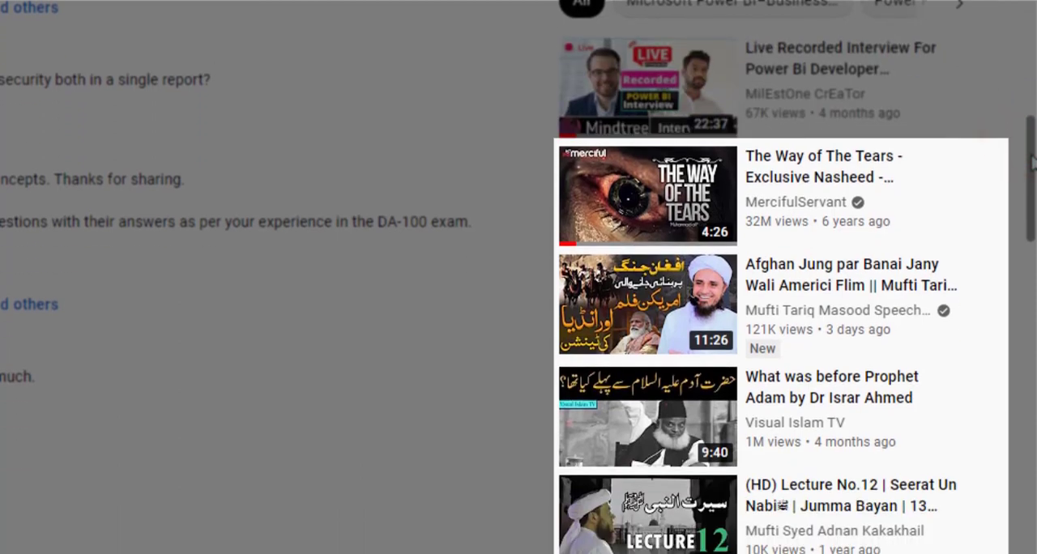
{"action": "left_click_drag", "start_coordinate": [1033, 160], "coordinate": [1033, 444]}
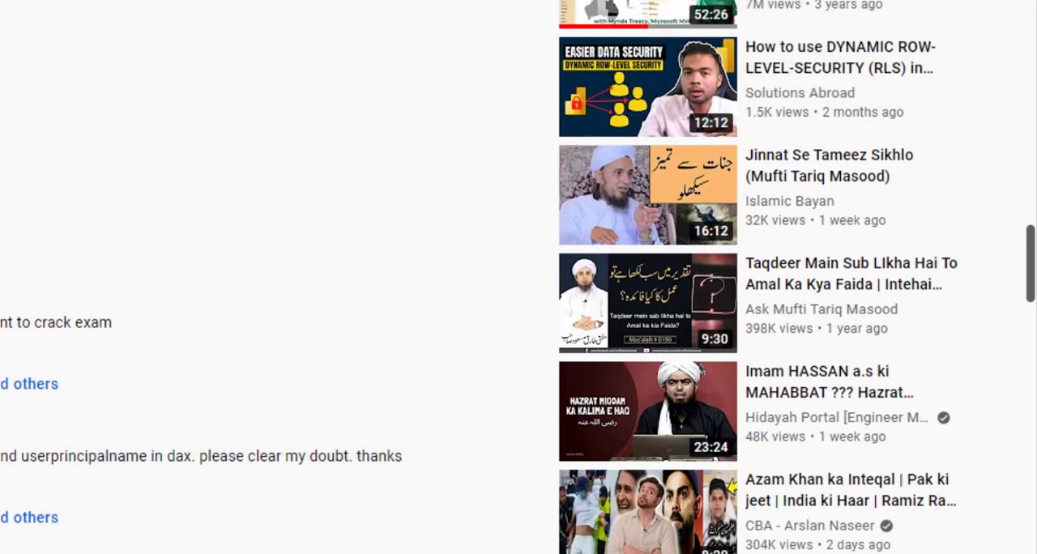
{"action": "left_click", "coordinate": [779, 10]}
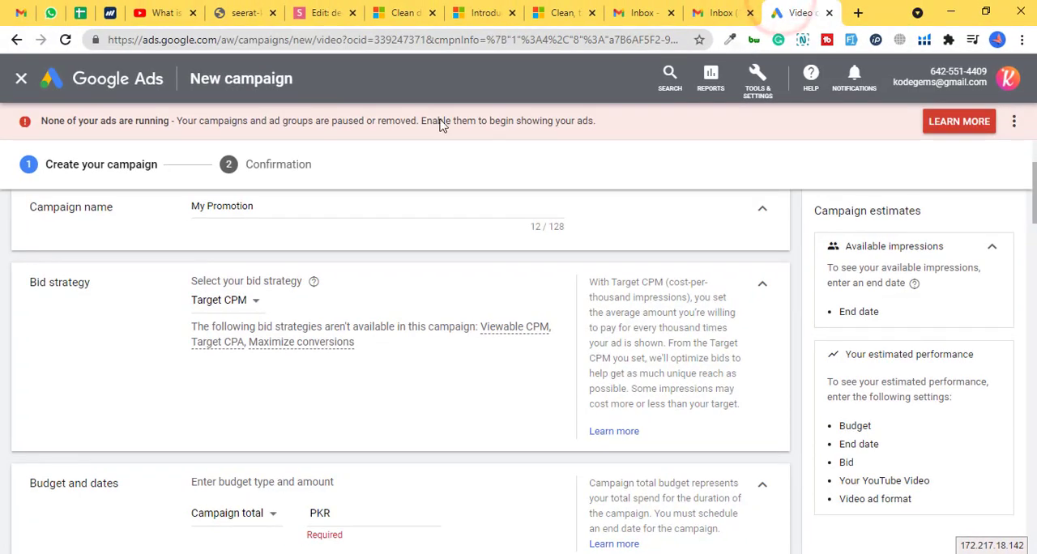
{"action": "left_click", "coordinate": [240, 299]}
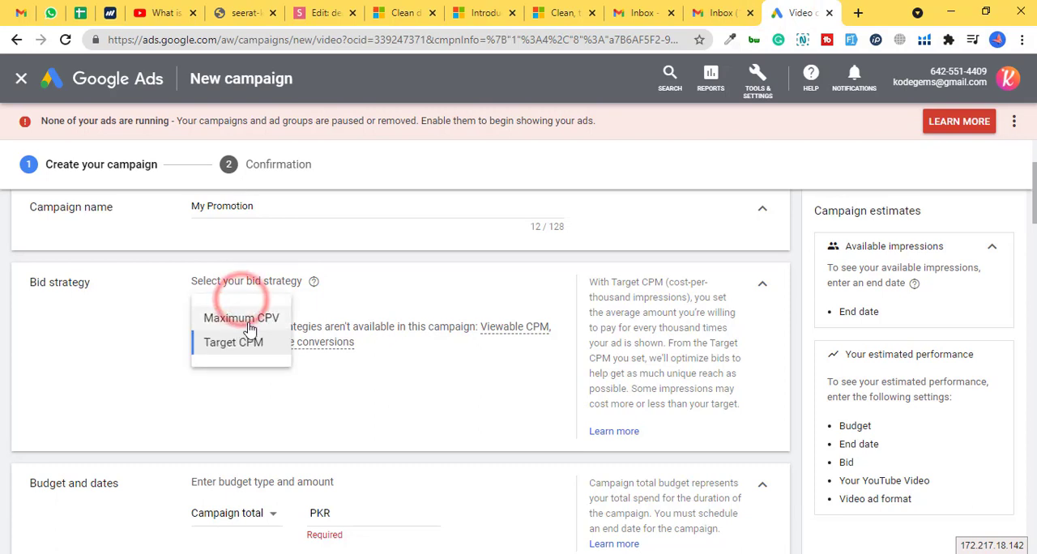
{"action": "left_click", "coordinate": [244, 316]}
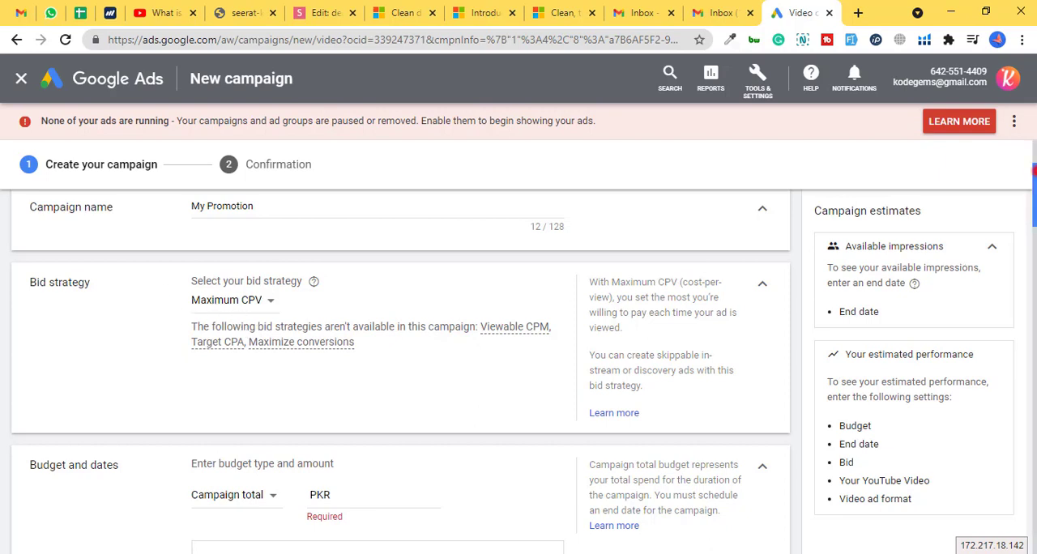
- Set the campaign's budget type to Daily with an amount of PKR 100
{"action": "left_click_drag", "start_coordinate": [1034, 171], "coordinate": [1034, 203]}
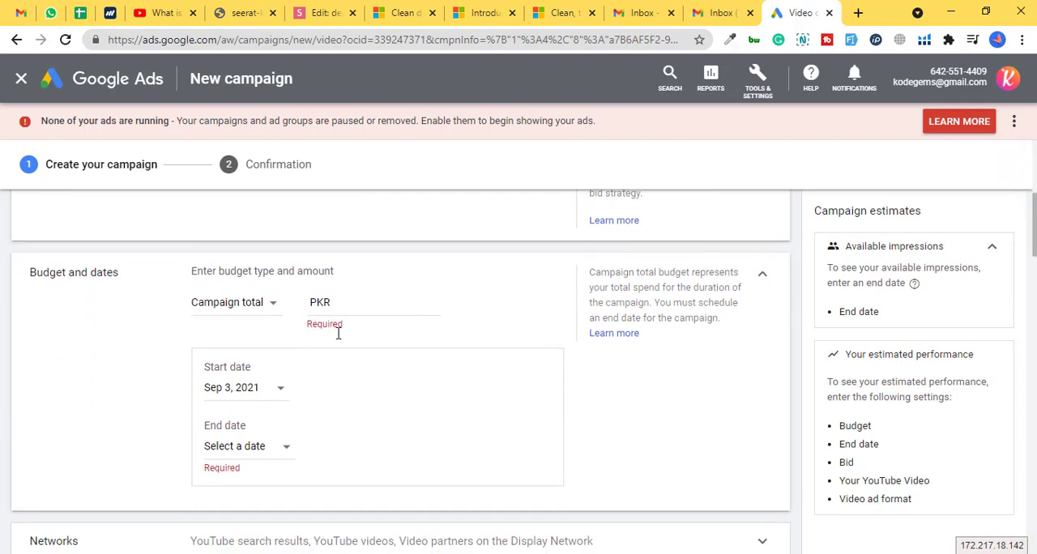
{"action": "left_click", "coordinate": [268, 313]}
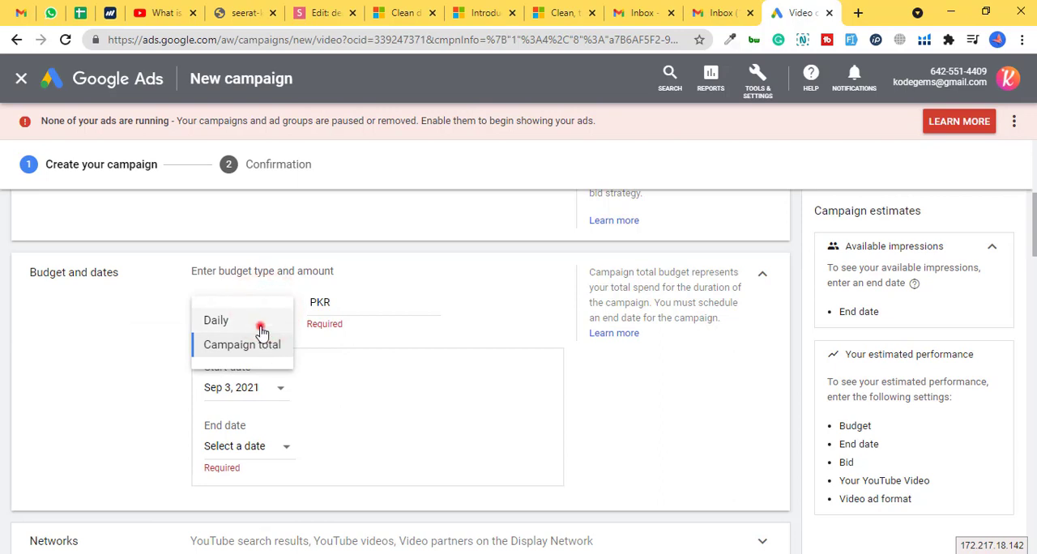
{"action": "left_click", "coordinate": [259, 326]}
{"action": "left_click", "coordinate": [263, 300]}
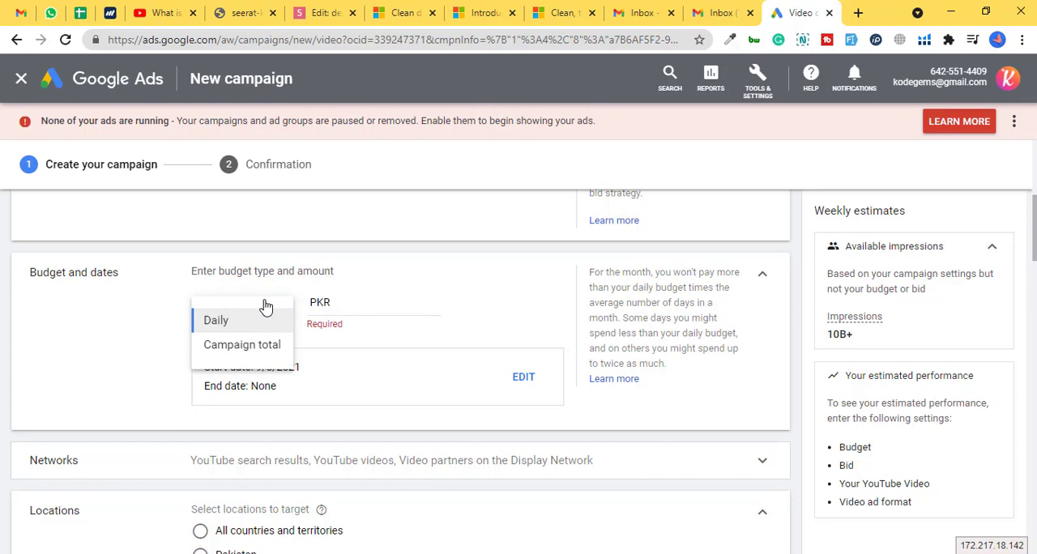
{"action": "left_click", "coordinate": [217, 323]}
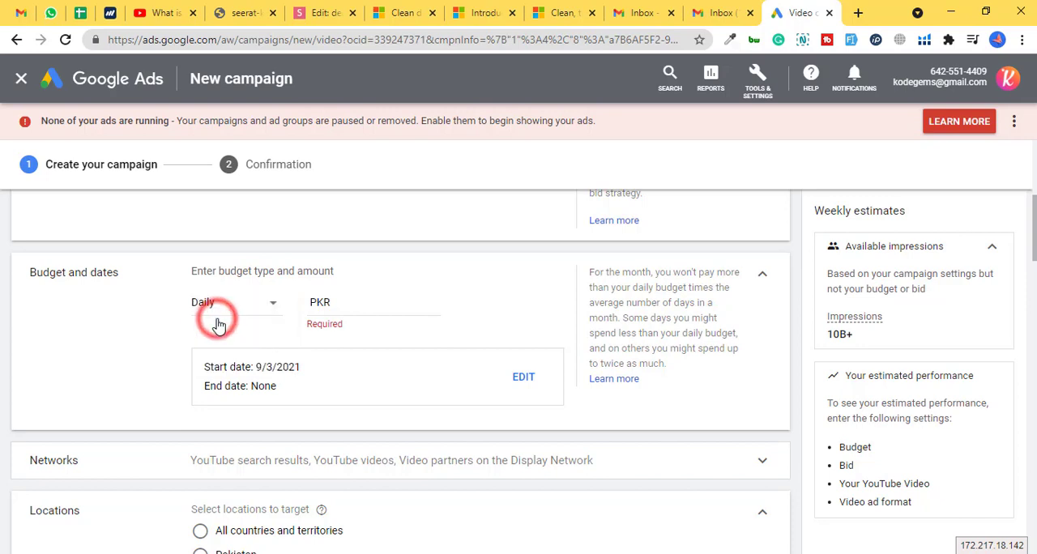
{"action": "left_click", "coordinate": [368, 307]}
{"action": "type", "text": "100"}
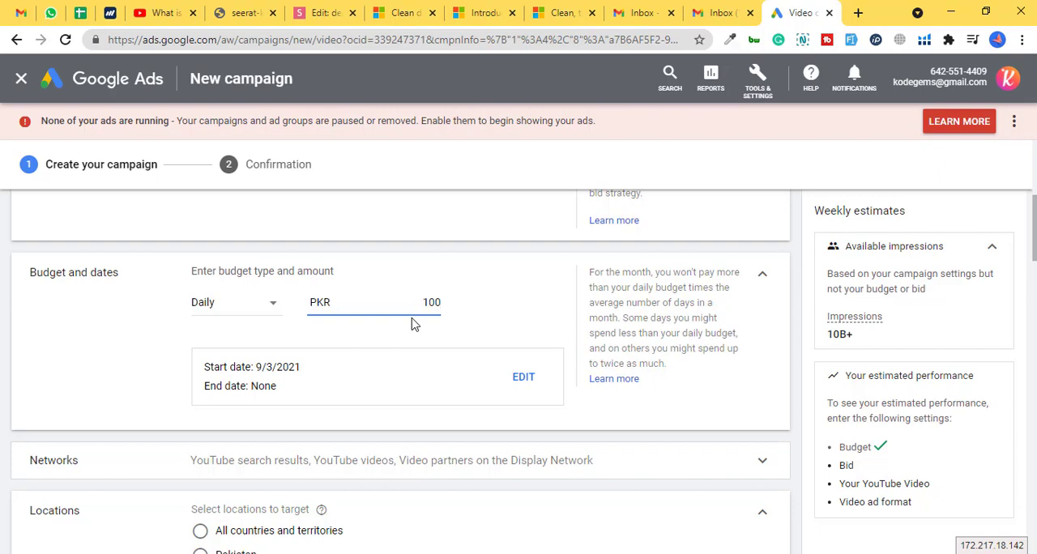
- Try a Campaign total budget of PKR 1,000
{"action": "left_click", "coordinate": [252, 309]}
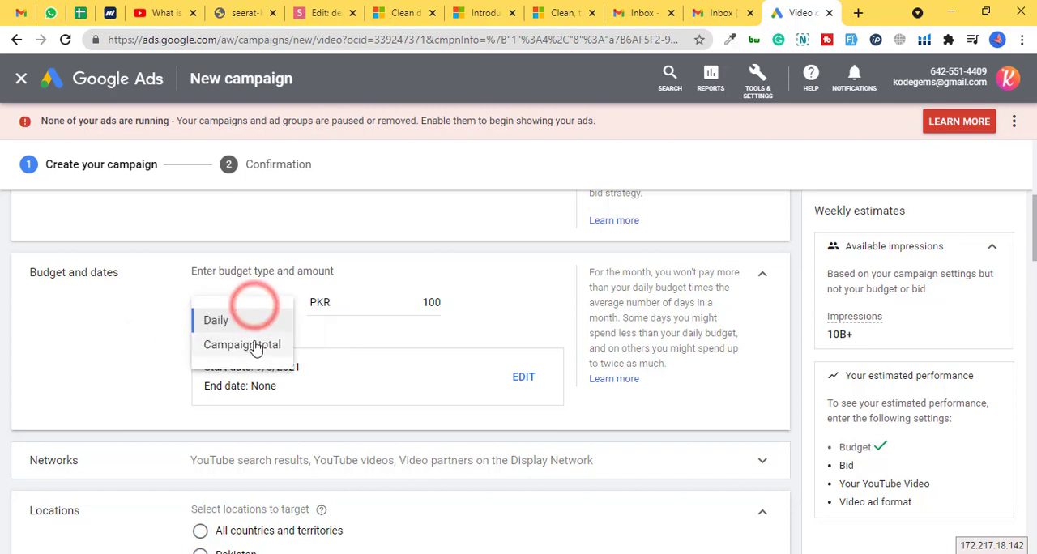
{"action": "left_click", "coordinate": [254, 345]}
{"action": "left_click", "coordinate": [407, 301]}
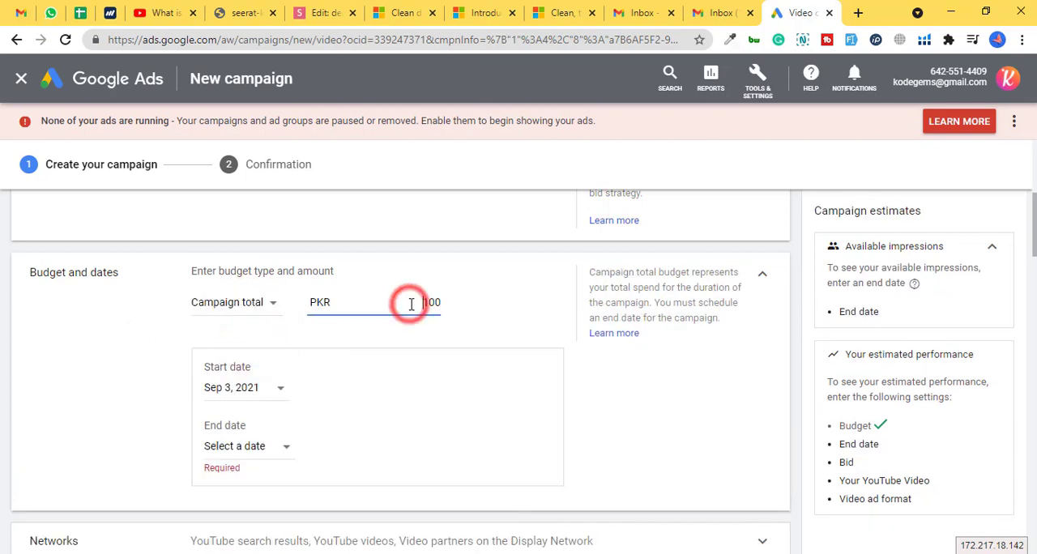
{"action": "type", "text": "000"}
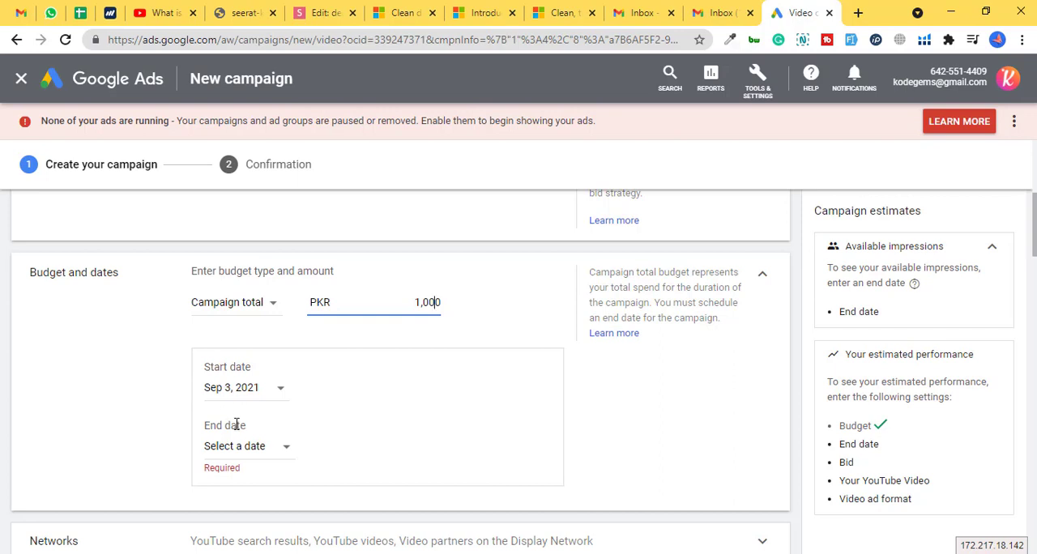
- Set the budget back to Daily with an amount of PKR 100 and review the weekly estimates
{"action": "left_click", "coordinate": [218, 301]}
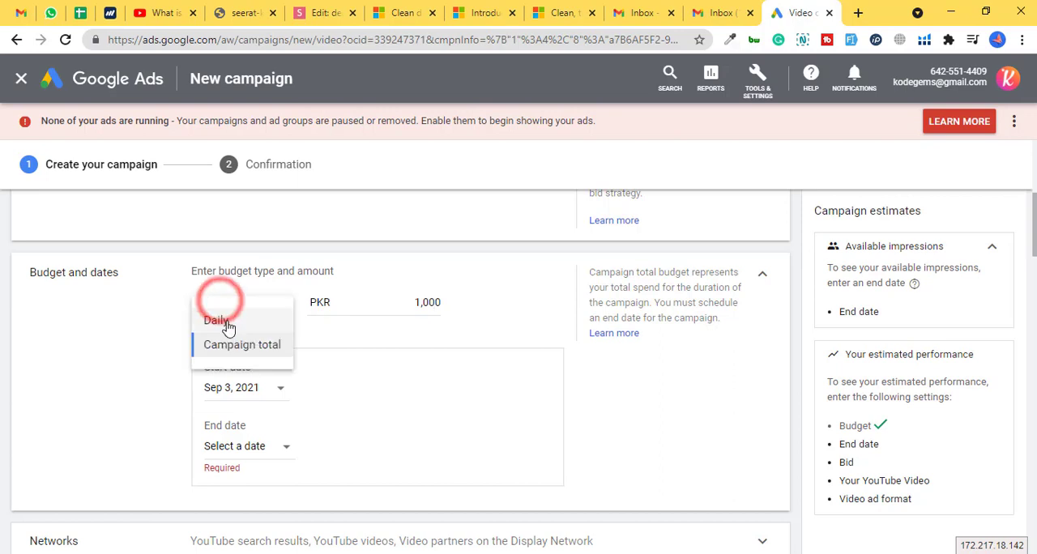
{"action": "left_click", "coordinate": [227, 322]}
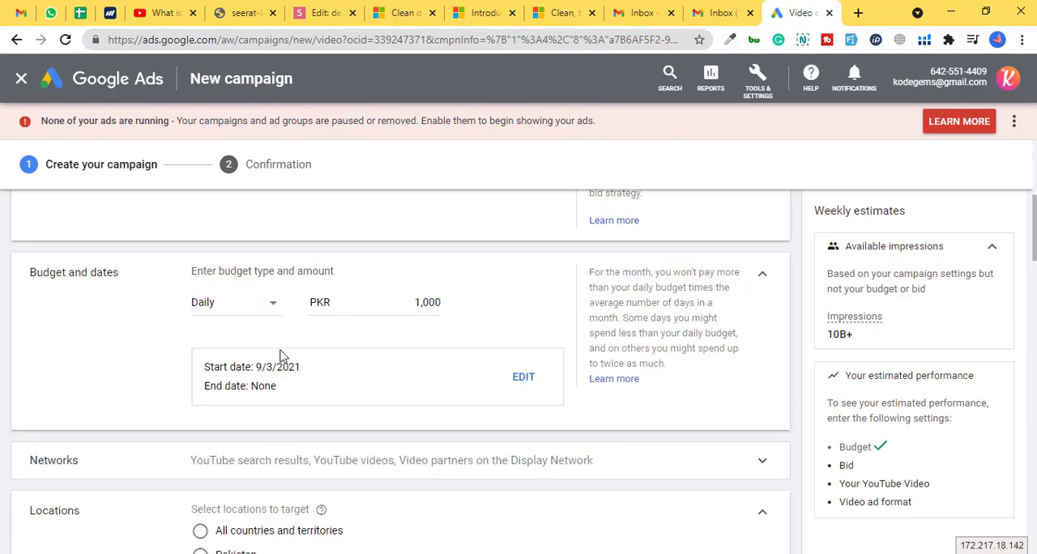
{"action": "left_click", "coordinate": [406, 300]}
{"action": "key", "text": "ctrl+a"}
{"action": "type", "text": "100"}
{"action": "left_click", "coordinate": [410, 302]}
{"action": "left_click_drag", "start_coordinate": [813, 212], "coordinate": [916, 214]}
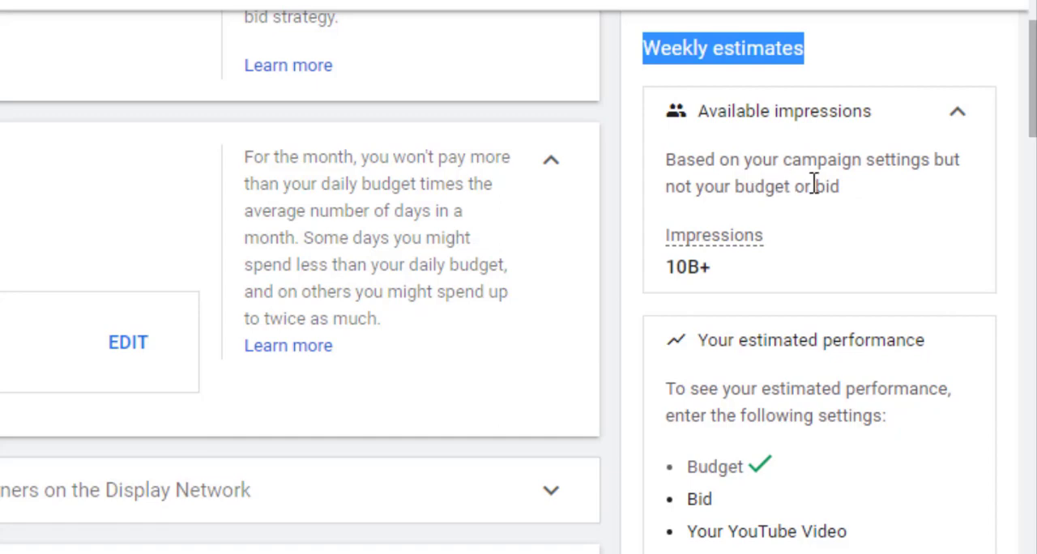
{"action": "mouse_move", "coordinate": [680, 252]}
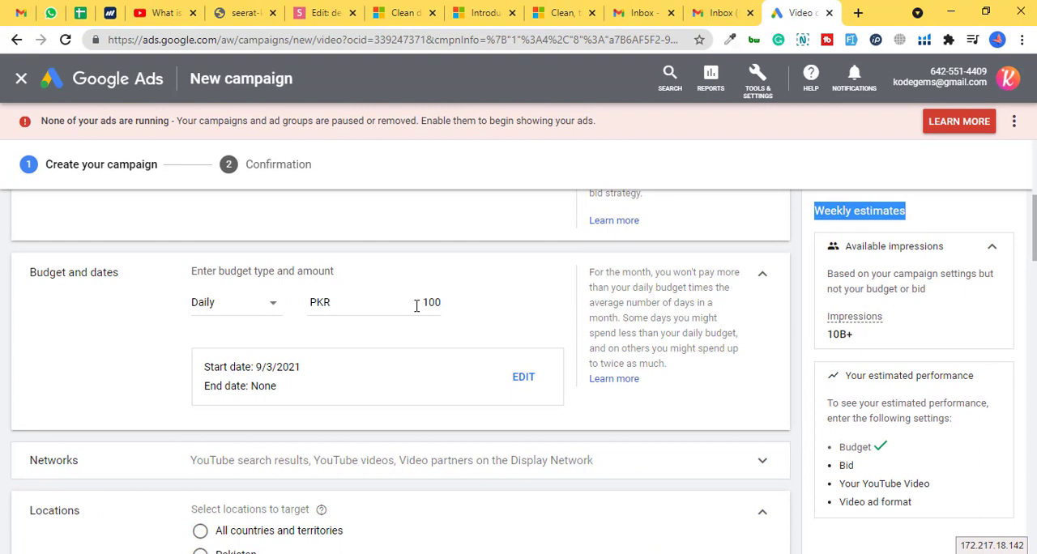
- Expand the campaign's Networks settings and exclude video partners on the Display Network
{"action": "scroll", "coordinate": [945, 241], "scroll_direction": "down", "scroll_amount": 3}
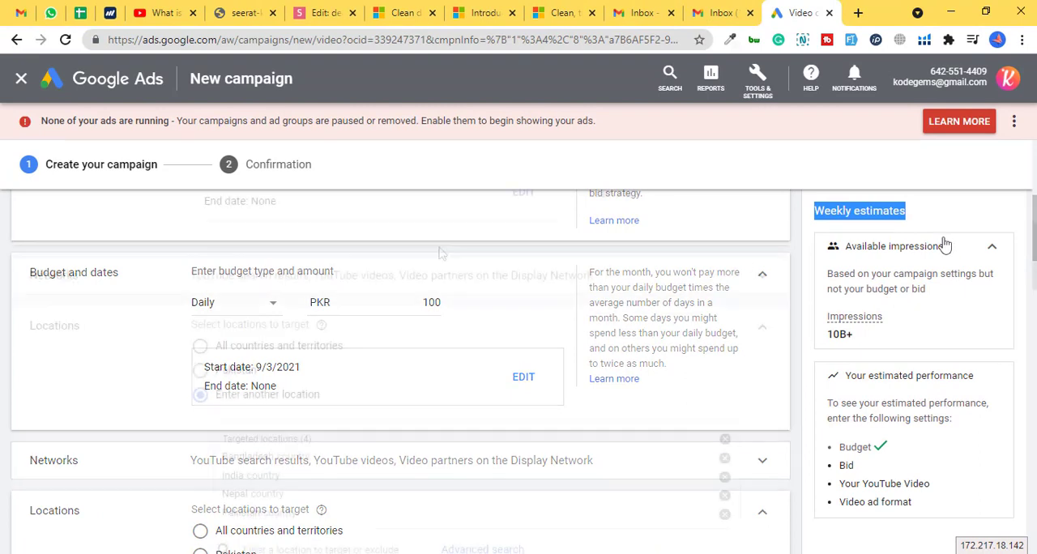
{"action": "left_click", "coordinate": [230, 276]}
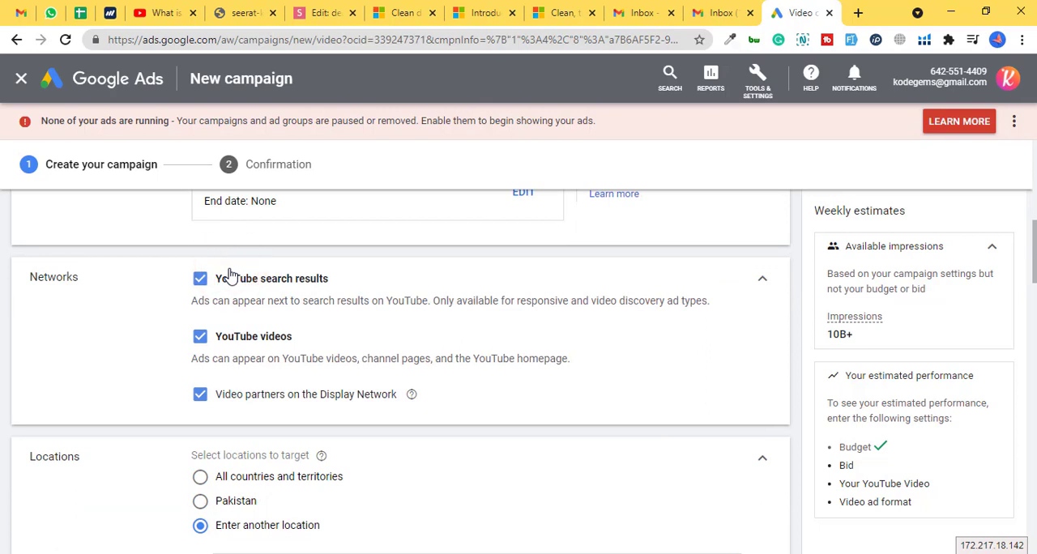
{"action": "left_click", "coordinate": [201, 400]}
- Remove all targeted locations from the campaign and target India instead
{"action": "left_click_drag", "start_coordinate": [1035, 240], "coordinate": [1034, 267]}
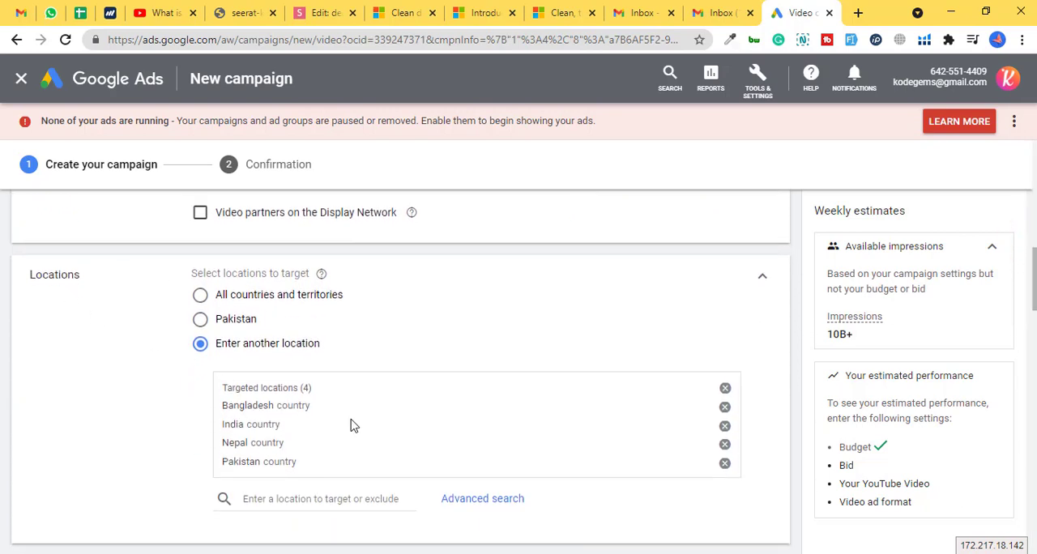
{"action": "left_click", "coordinate": [725, 390]}
{"action": "left_click", "coordinate": [328, 380]}
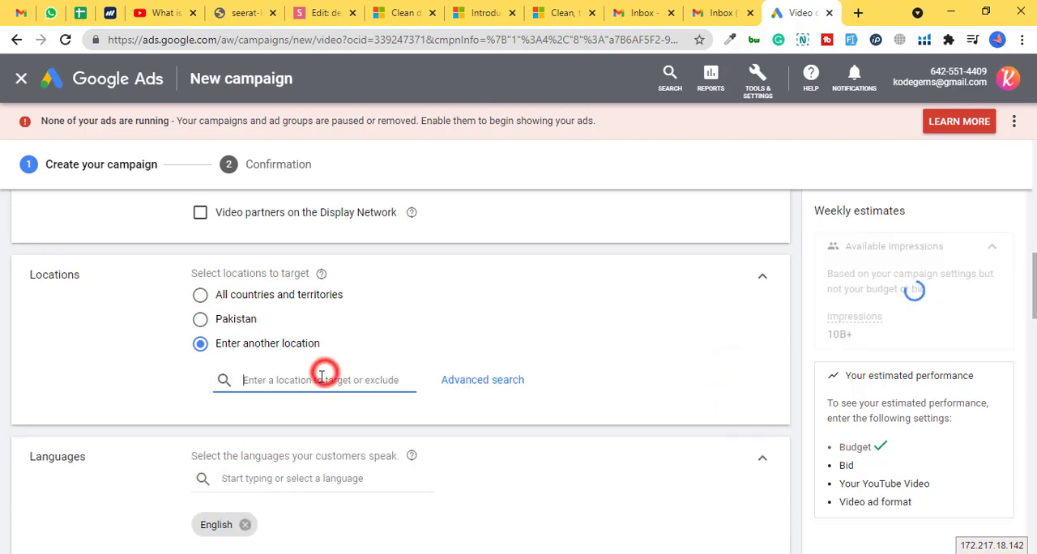
{"action": "type", "text": "dia"}
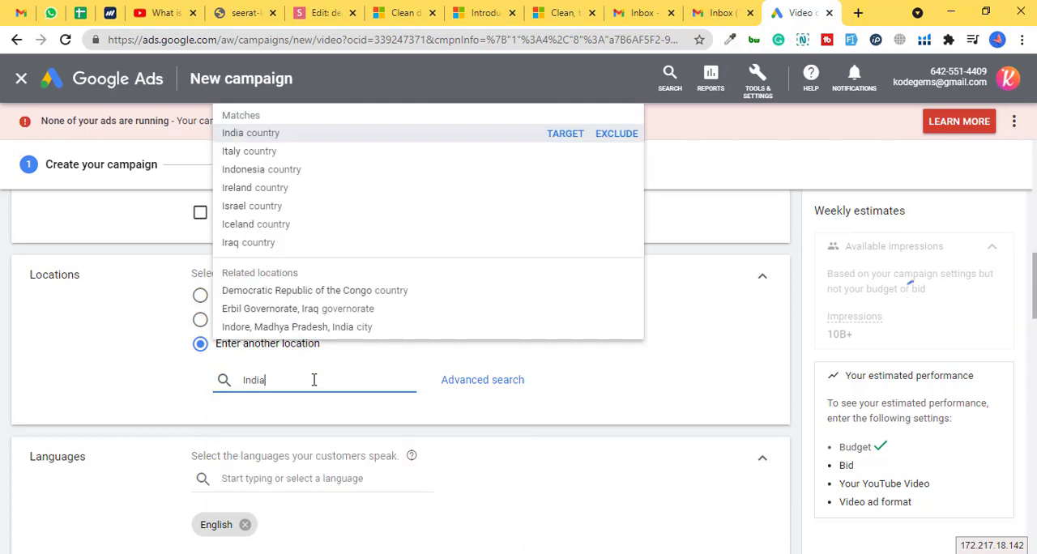
{"action": "left_click", "coordinate": [251, 133]}
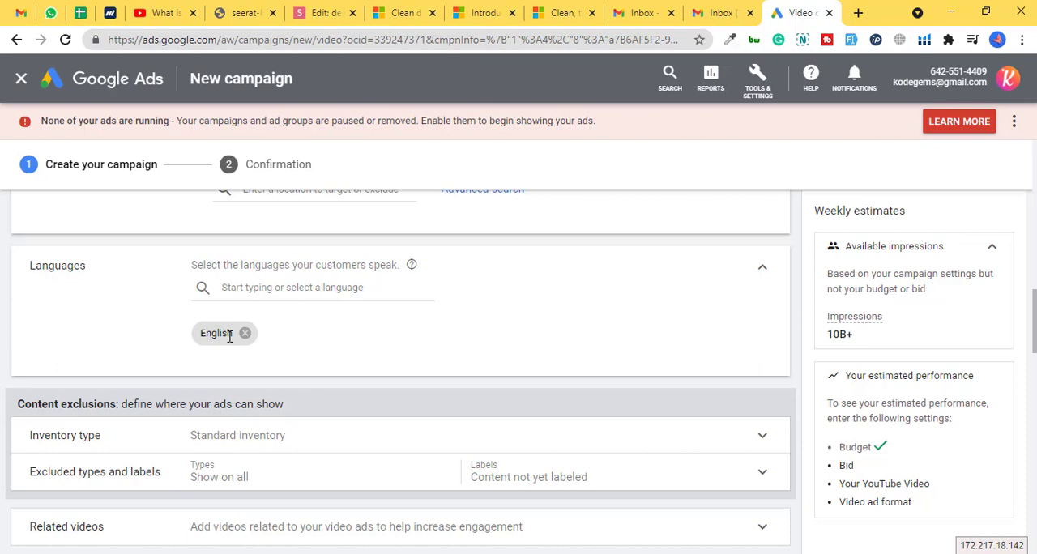
- Search the campaign languages for French and close the suggestions without adding it
{"action": "left_click", "coordinate": [292, 284]}
{"action": "type", "text": "fr"}
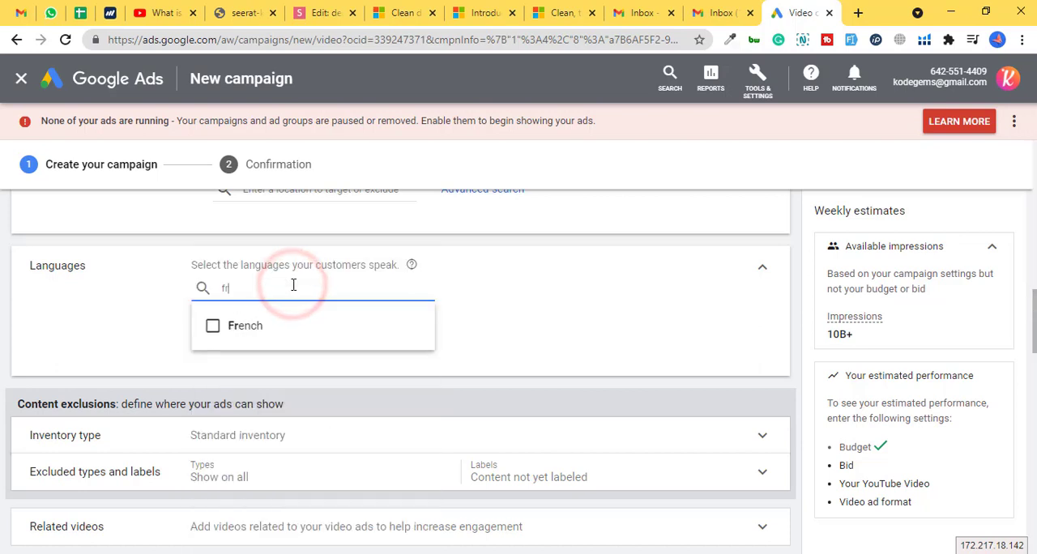
{"action": "type", "text": "e"}
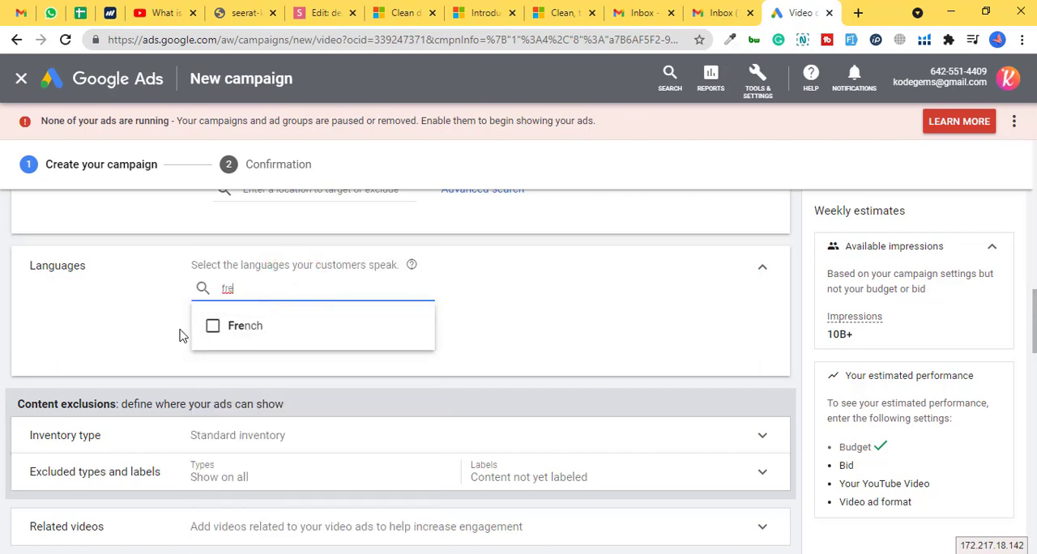
{"action": "left_click", "coordinate": [106, 306]}
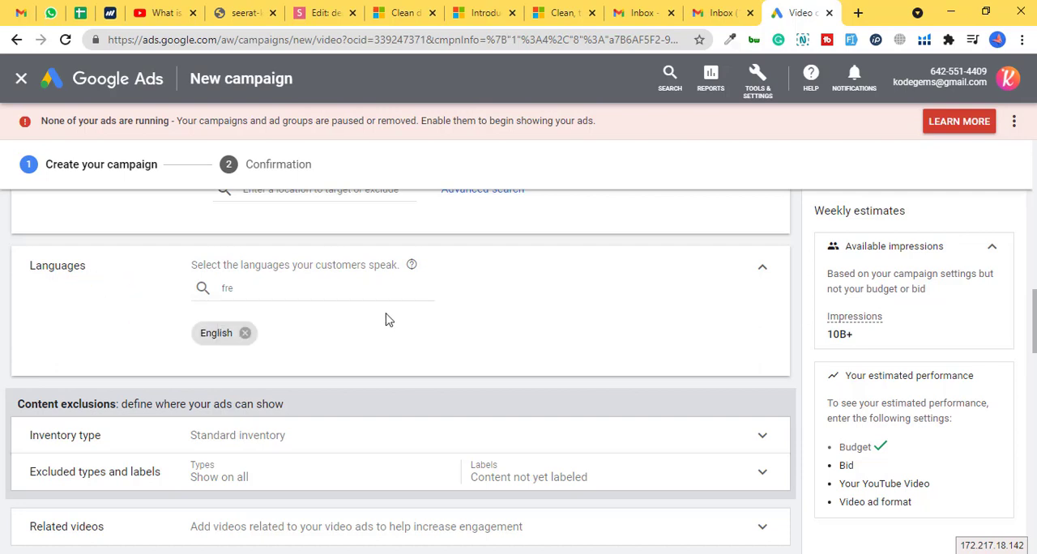
- Expand the inventory type settings, compare the options and choose Expanded inventory
{"action": "left_click_drag", "start_coordinate": [1033, 290], "coordinate": [1033, 312]}
{"action": "left_click", "coordinate": [264, 236]}
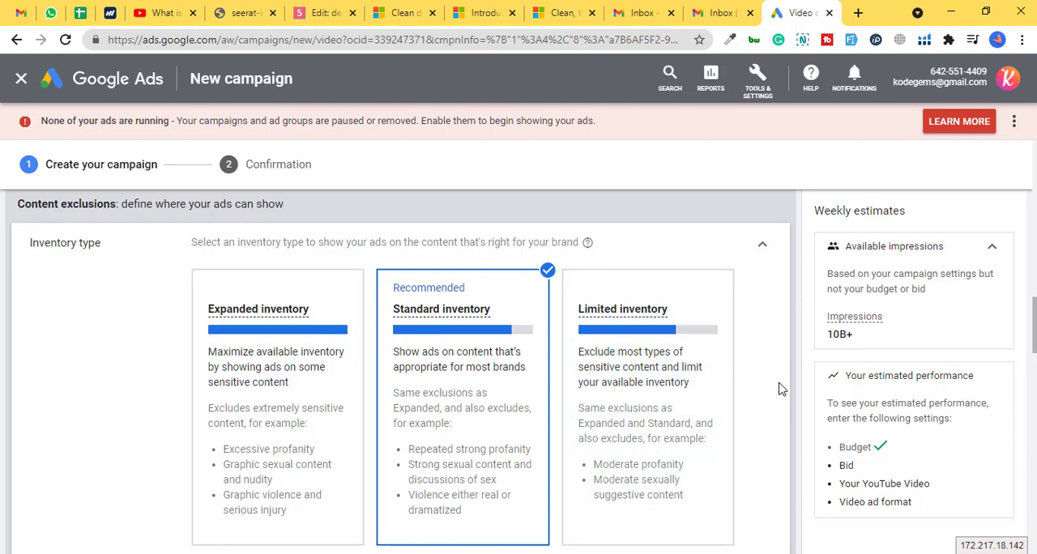
{"action": "mouse_move", "coordinate": [454, 305]}
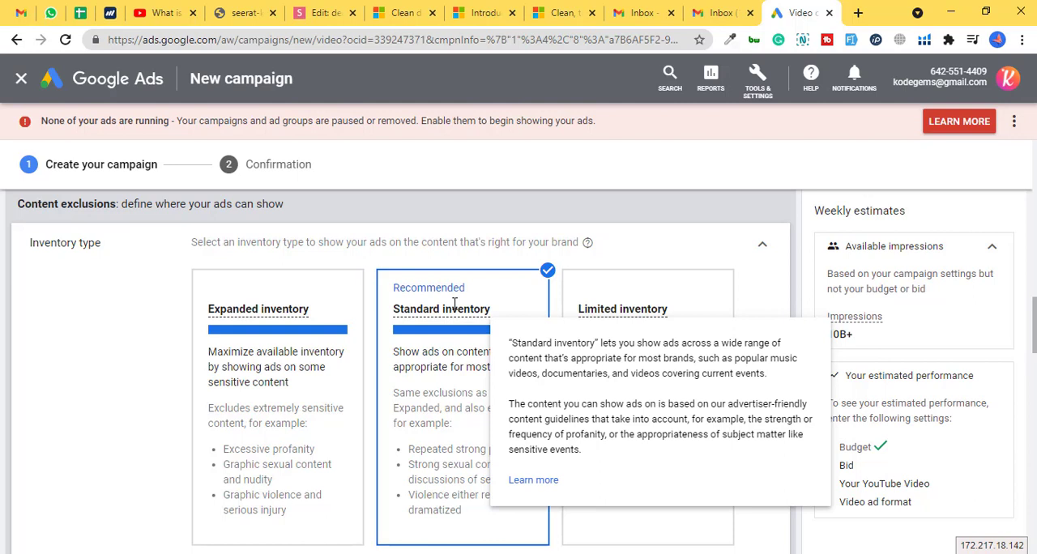
{"action": "mouse_move", "coordinate": [609, 317]}
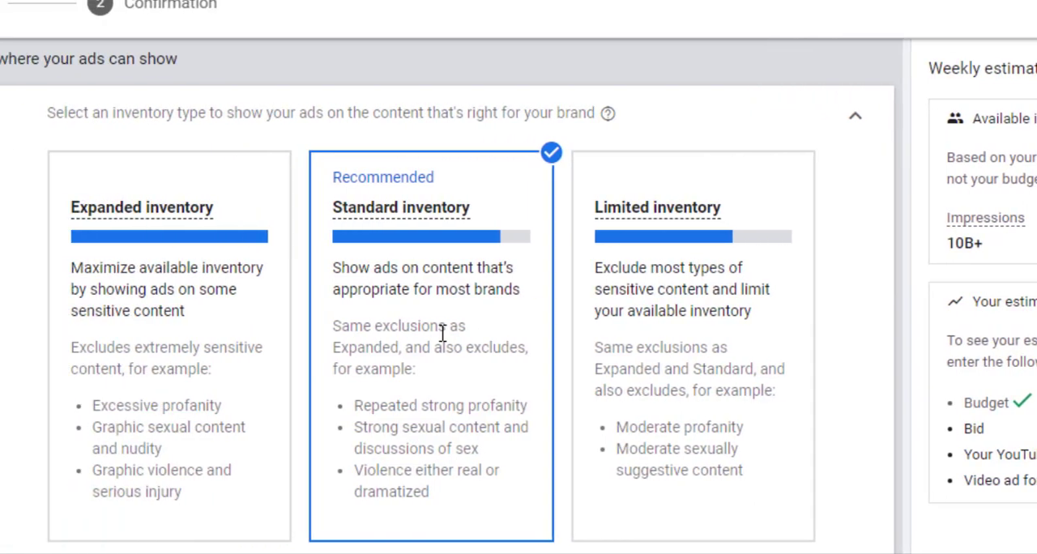
{"action": "scroll", "coordinate": [518, 324], "scroll_direction": "down", "scroll_amount": 1}
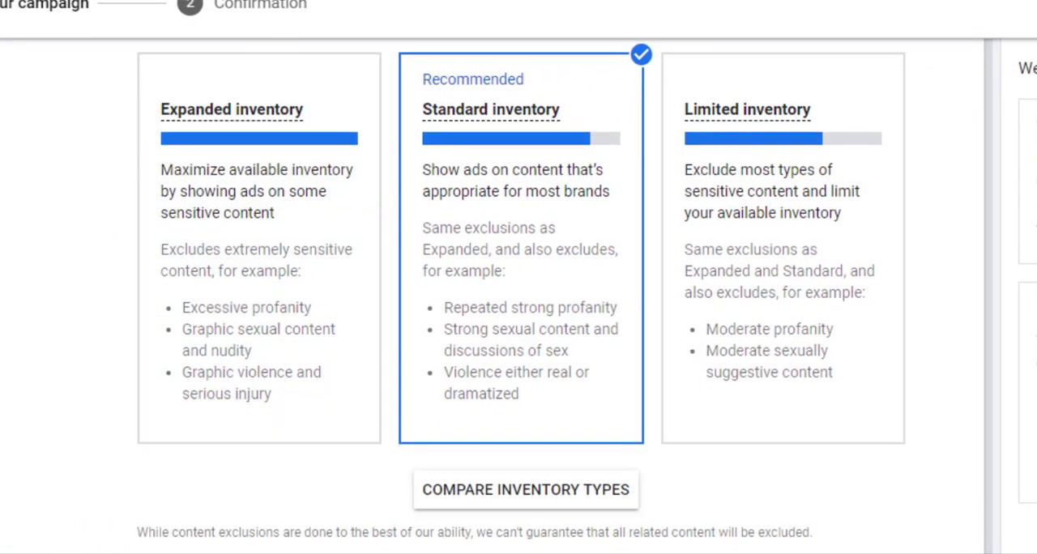
{"action": "left_click", "coordinate": [248, 186]}
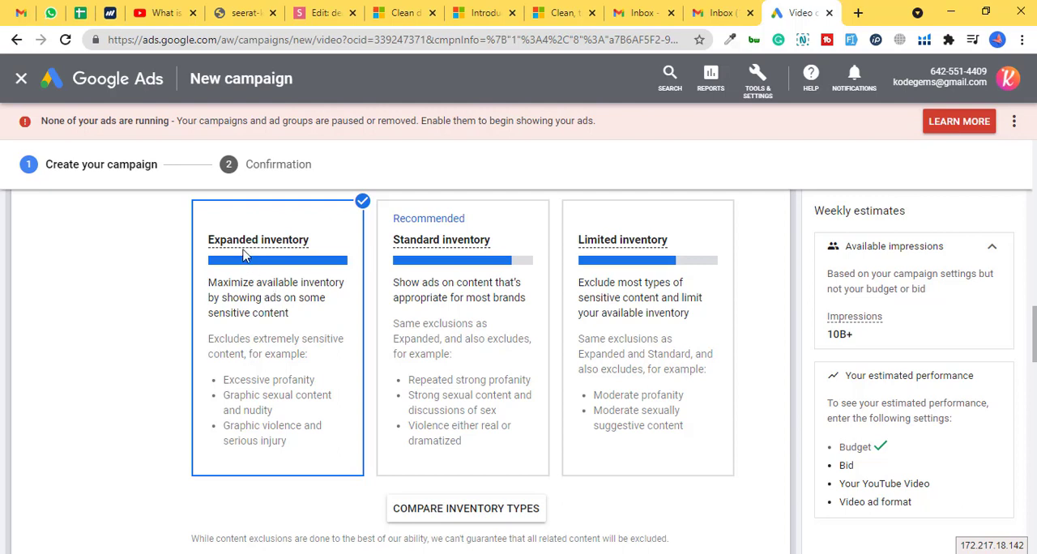
{"action": "mouse_move", "coordinate": [244, 245]}
- Exclude embedded YouTube videos and live streaming videos from the campaign, and clear the exclusion of content not yet labeled
{"action": "left_click_drag", "start_coordinate": [1033, 336], "coordinate": [1031, 383]}
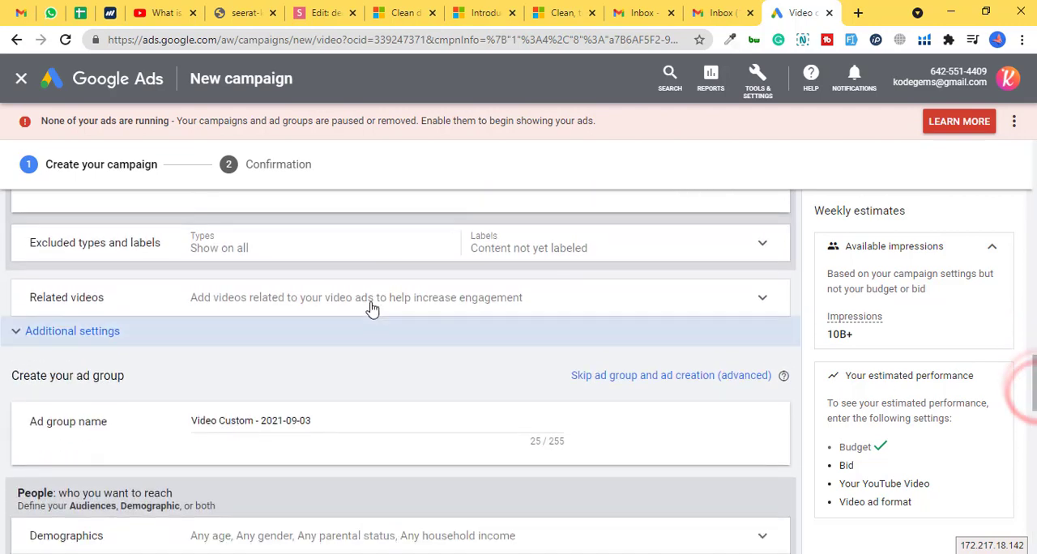
{"action": "left_click", "coordinate": [157, 251]}
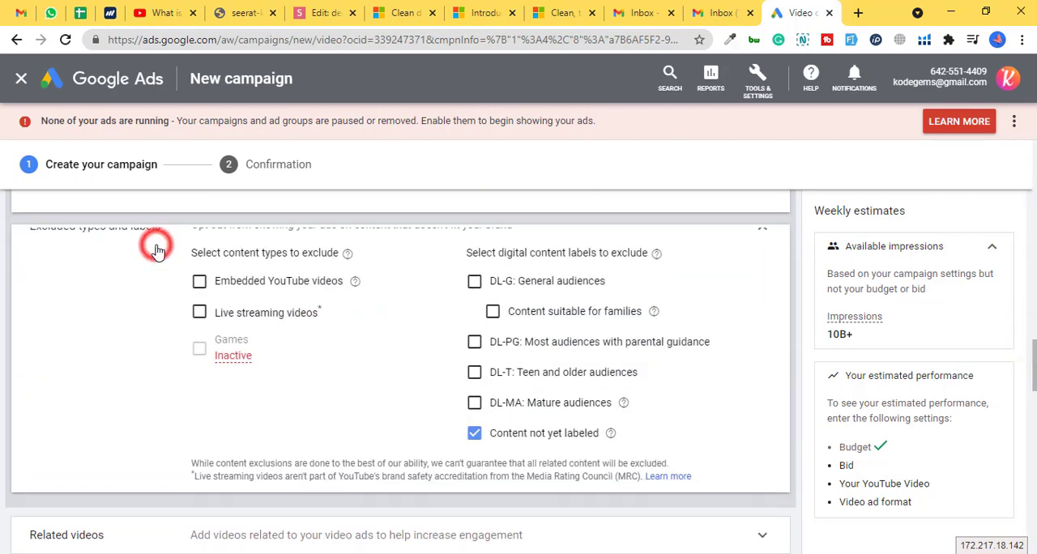
{"action": "left_click", "coordinate": [202, 302]}
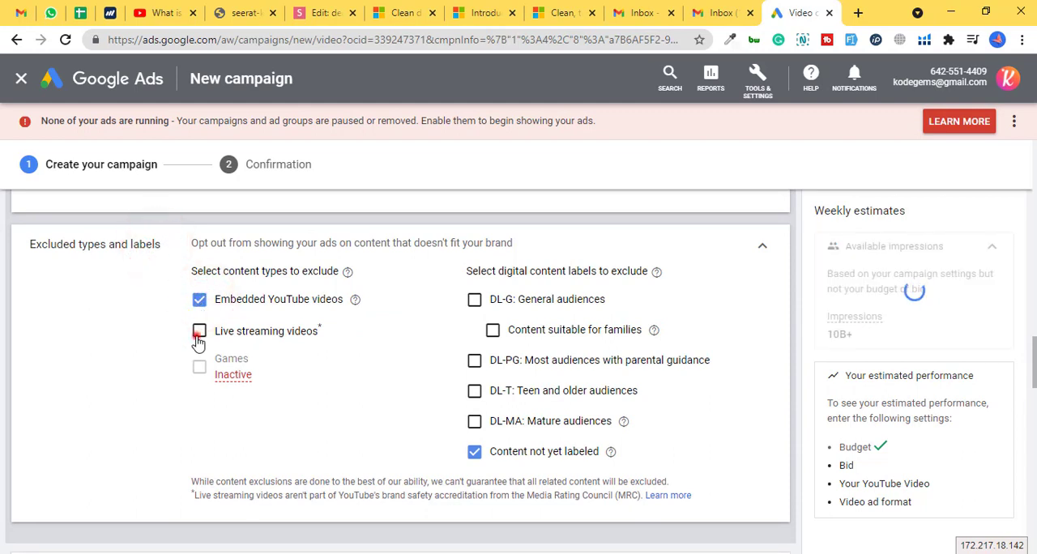
{"action": "left_click", "coordinate": [198, 333]}
{"action": "left_click", "coordinate": [474, 454]}
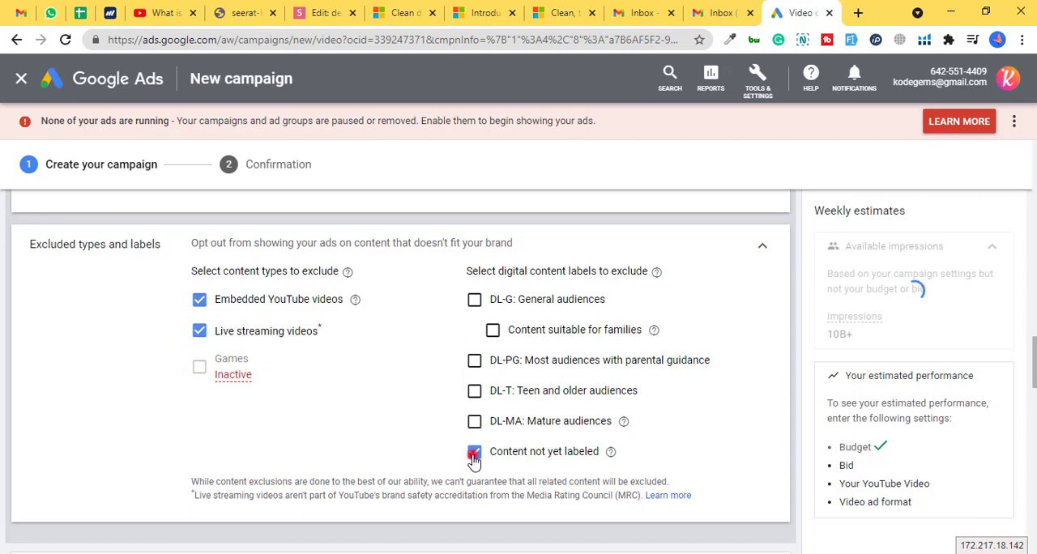
- Expand the related videos setting to review it, and collapse it without adding any videos
{"action": "scroll", "coordinate": [474, 462], "scroll_direction": "down", "scroll_amount": 3}
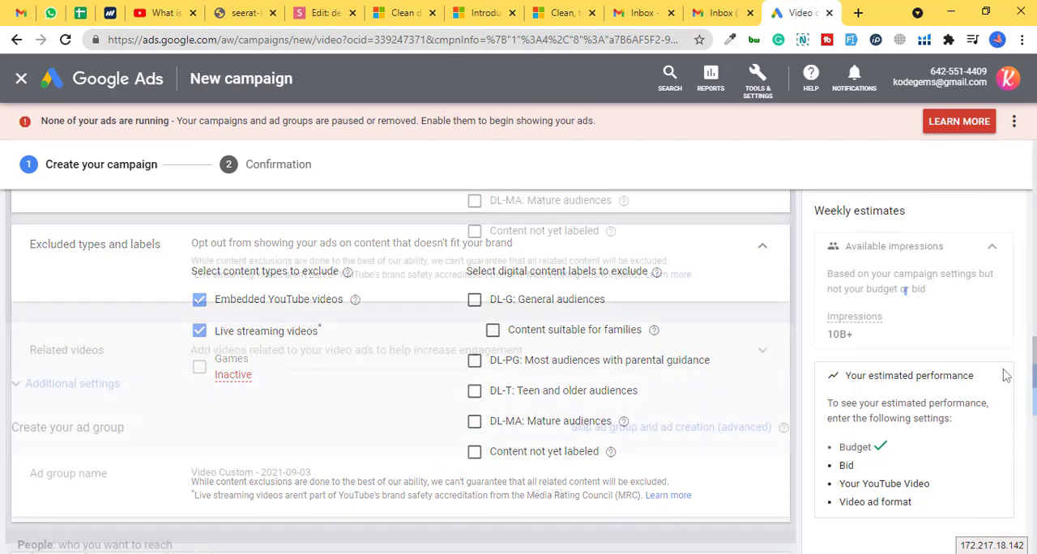
{"action": "left_click", "coordinate": [183, 361]}
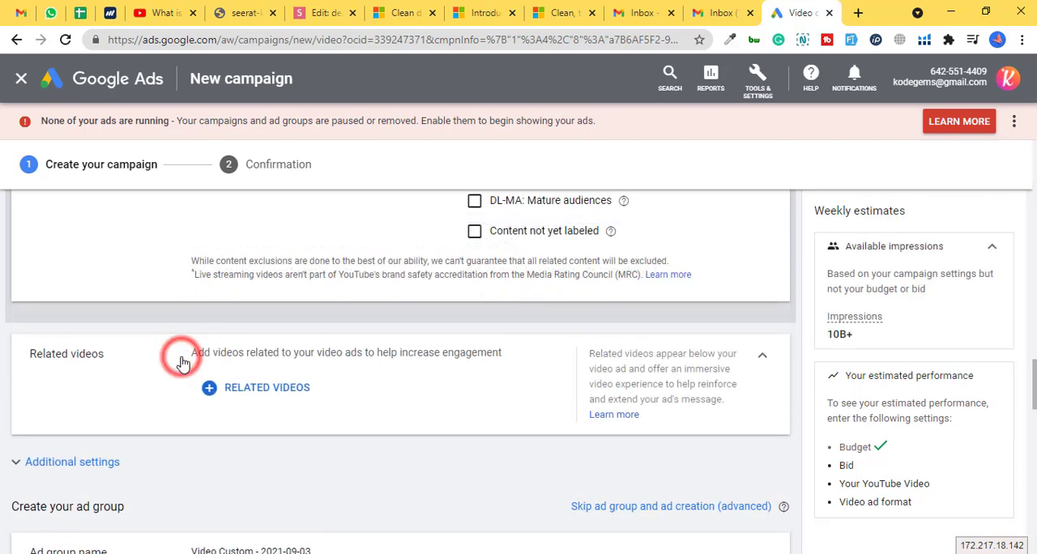
{"action": "left_click", "coordinate": [762, 364]}
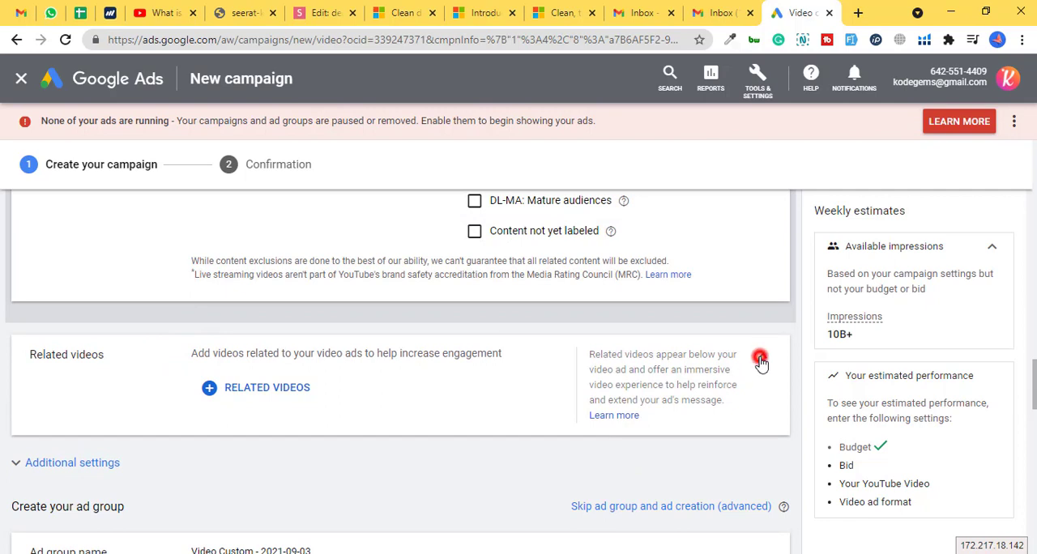
- Expand the campaign's additional settings and review the conversions options without changing them
{"action": "left_click", "coordinate": [1033, 376]}
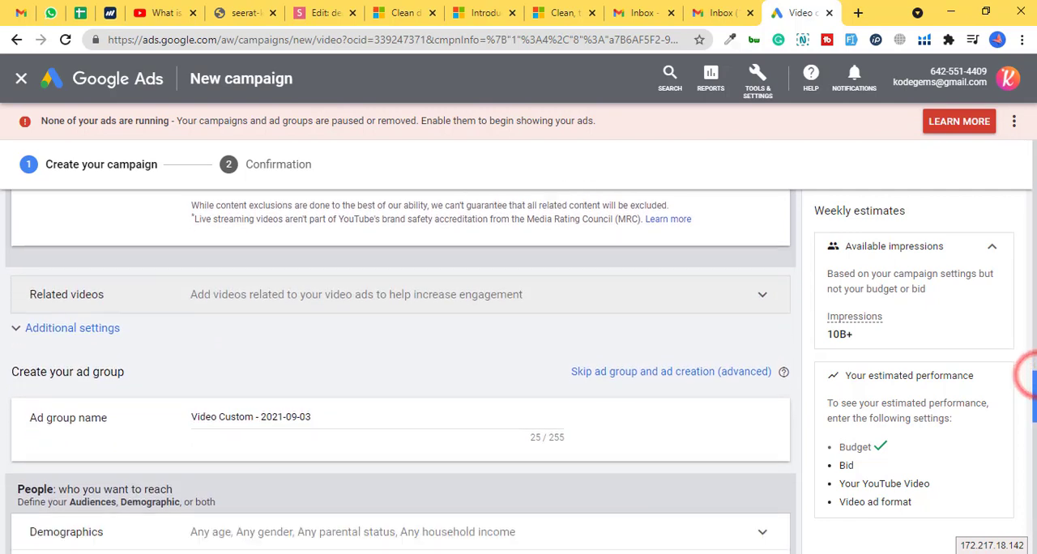
{"action": "left_click", "coordinate": [103, 310]}
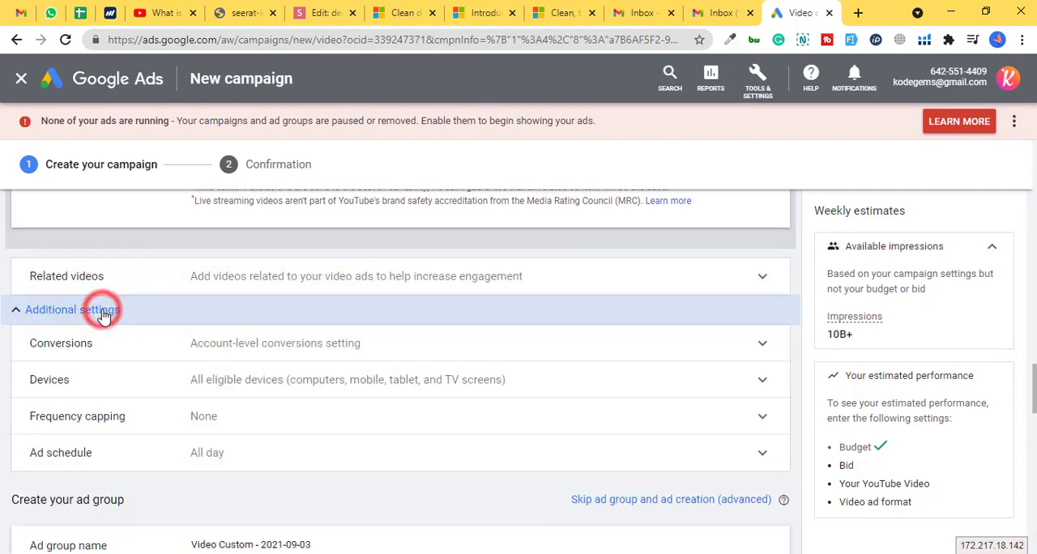
{"action": "left_click", "coordinate": [199, 340]}
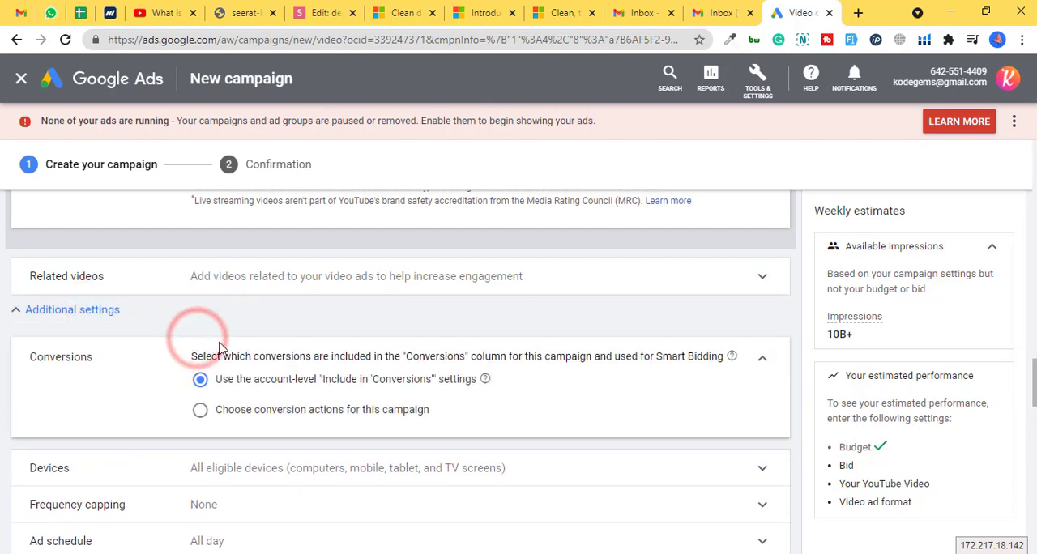
{"action": "left_click", "coordinate": [765, 361]}
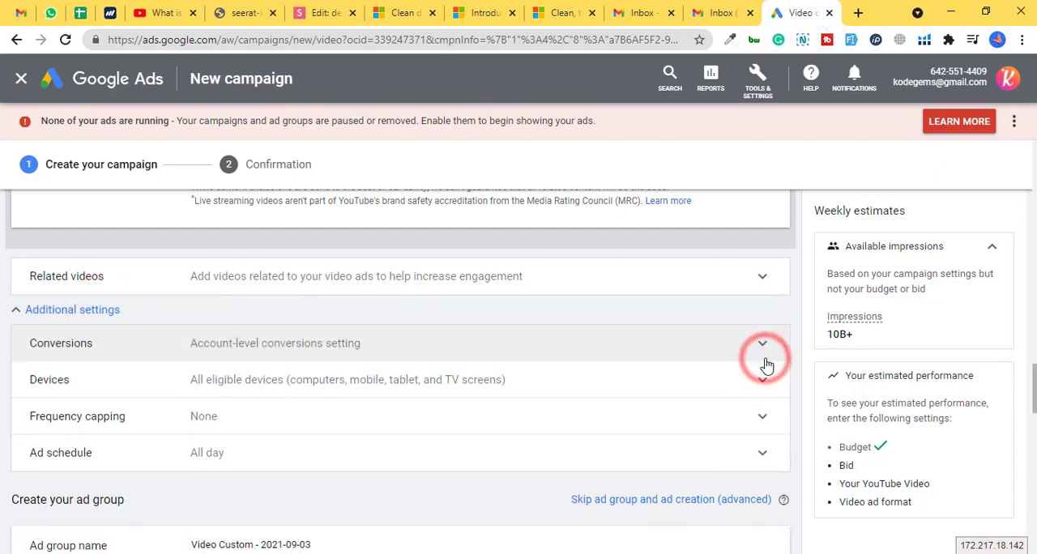
- Set specific device targeting for the campaign, excluding TV screens, tablets and computers so only mobile phones remain
{"action": "left_click", "coordinate": [332, 388]}
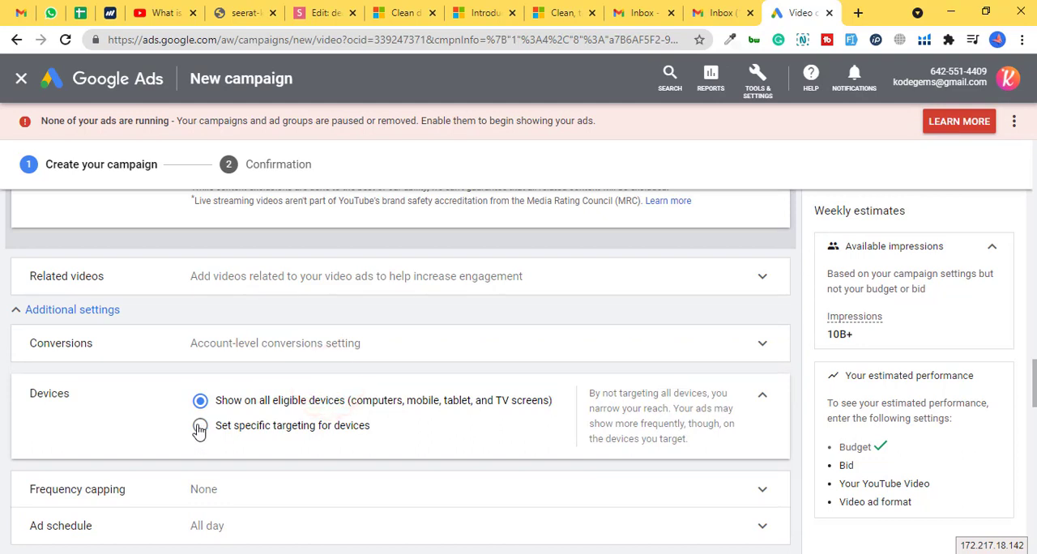
{"action": "left_click", "coordinate": [199, 426]}
{"action": "scroll", "coordinate": [200, 431], "scroll_direction": "down", "scroll_amount": 2}
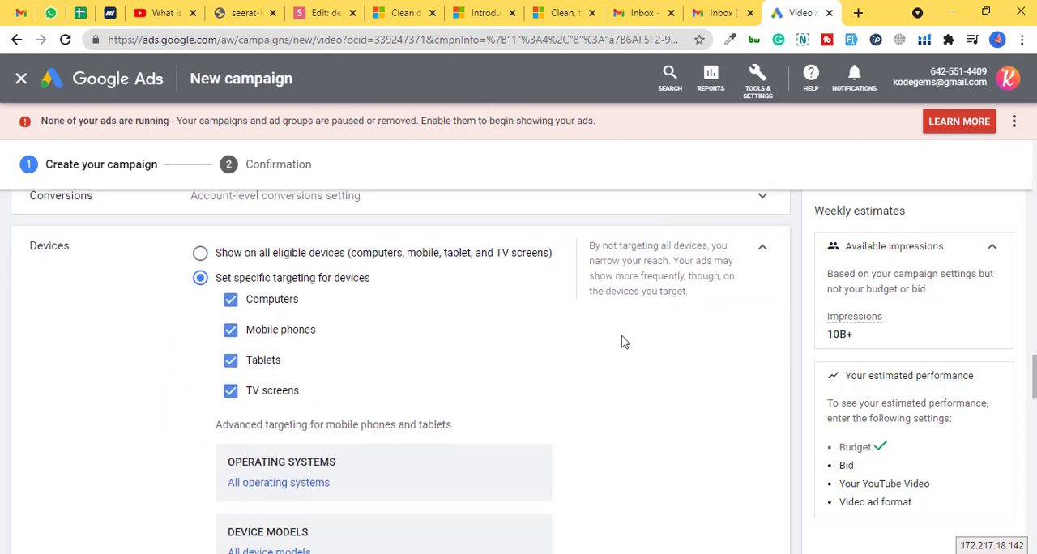
{"action": "left_click", "coordinate": [230, 391]}
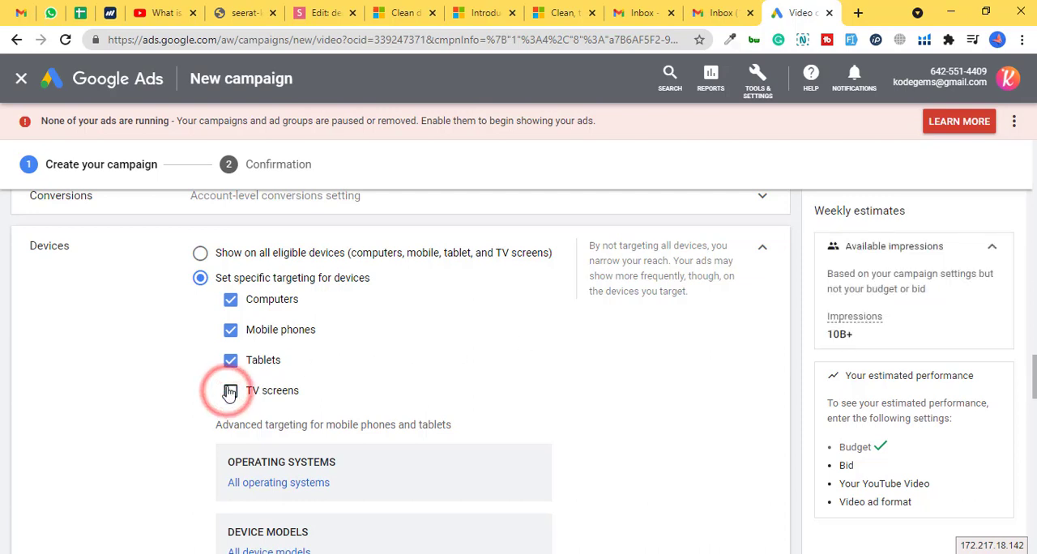
{"action": "left_click", "coordinate": [230, 361]}
{"action": "left_click", "coordinate": [231, 302]}
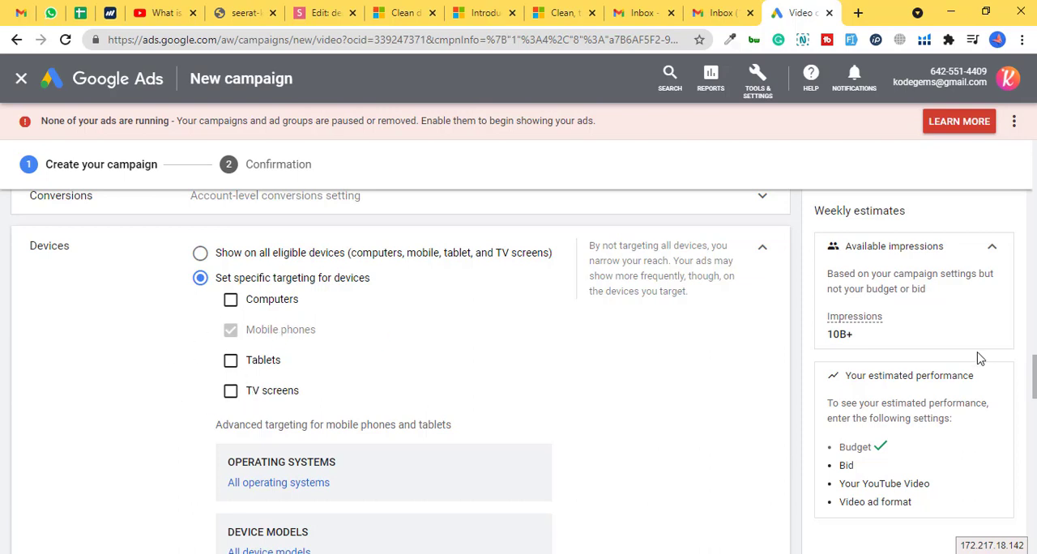
- Cap the campaign's impression frequency at 1 per week for the same user
{"action": "left_click_drag", "start_coordinate": [1034, 364], "coordinate": [1034, 408]}
{"action": "left_click", "coordinate": [213, 260]}
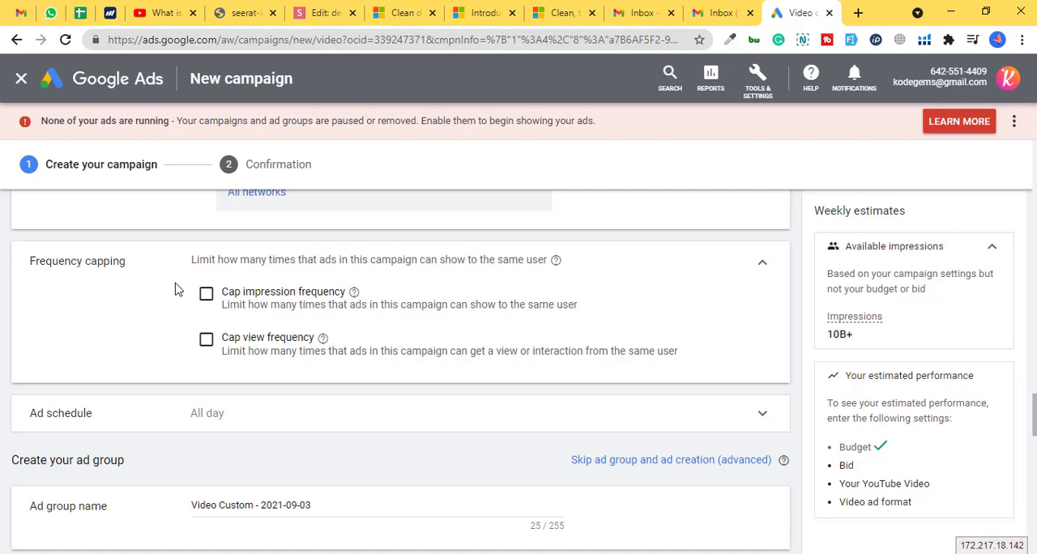
{"action": "left_click", "coordinate": [208, 297]}
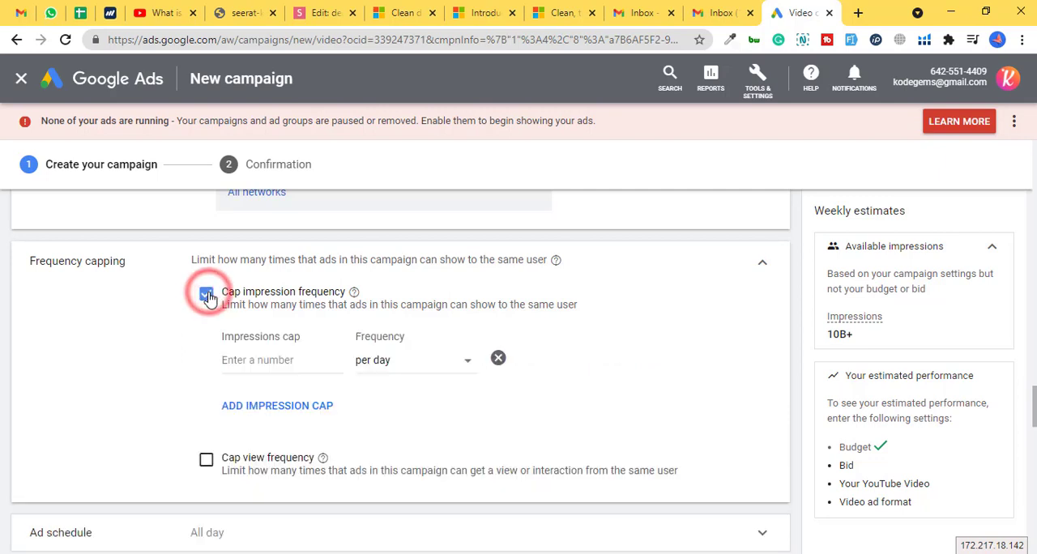
{"action": "left_click", "coordinate": [292, 363]}
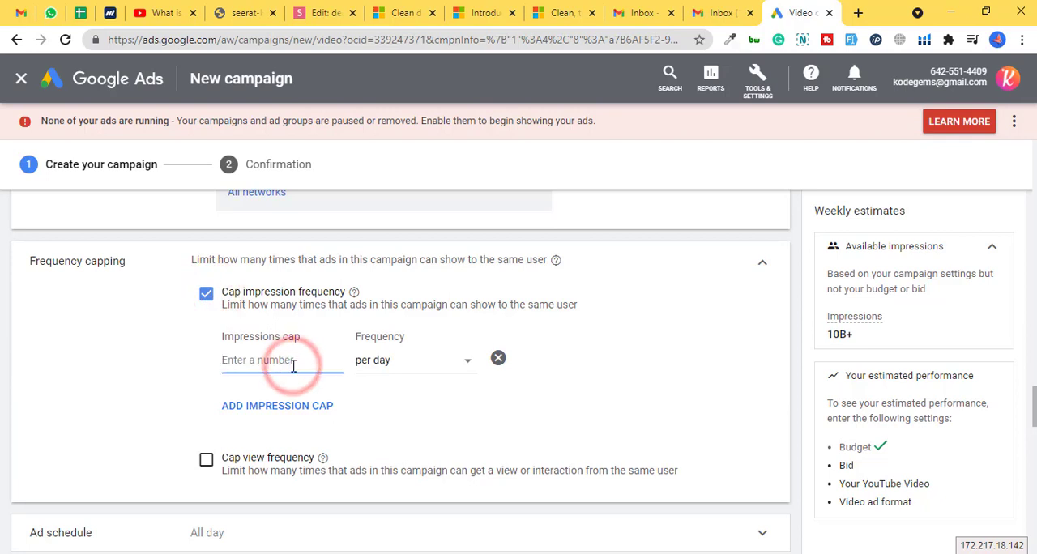
{"action": "type", "text": "1"}
{"action": "left_click", "coordinate": [395, 363]}
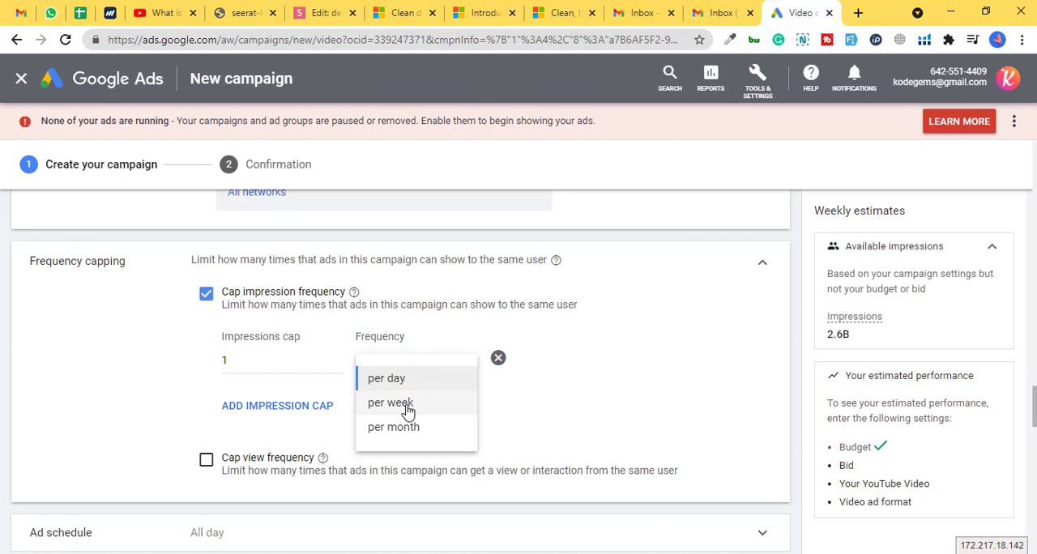
{"action": "left_click", "coordinate": [408, 405]}
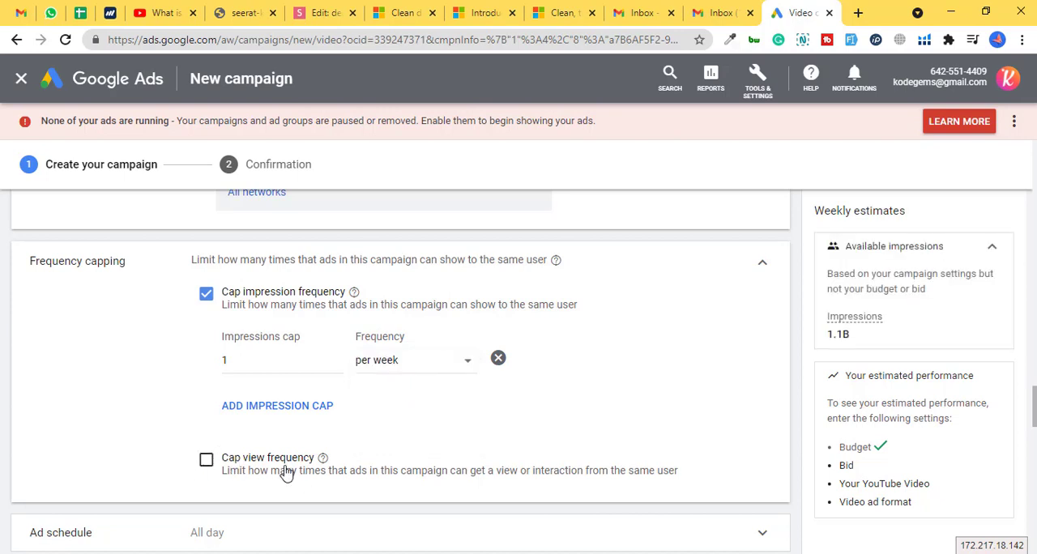
- Rename the ad group as "My ads group"
{"action": "left_click_drag", "start_coordinate": [1033, 407], "coordinate": [1033, 429]}
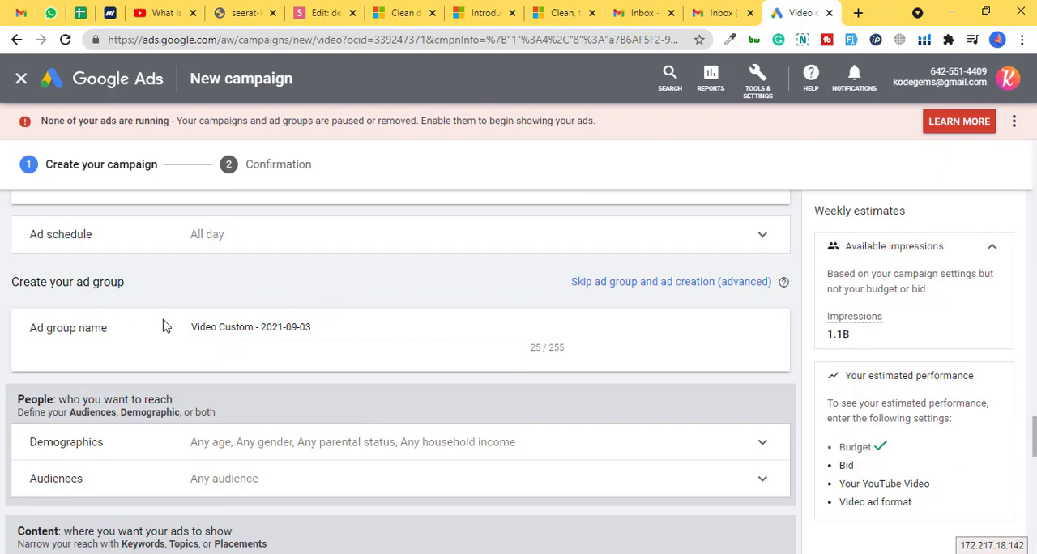
{"action": "left_click_drag", "start_coordinate": [332, 327], "coordinate": [120, 341]}
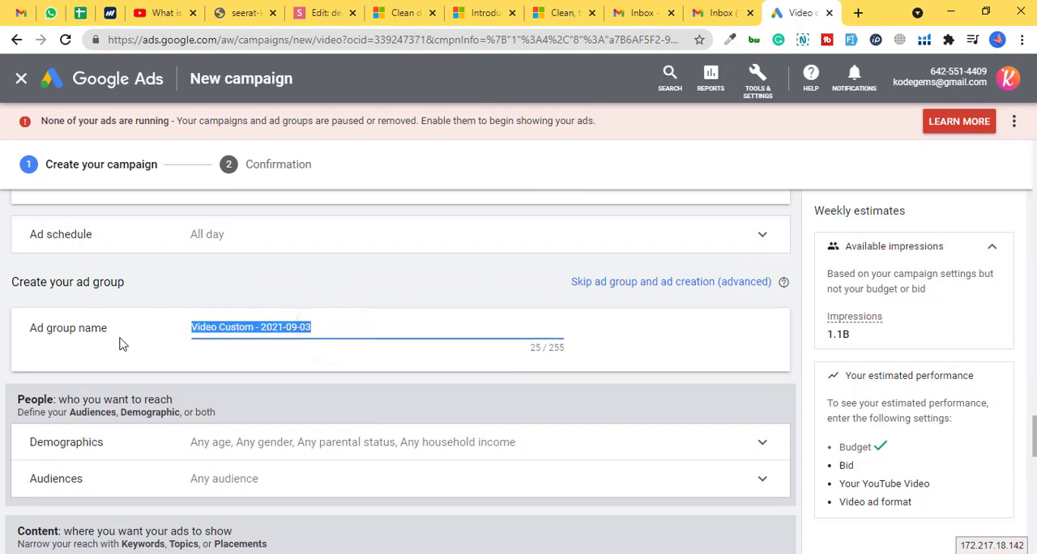
{"action": "type", "text": "My"}
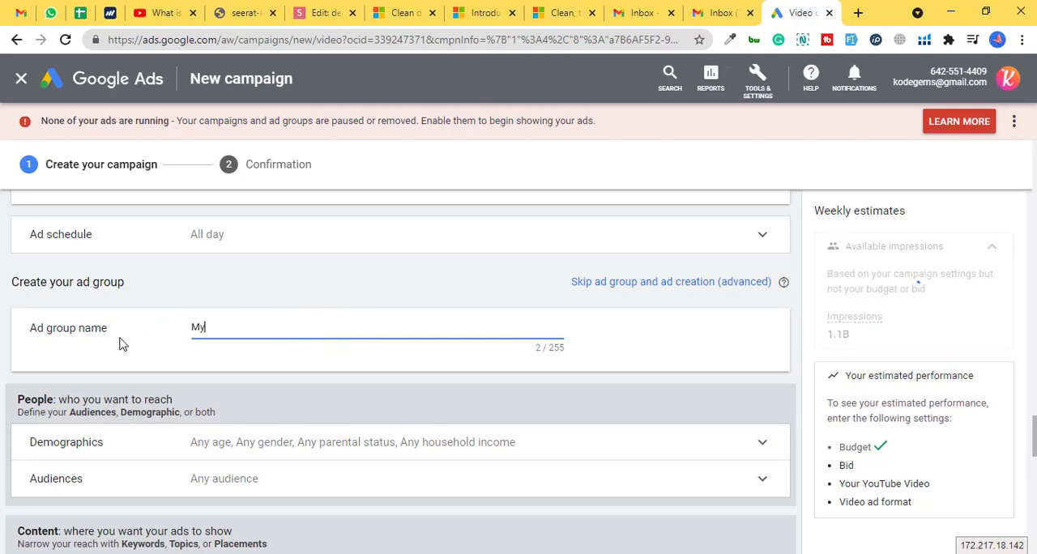
{"action": "type", "text": " ads group"}
- Expand the demographics targeting and review the gender, age, parental status and household income options
{"action": "scroll", "coordinate": [119, 344], "scroll_direction": "down", "scroll_amount": 1}
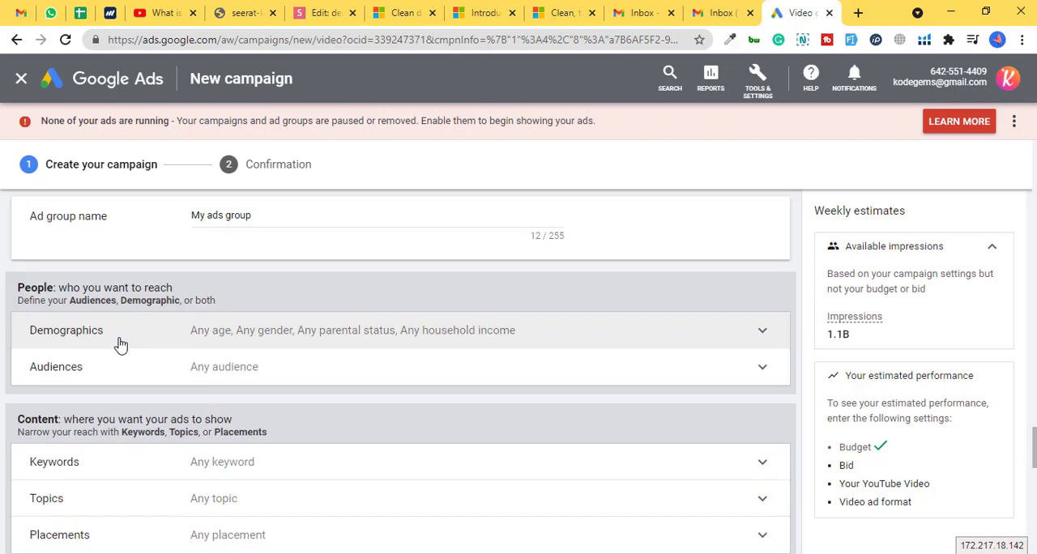
{"action": "left_click", "coordinate": [134, 337]}
{"action": "scroll", "coordinate": [236, 399], "scroll_direction": "down", "scroll_amount": 2}
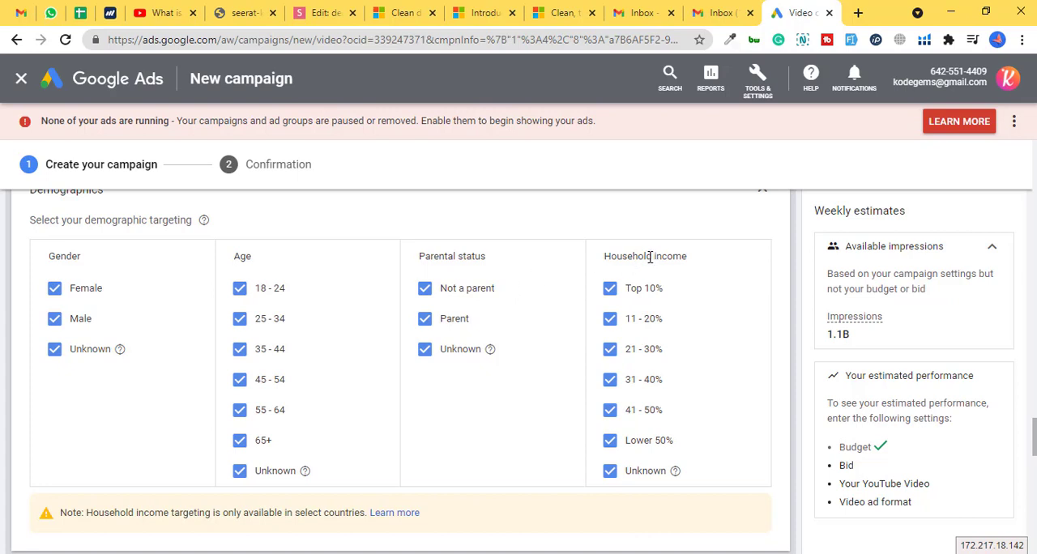
{"action": "scroll", "coordinate": [364, 304], "scroll_direction": "down", "scroll_amount": 2}
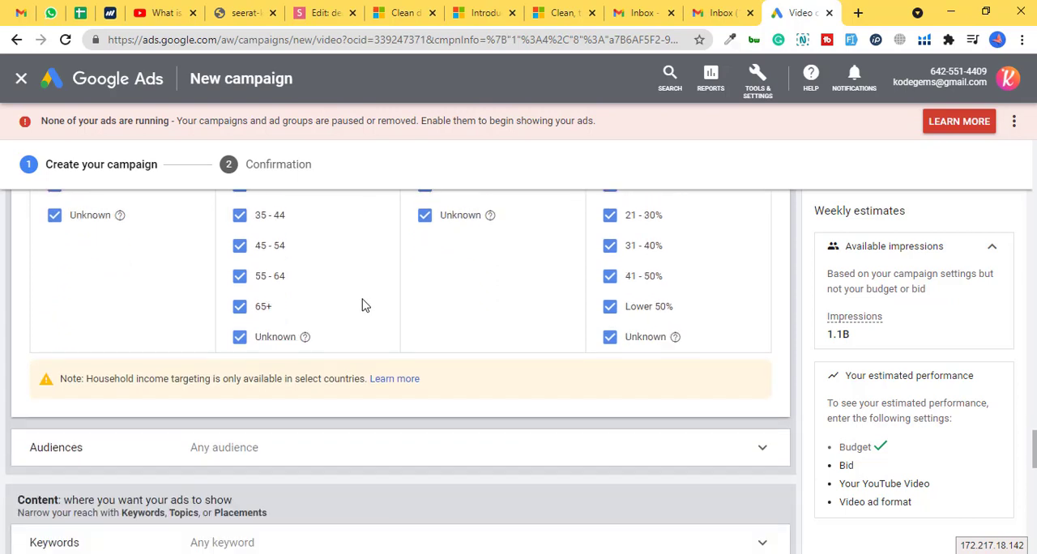
{"action": "scroll", "coordinate": [364, 305], "scroll_direction": "down", "scroll_amount": 2}
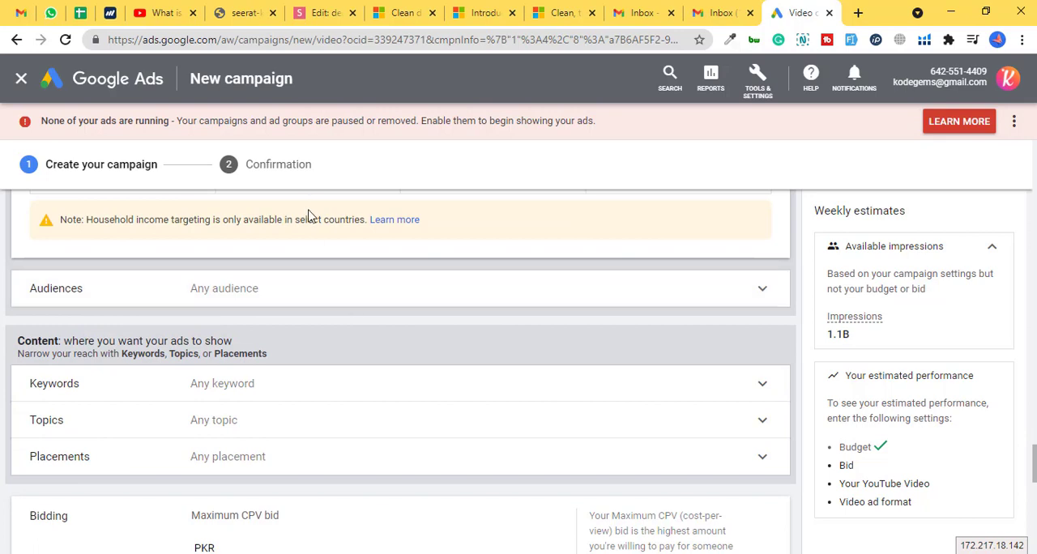
{"action": "scroll", "coordinate": [308, 215], "scroll_direction": "up", "scroll_amount": 3}
{"action": "scroll", "coordinate": [254, 326], "scroll_direction": "down", "scroll_amount": 2}
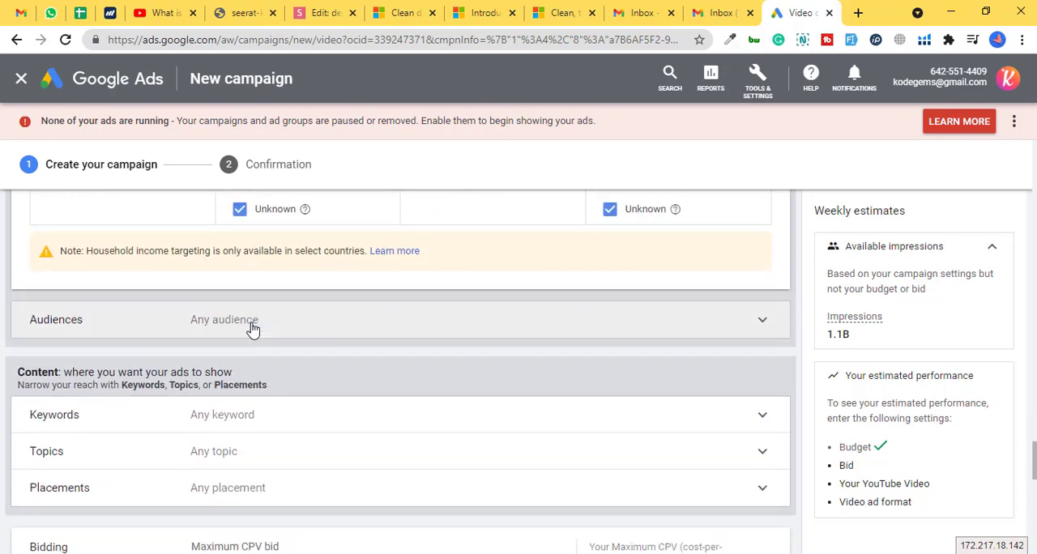
- Expand the audiences targeting and look through the suggested audience segments without selecting any
{"action": "left_click", "coordinate": [236, 320]}
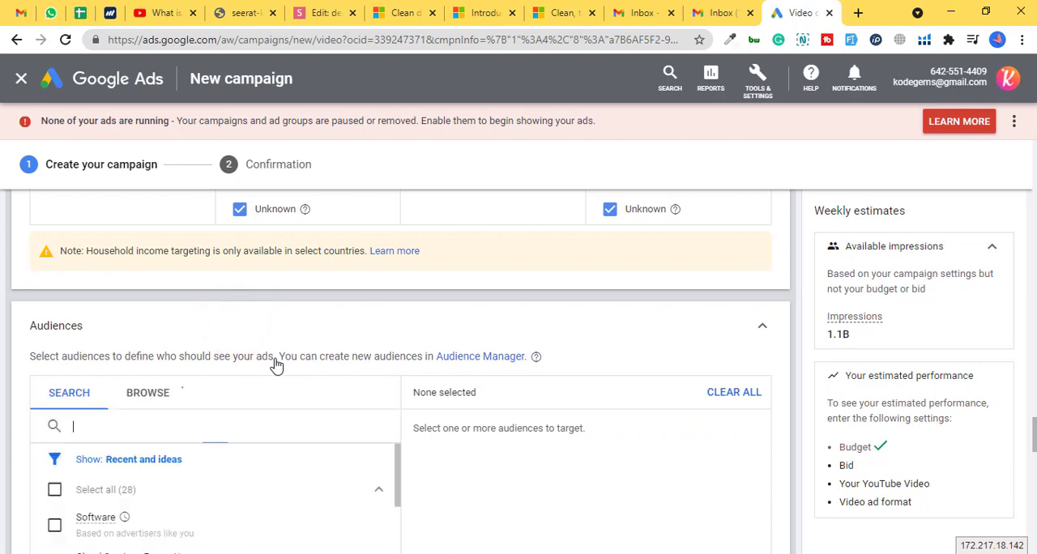
{"action": "scroll", "coordinate": [276, 364], "scroll_direction": "down", "scroll_amount": 3}
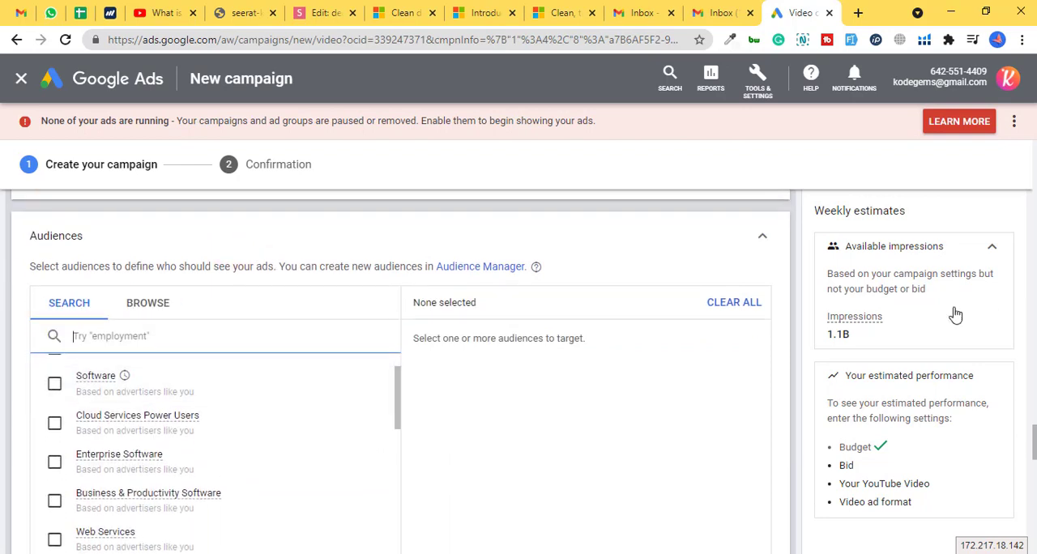
{"action": "scroll", "coordinate": [1031, 417], "scroll_direction": "down", "scroll_amount": 1}
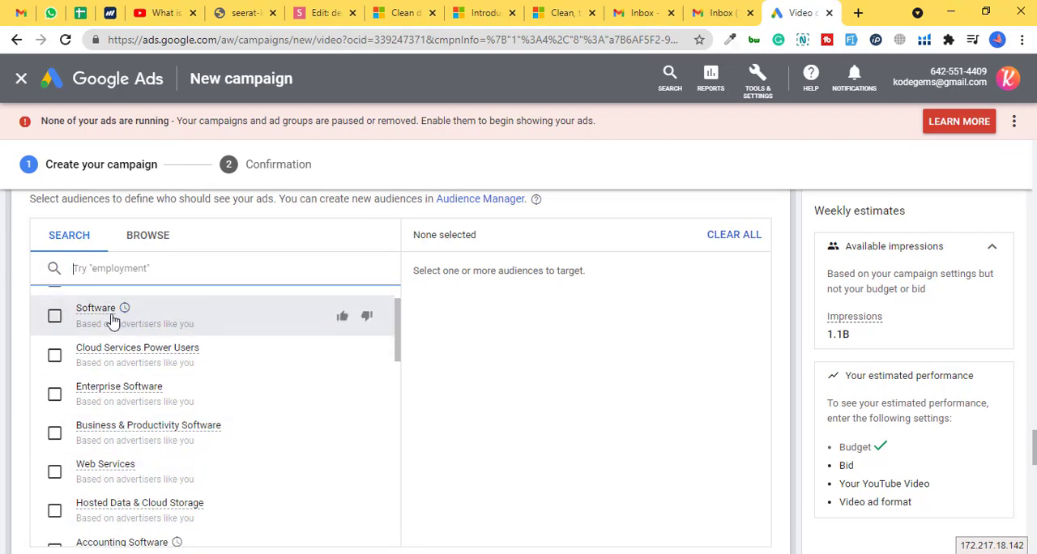
{"action": "mouse_move", "coordinate": [112, 321]}
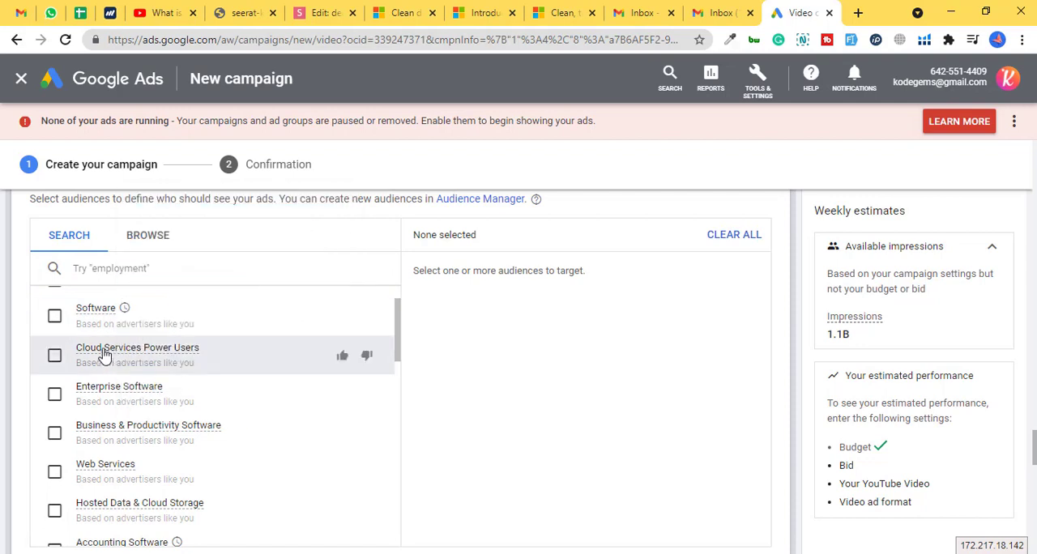
{"action": "mouse_move", "coordinate": [103, 354]}
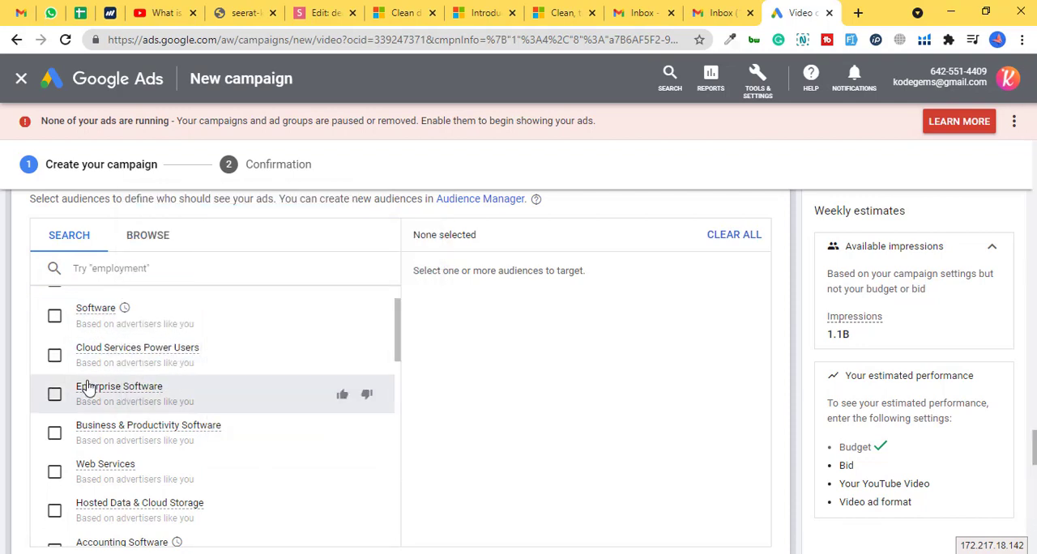
{"action": "scroll", "coordinate": [84, 387], "scroll_direction": "up", "scroll_amount": 2}
- Expand the keywords targeting and examine the keyword entry area and the keyword ideas fields
{"action": "left_click_drag", "start_coordinate": [1035, 441], "coordinate": [1035, 473]}
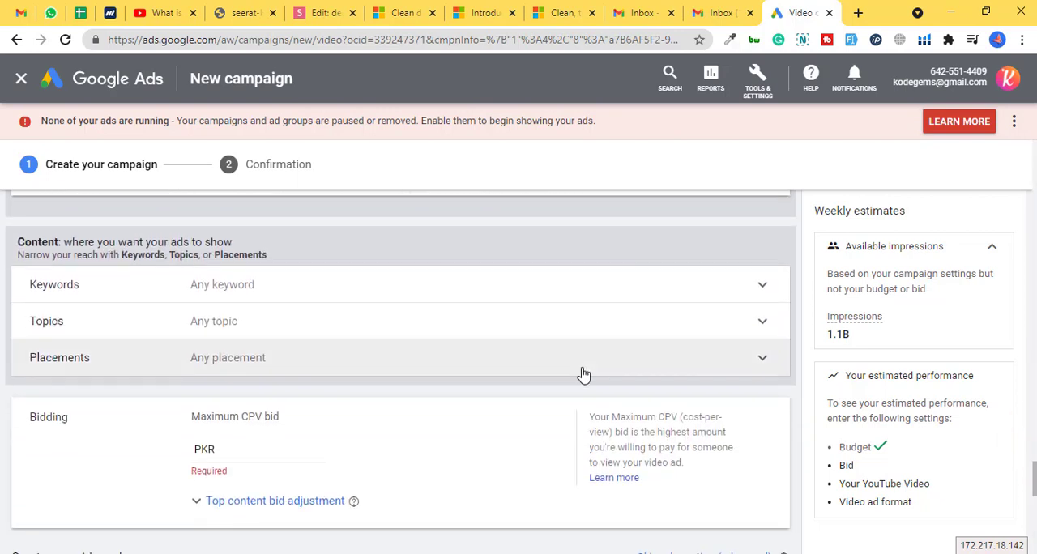
{"action": "left_click", "coordinate": [259, 285]}
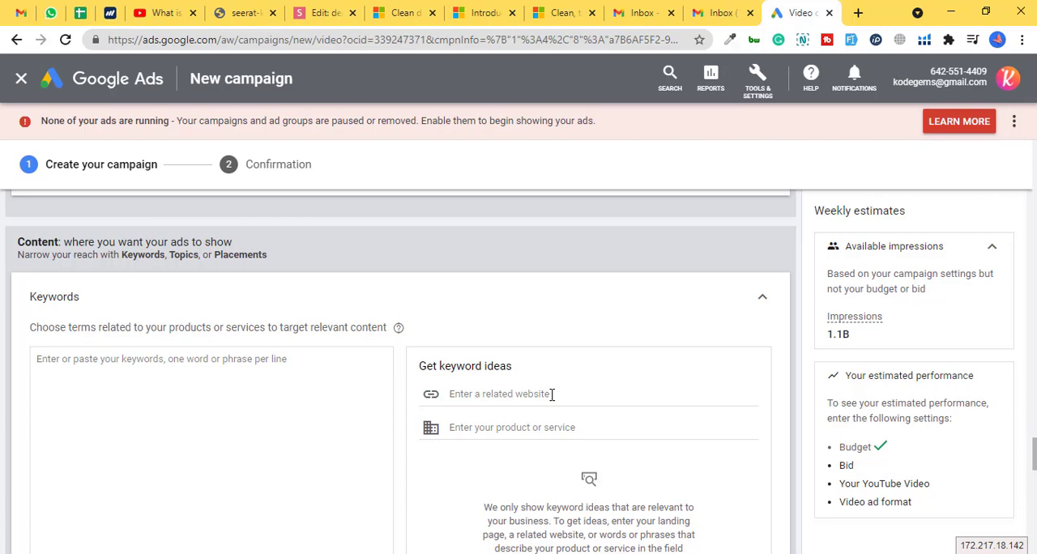
{"action": "scroll", "coordinate": [511, 329], "scroll_direction": "down", "scroll_amount": 1}
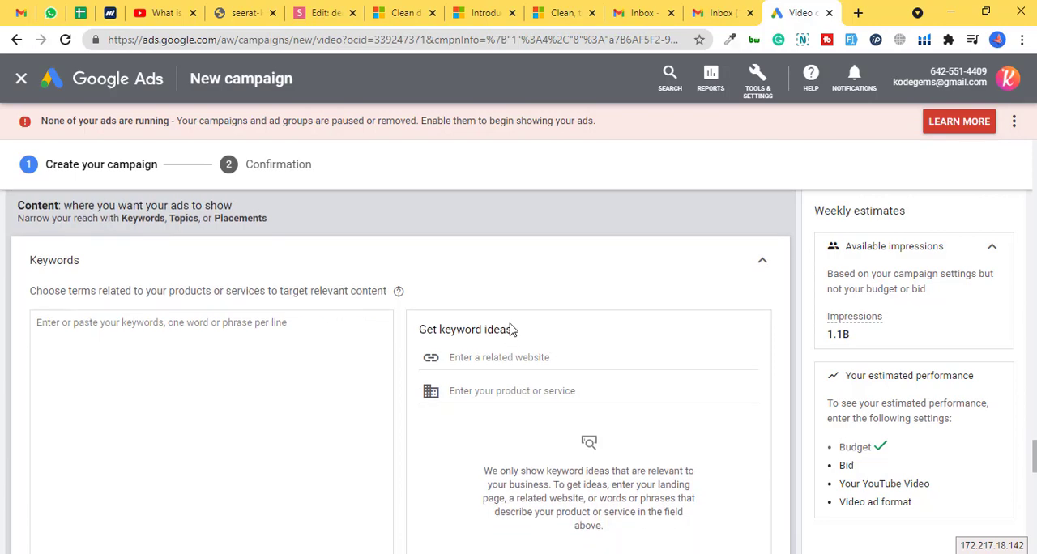
- Switch to the YouTube page in the browser and open the channel's YouTube Studio dashboard from the account options
{"action": "left_click", "coordinate": [166, 12]}
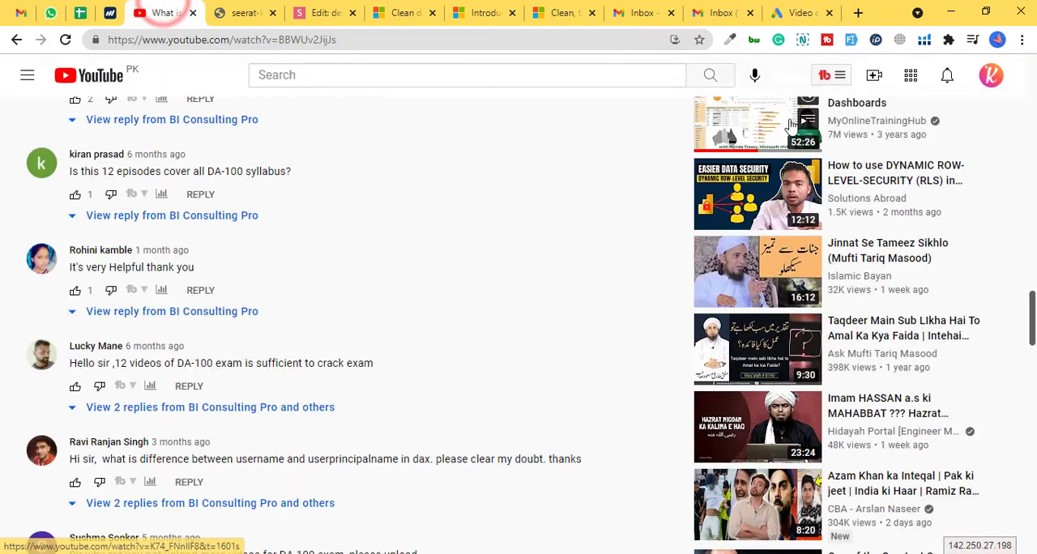
{"action": "left_click", "coordinate": [993, 81]}
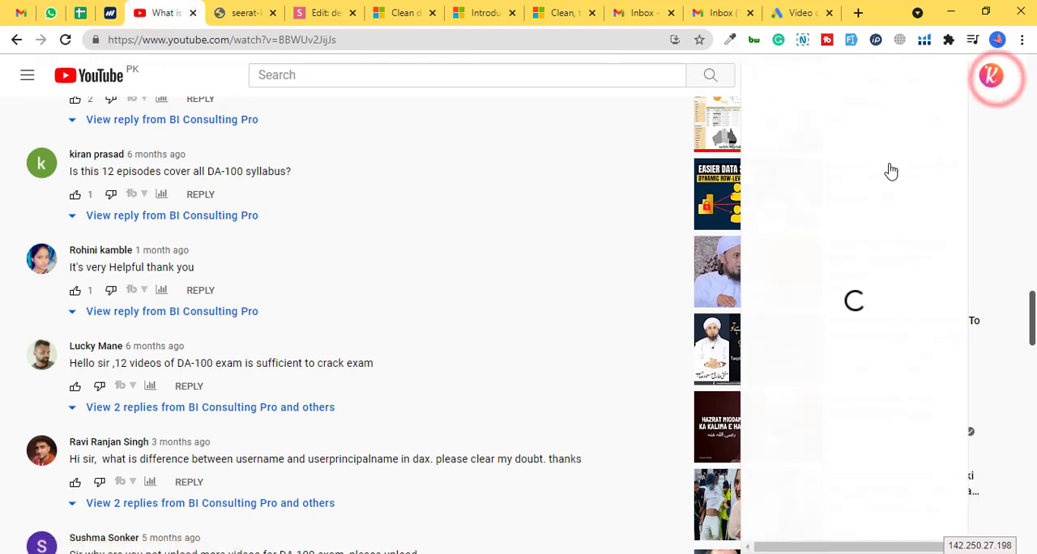
{"action": "left_click", "coordinate": [864, 204]}
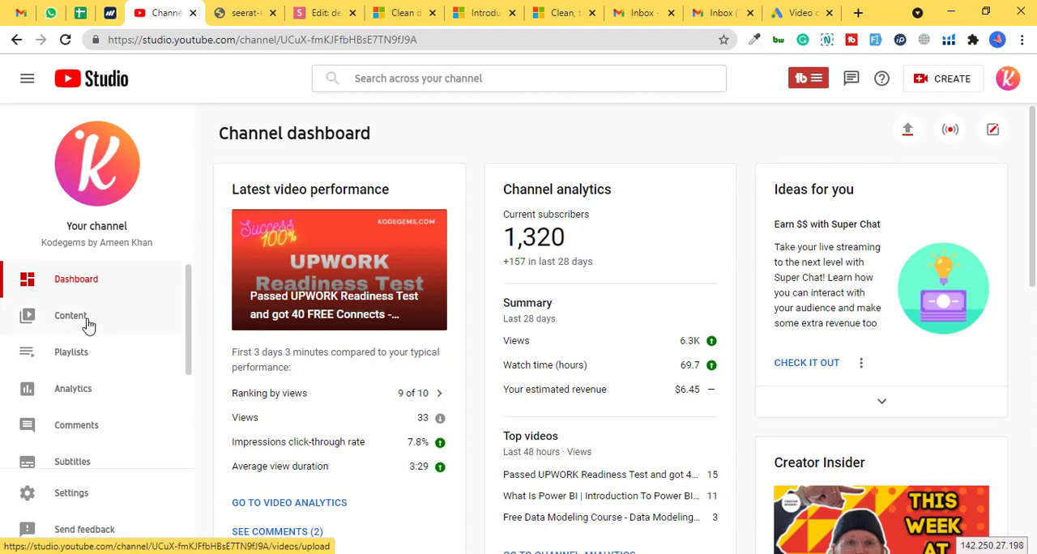
- Open the channel's uploaded videos and copy the shareable link of the Upwork Readiness Test video
{"action": "left_click", "coordinate": [87, 322]}
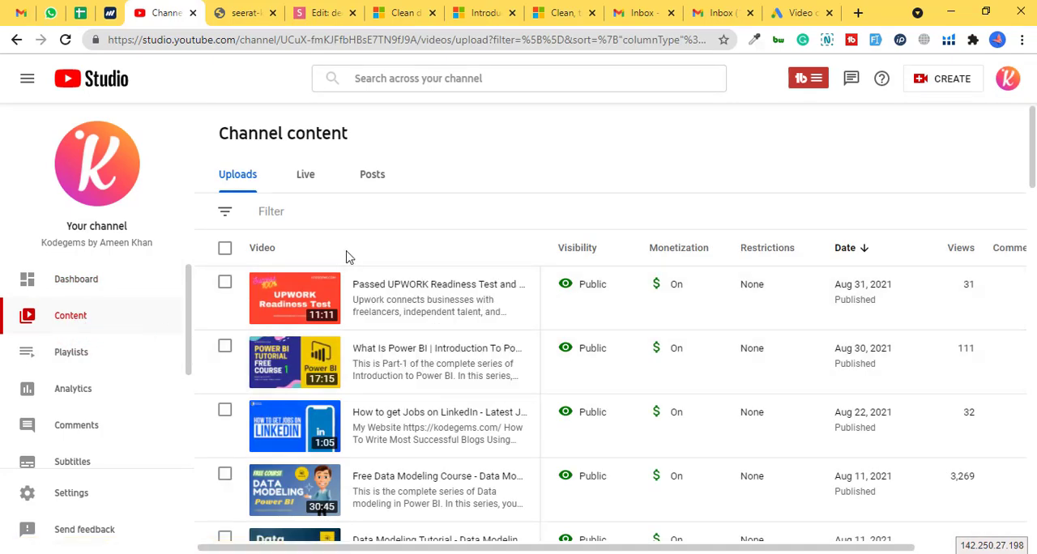
{"action": "left_click", "coordinate": [514, 299]}
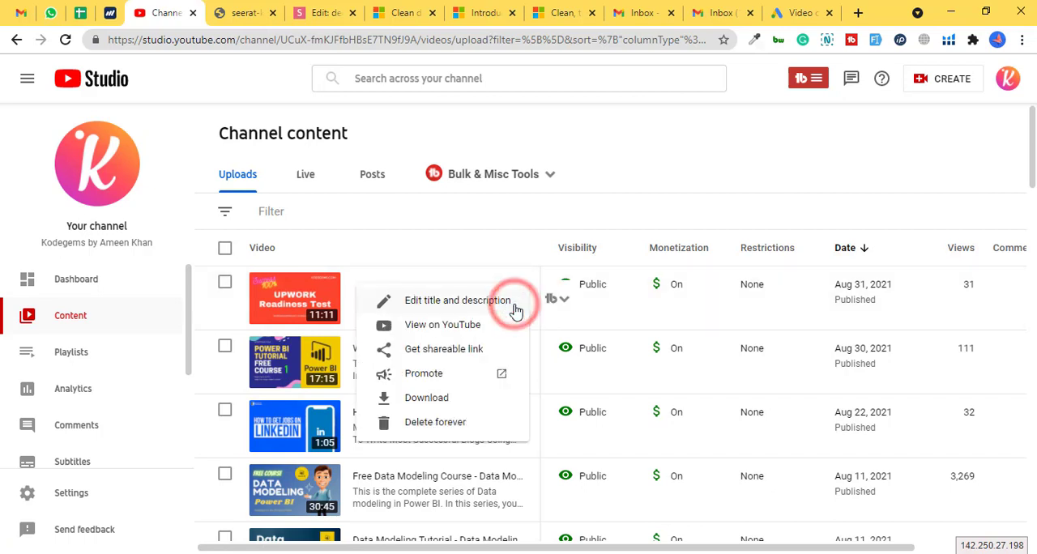
{"action": "left_click", "coordinate": [436, 350]}
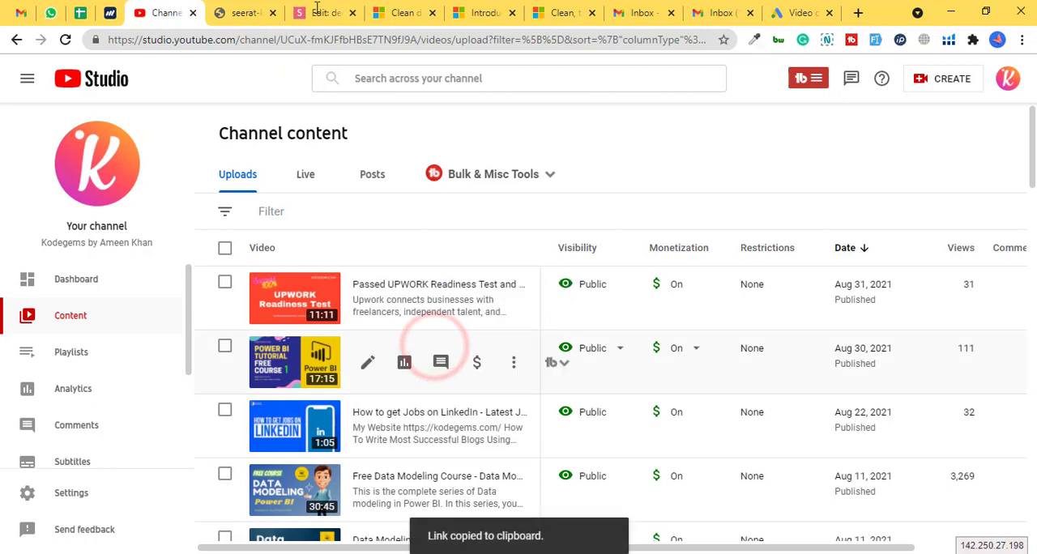
- Switch back to the Google Ads campaign and enter the copied video link as the related website for keyword ideas
{"action": "left_click", "coordinate": [798, 10]}
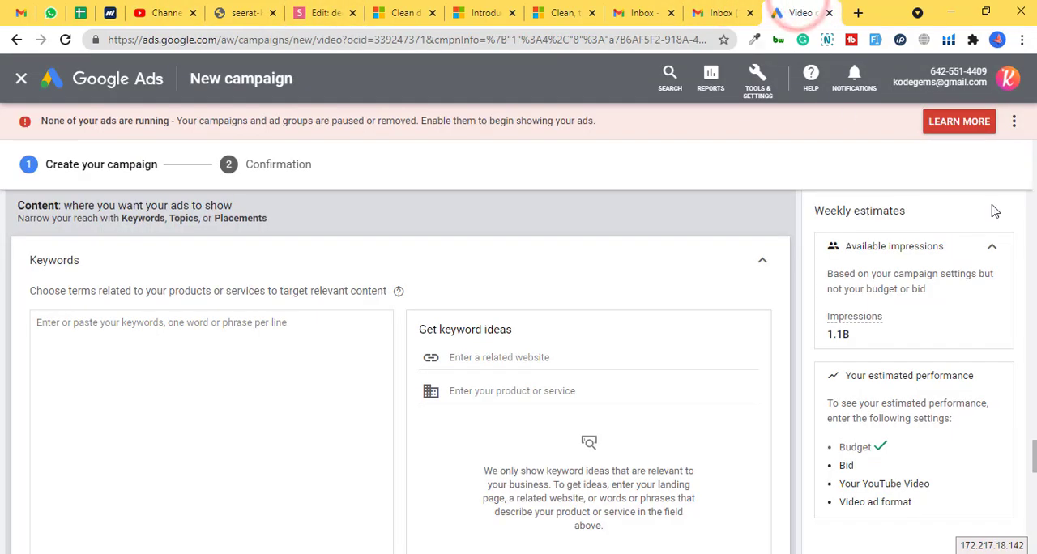
{"action": "left_click", "coordinate": [494, 357]}
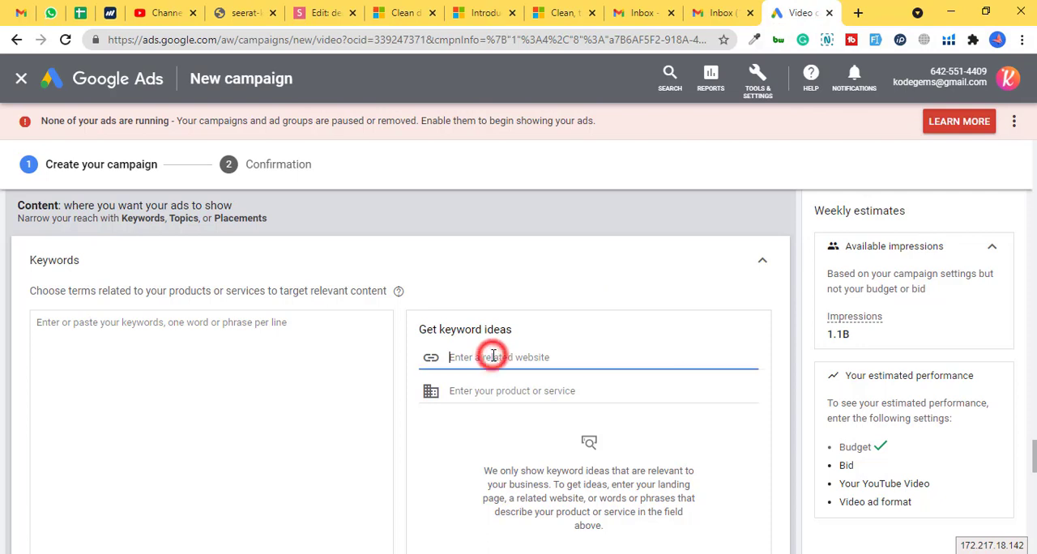
{"action": "key", "text": "ctrl+v"}
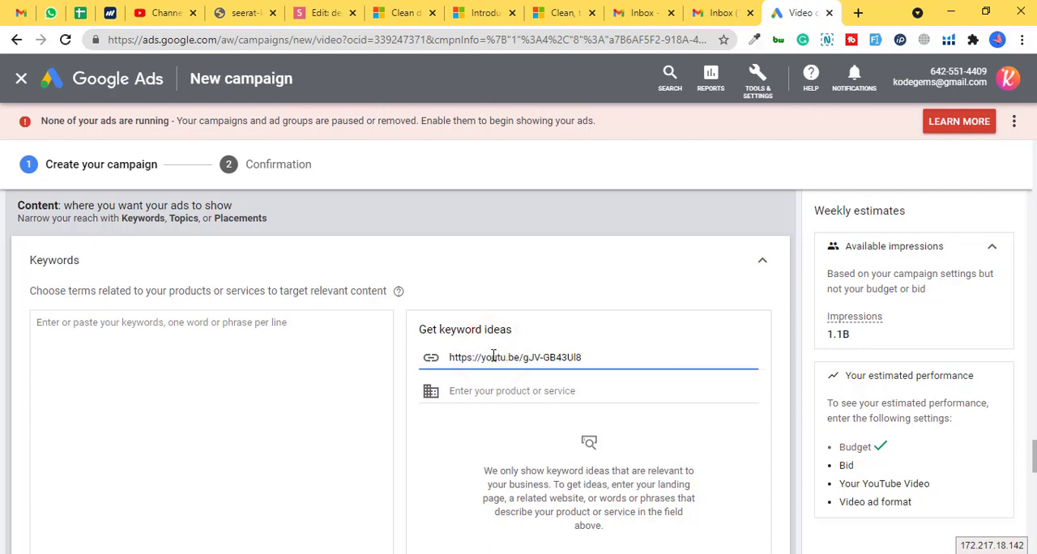
{"action": "scroll", "coordinate": [453, 375], "scroll_direction": "down", "scroll_amount": 1}
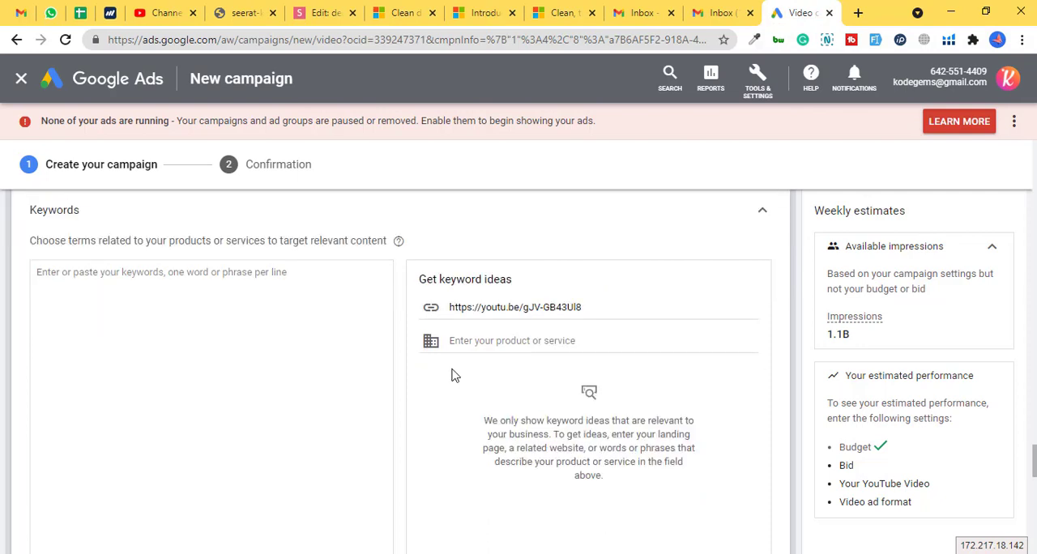
{"action": "left_click_drag", "start_coordinate": [418, 279], "coordinate": [519, 289]}
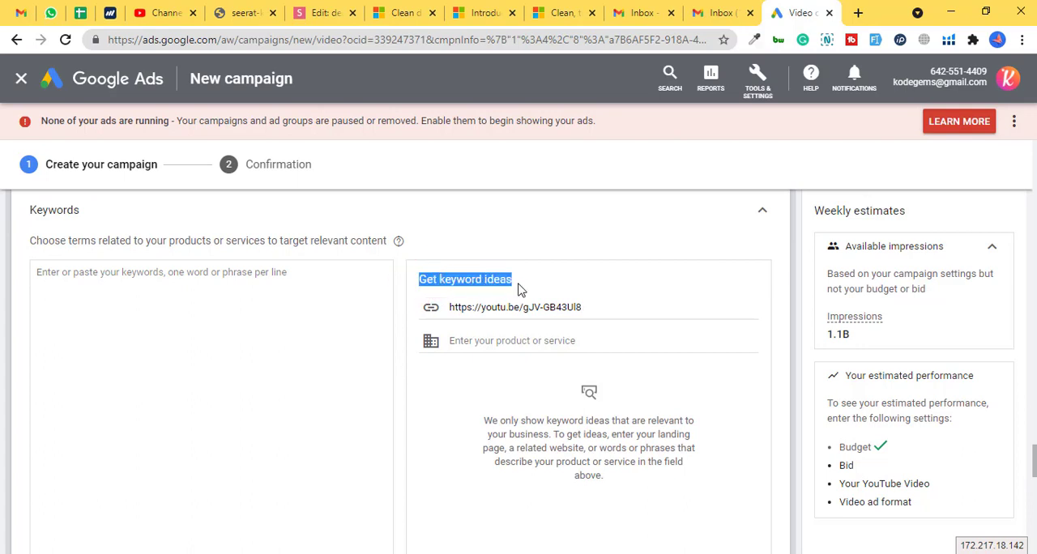
{"action": "left_click", "coordinate": [519, 288]}
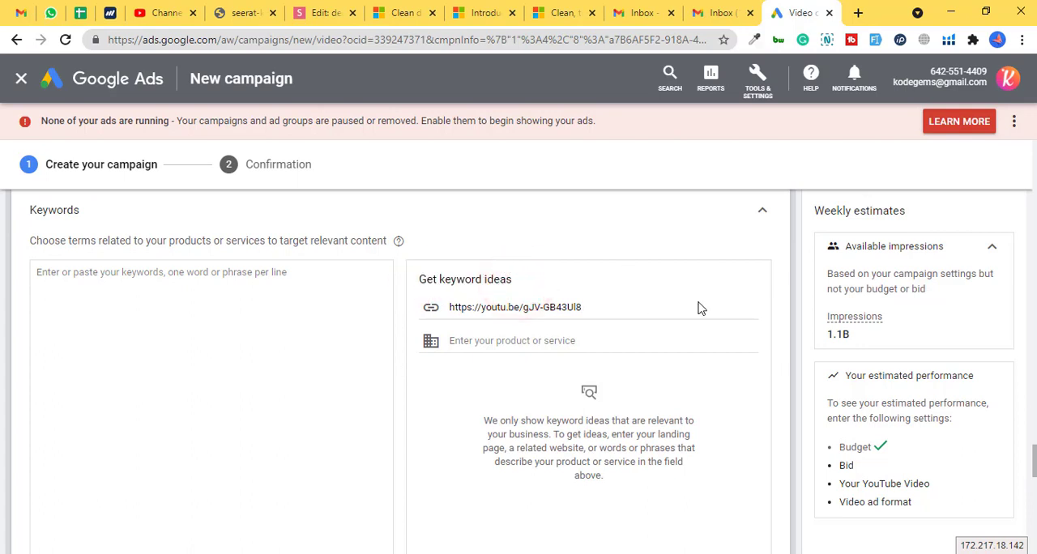
- Review the topics and placements targeting options without selecting any
{"action": "left_click_drag", "start_coordinate": [1034, 463], "coordinate": [1028, 479]}
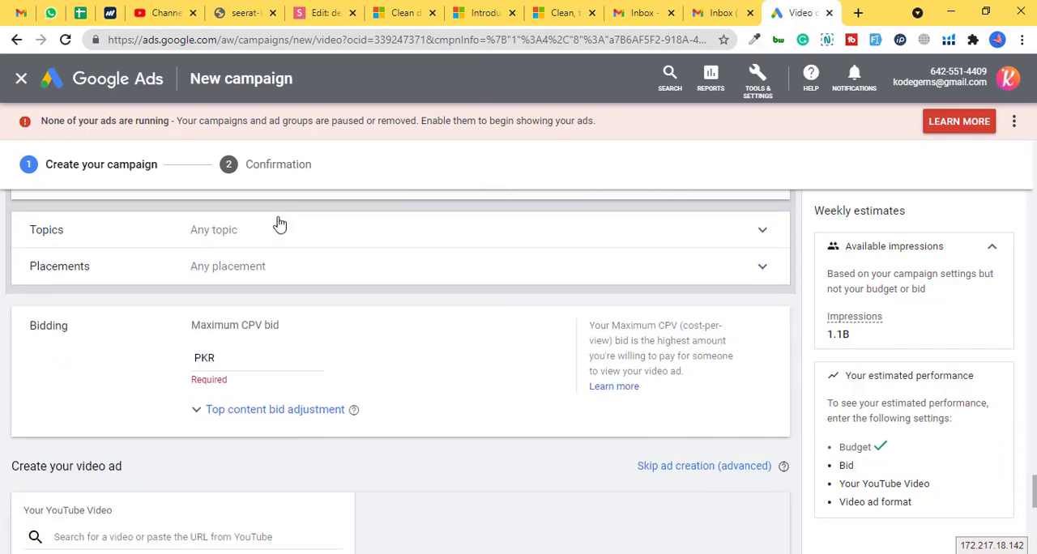
{"action": "left_click", "coordinate": [204, 231]}
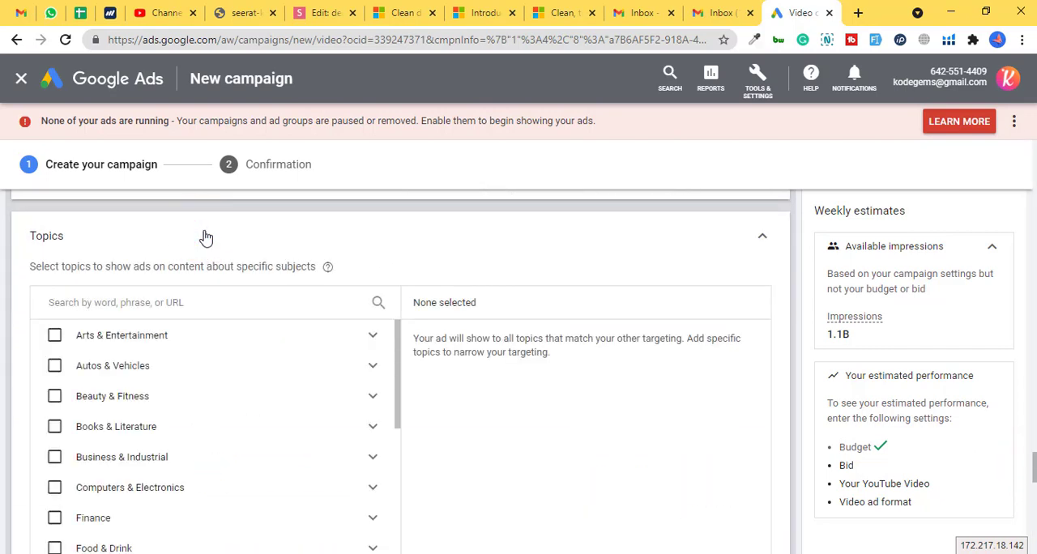
{"action": "left_click", "coordinate": [200, 233]}
{"action": "left_click", "coordinate": [226, 266]}
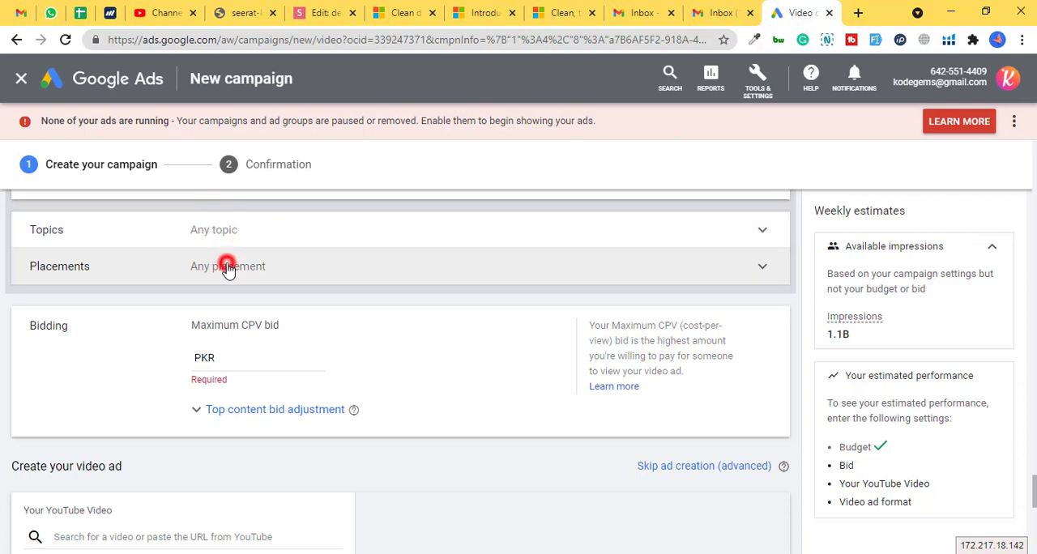
{"action": "left_click", "coordinate": [229, 276]}
- Read the explanation of the Maximum CPV bid in the bidding section
{"action": "left_click_drag", "start_coordinate": [192, 332], "coordinate": [305, 334]}
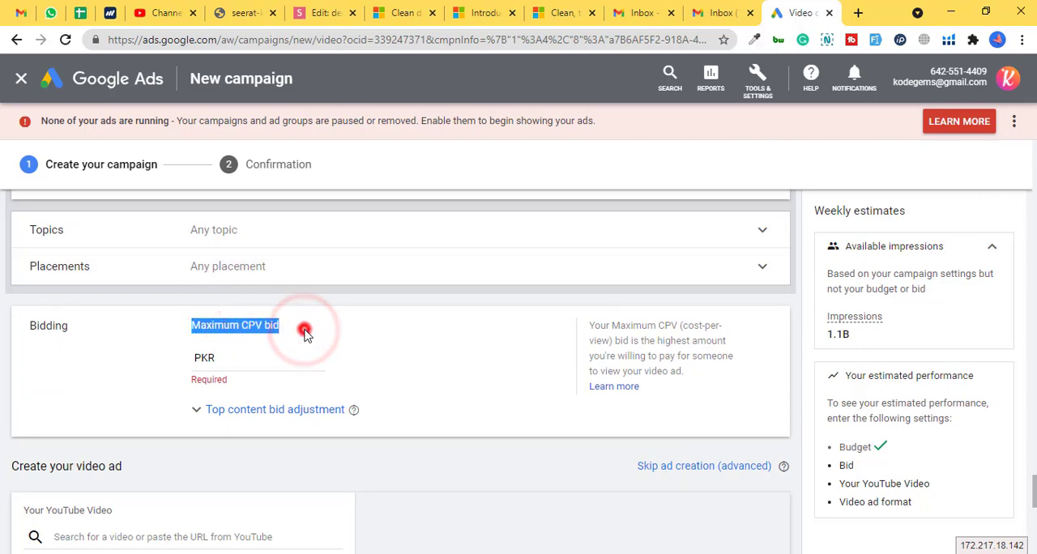
{"action": "left_click", "coordinate": [304, 335]}
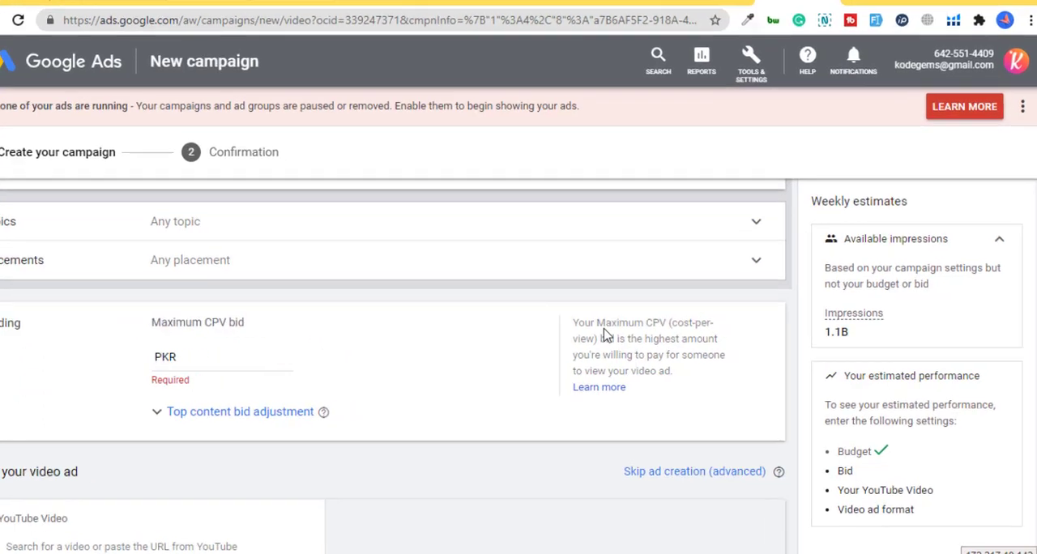
{"action": "left_click_drag", "start_coordinate": [615, 327], "coordinate": [675, 336]}
{"action": "left_click", "coordinate": [700, 329]}
{"action": "left_click_drag", "start_coordinate": [546, 319], "coordinate": [622, 320]}
{"action": "left_click_drag", "start_coordinate": [446, 349], "coordinate": [586, 352]}
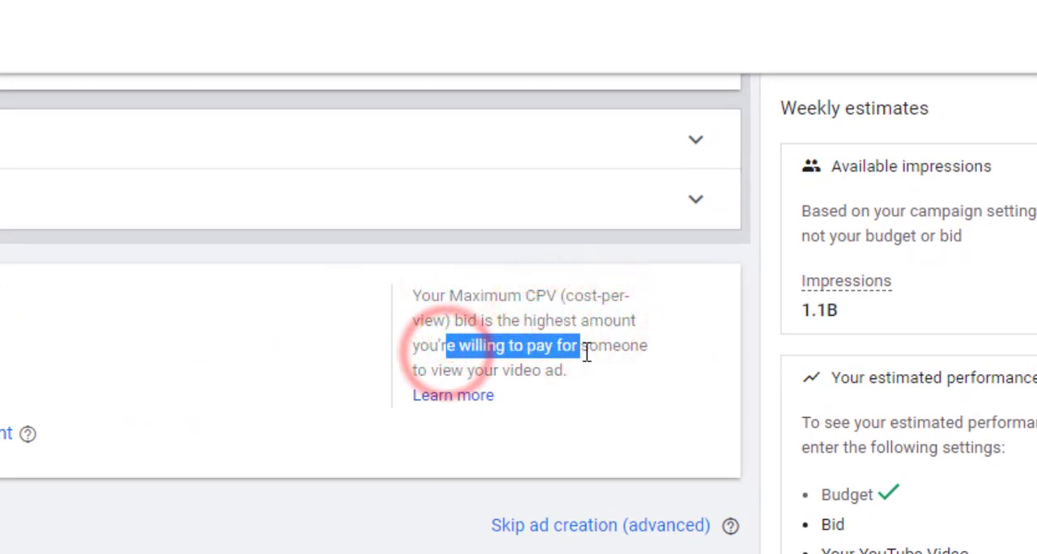
{"action": "left_click", "coordinate": [446, 370]}
{"action": "left_click_drag", "start_coordinate": [448, 370], "coordinate": [597, 375]}
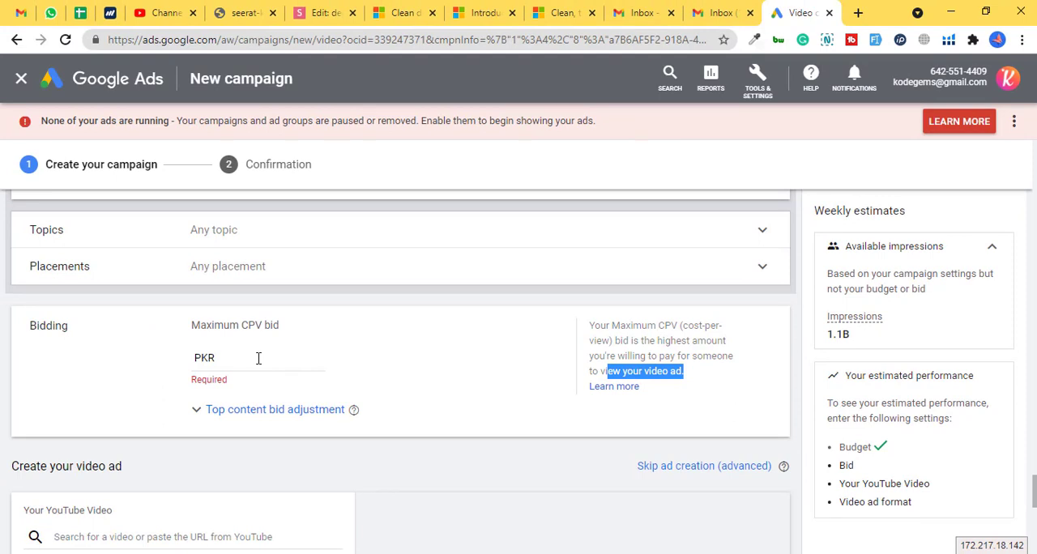
- Set the Maximum CPV bid to PKR 2
{"action": "left_click", "coordinate": [258, 357]}
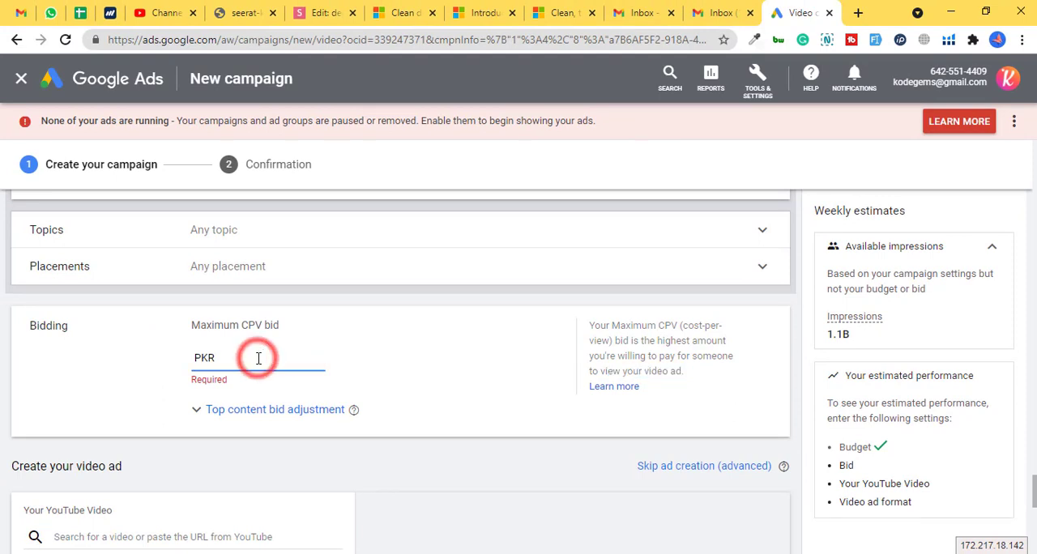
{"action": "type", "text": "1"}
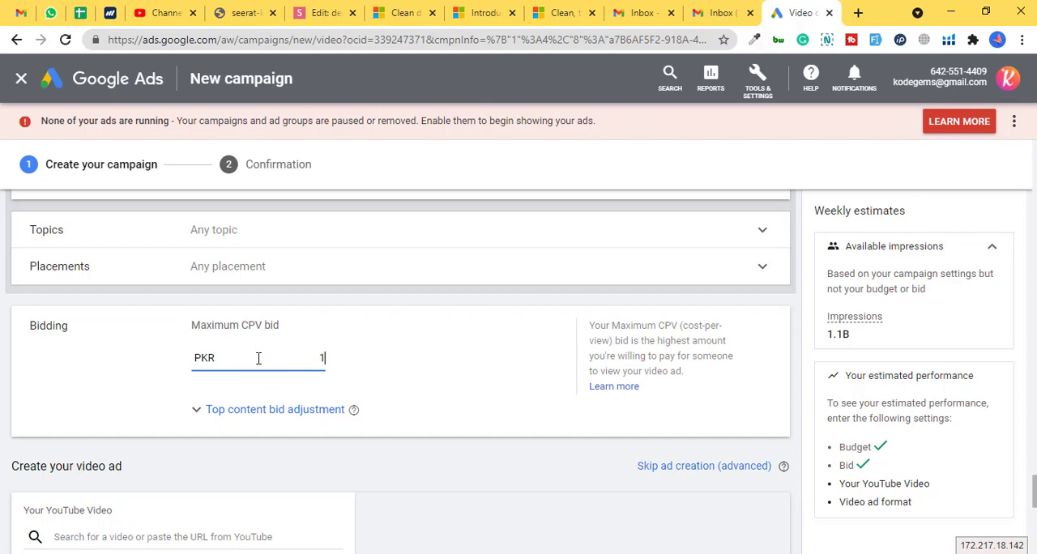
{"action": "key", "text": "BackSpace"}
{"action": "type", "text": "2"}
- Add the Upwork Readiness Test video to the ad using its copied link and choose the Video discovery ad format
{"action": "scroll", "coordinate": [147, 351], "scroll_direction": "down", "scroll_amount": 3}
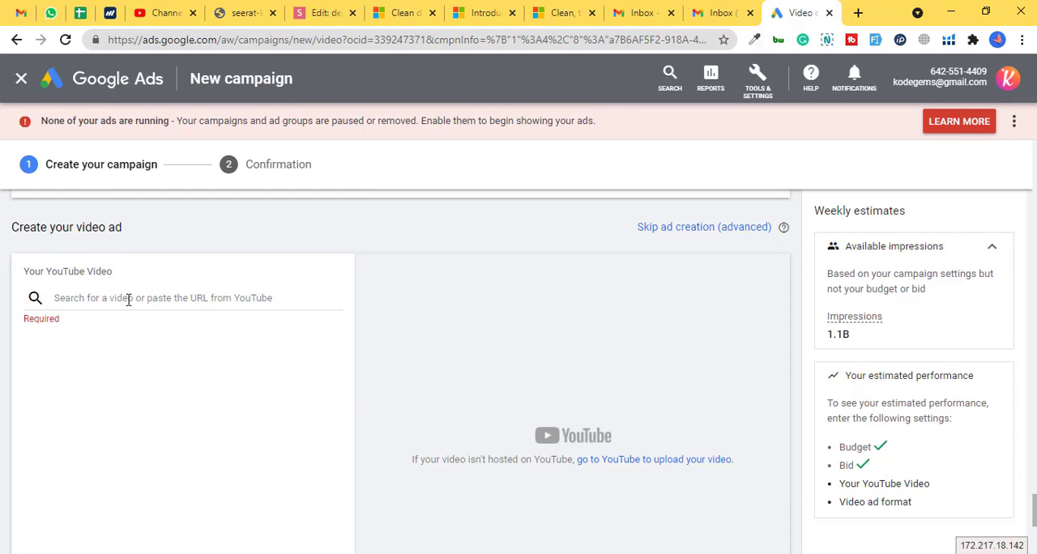
{"action": "left_click", "coordinate": [128, 298]}
{"action": "key", "text": "ctrl+v"}
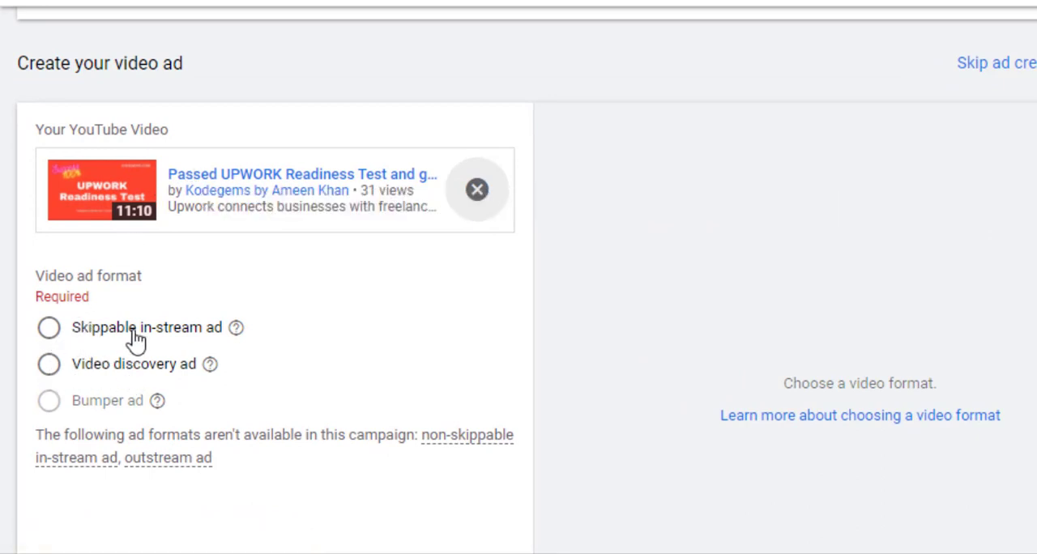
{"action": "left_click", "coordinate": [45, 365]}
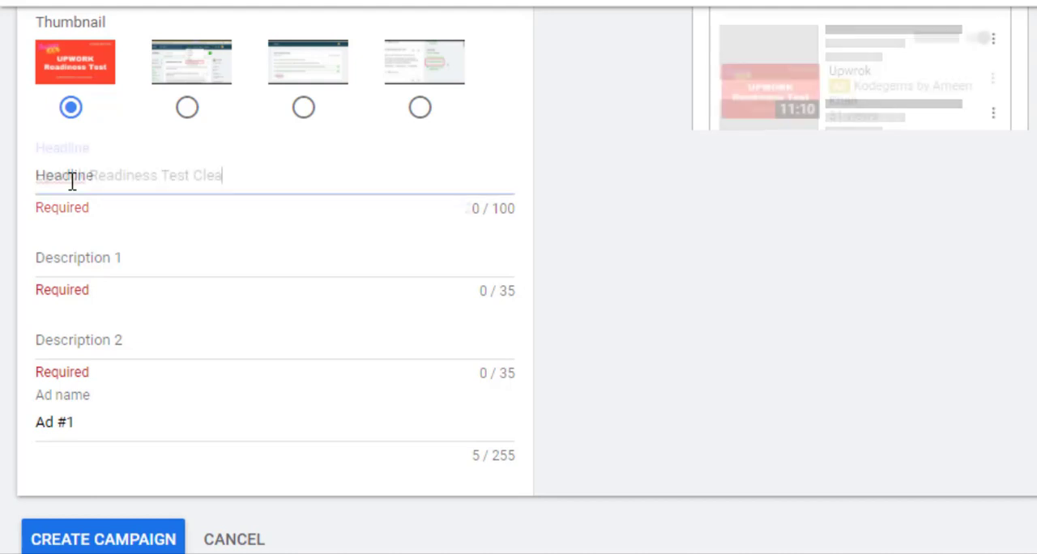
- Enter the ad headline "Upwork Readiness Test Clear 100%", correcting the spelling of its first word
{"action": "type", "text": "r"}
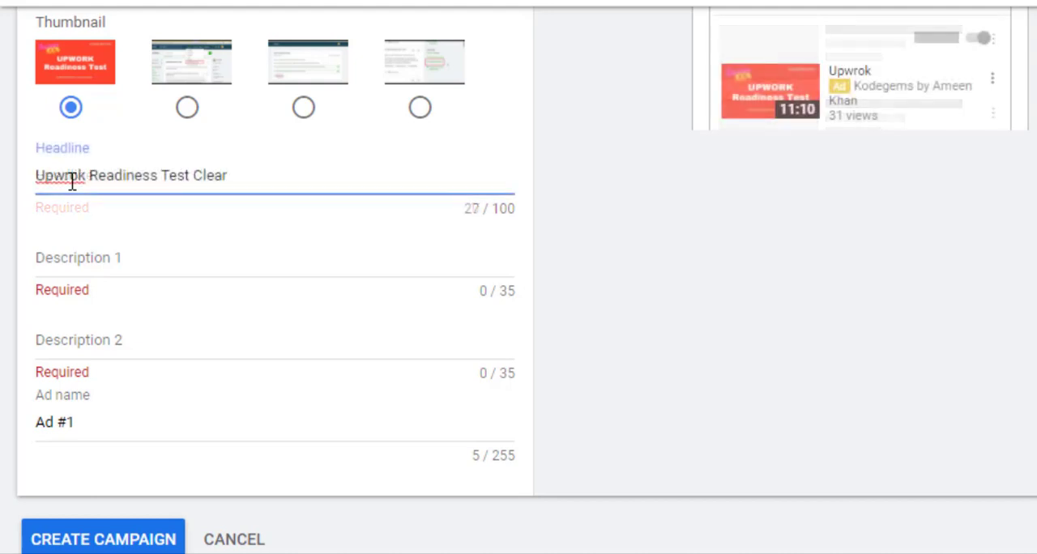
{"action": "type", "text": " 100%"}
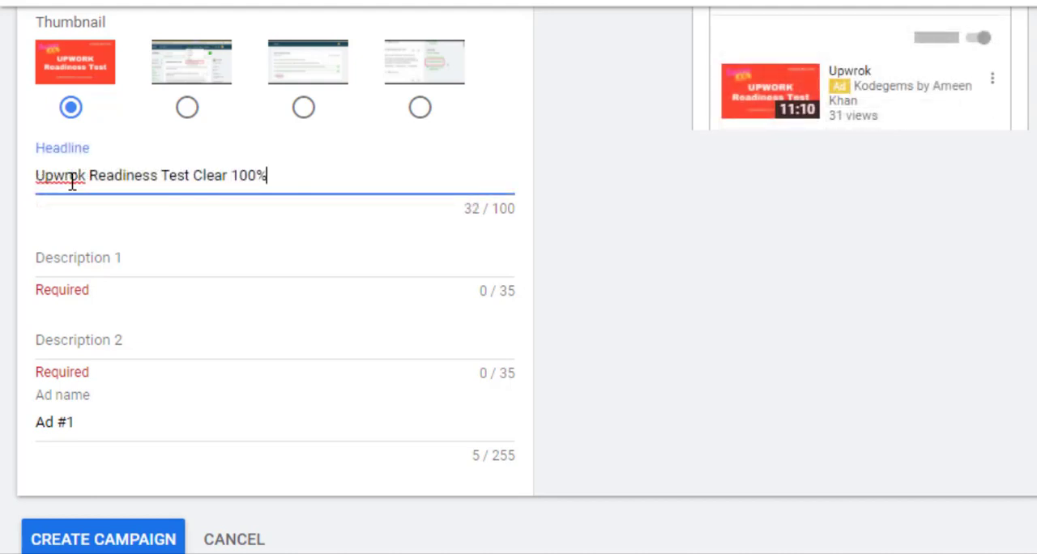
{"action": "left_click", "coordinate": [6, 191]}
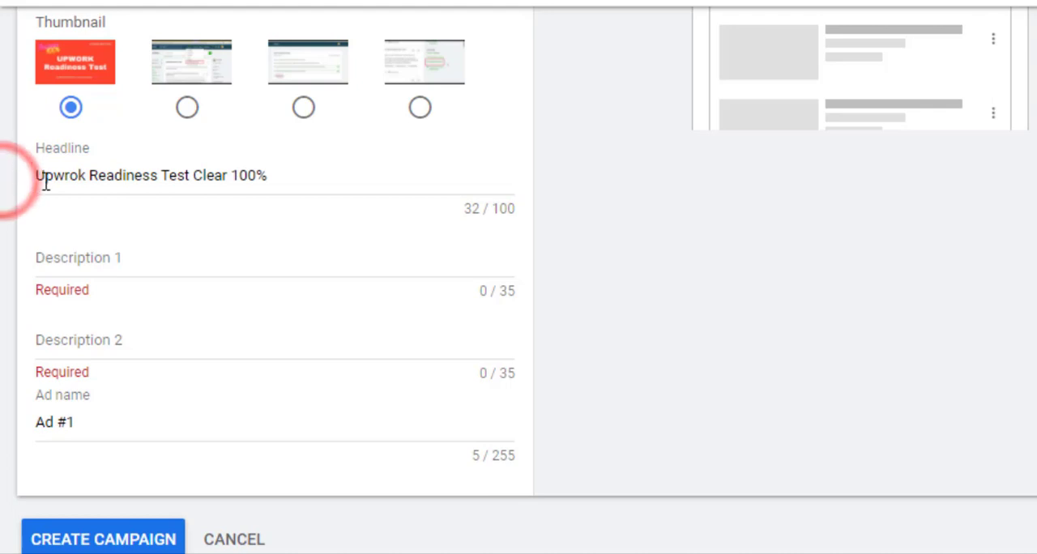
{"action": "left_click", "coordinate": [71, 182]}
{"action": "right_click", "coordinate": [71, 182]}
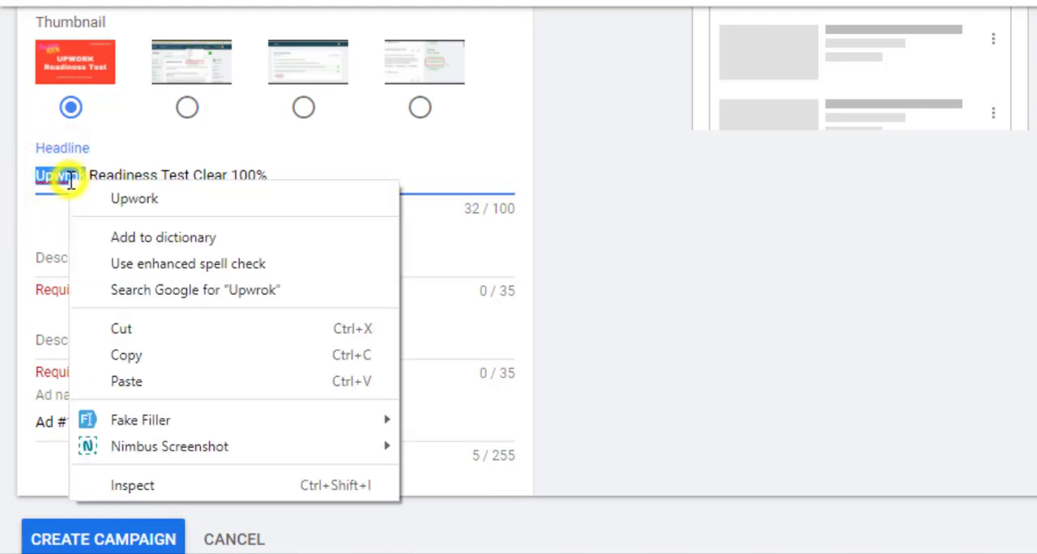
{"action": "left_click", "coordinate": [84, 199]}
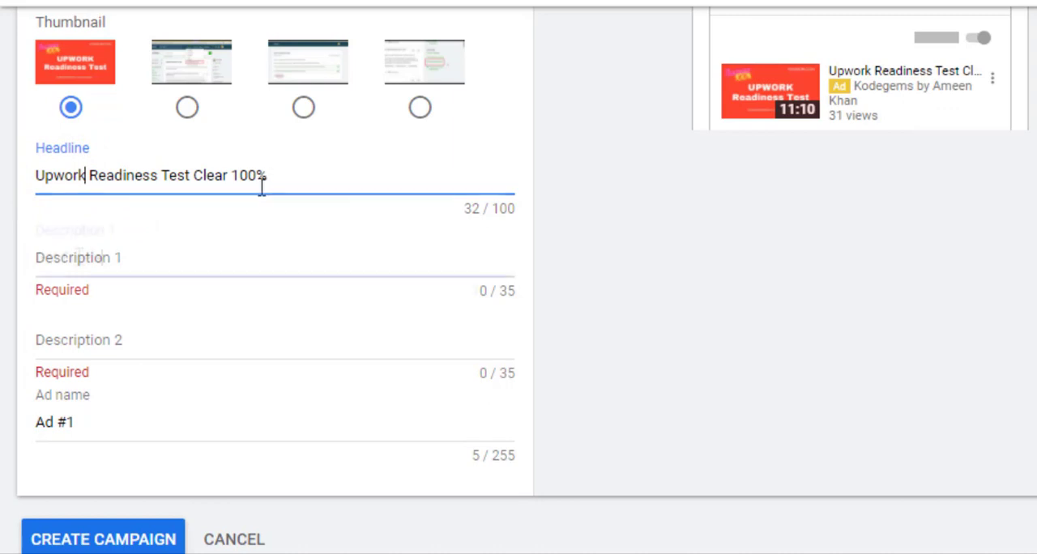
- Enter "Get Freelance jobs on Upwork" as Description 1 of the ad
{"action": "left_click", "coordinate": [81, 258]}
{"action": "type", "text": "Get Freelance jobs "}
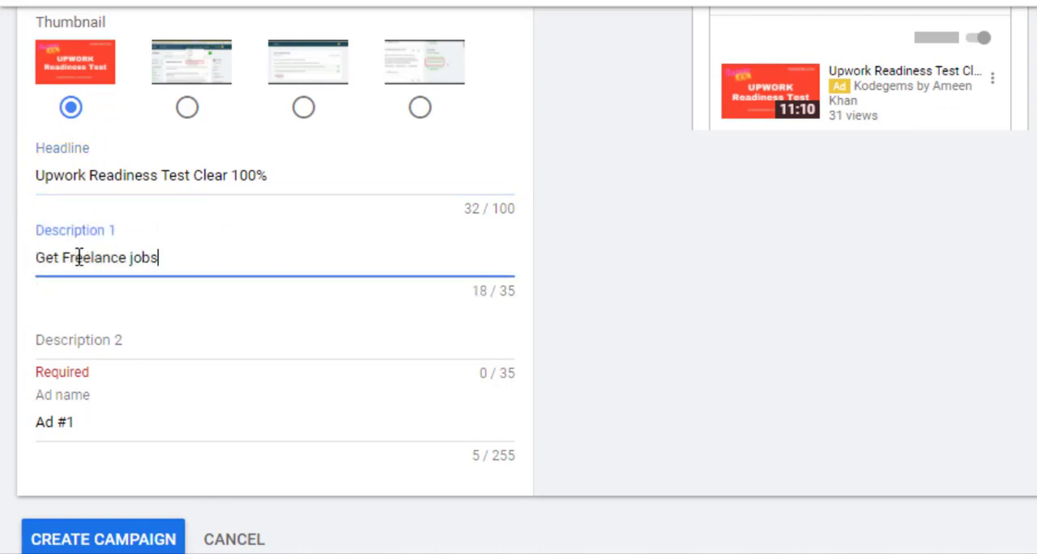
{"action": "type", "text": "on Upwrok"}
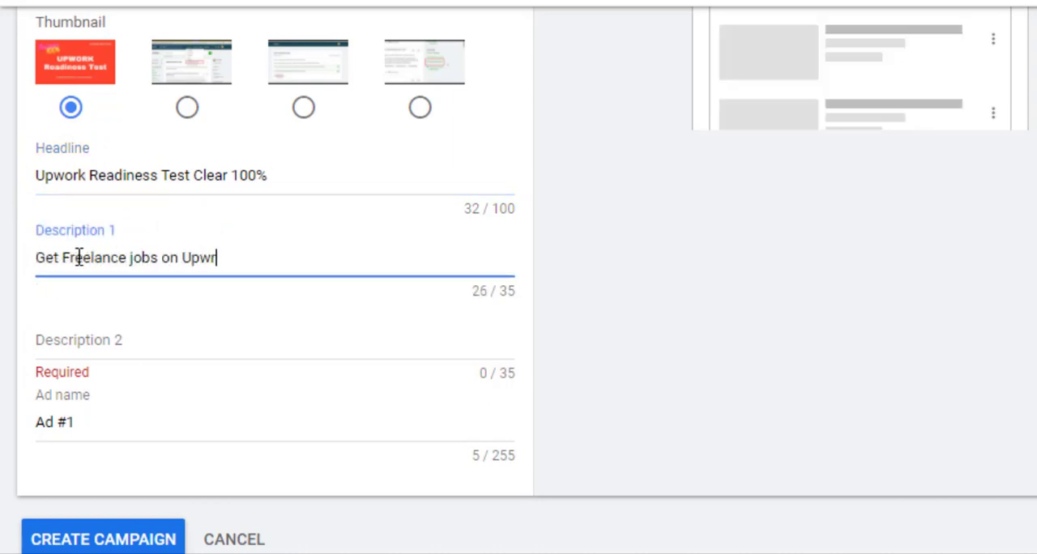
{"action": "key", "text": "BackSpace"}
{"action": "key", "text": "BackSpace"}
{"action": "key", "text": "BackSpace"}
{"action": "type", "text": "ork"}
- Enter "Subscribe" as Description 2 of the ad
{"action": "left_click", "coordinate": [72, 336]}
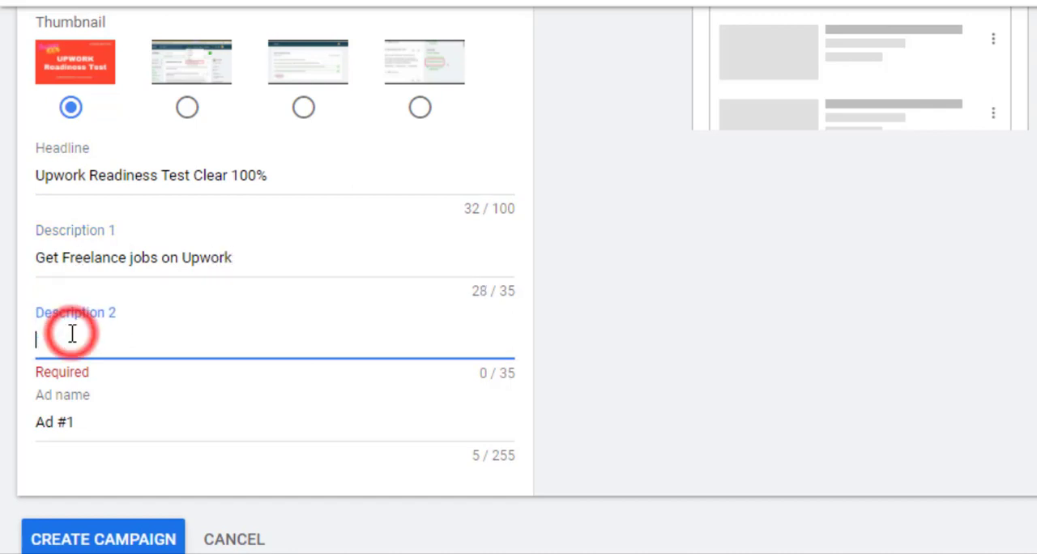
{"action": "type", "text": "Subscri"}
{"action": "type", "text": "be"}
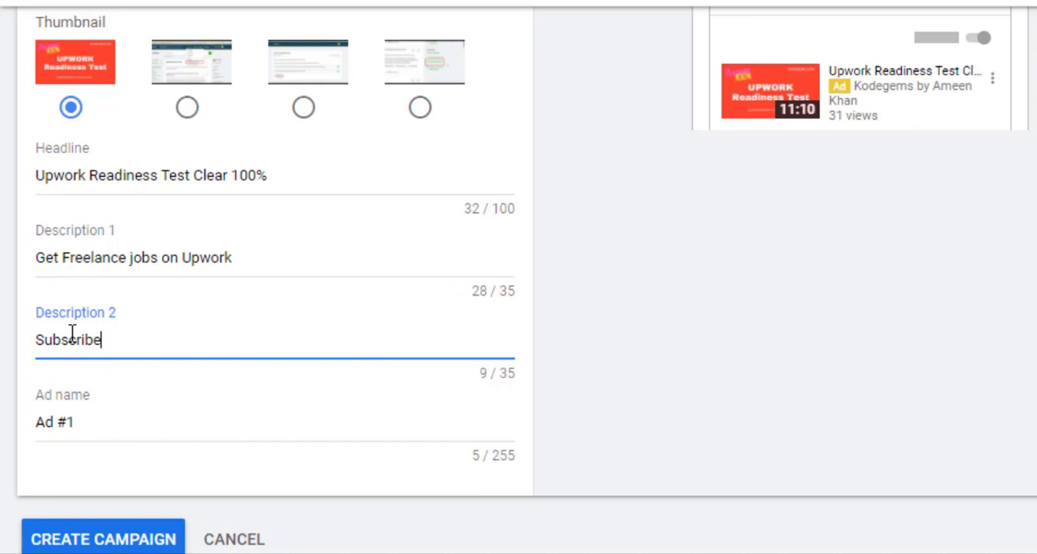
- Rename the ad as "Profile Promotion"
{"action": "triple_click", "coordinate": [77, 420]}
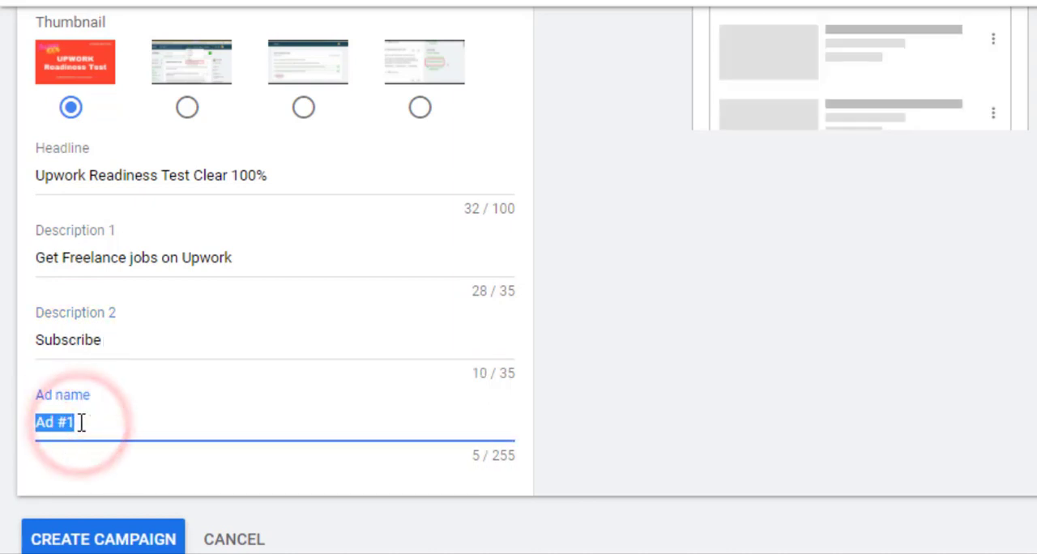
{"action": "type", "text": "Proi"}
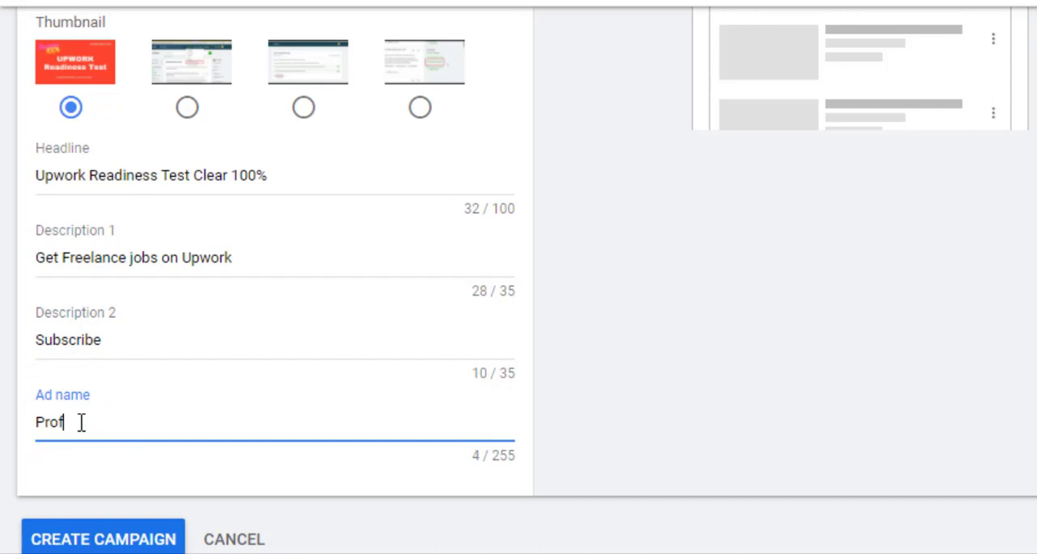
{"action": "type", "text": "ile"}
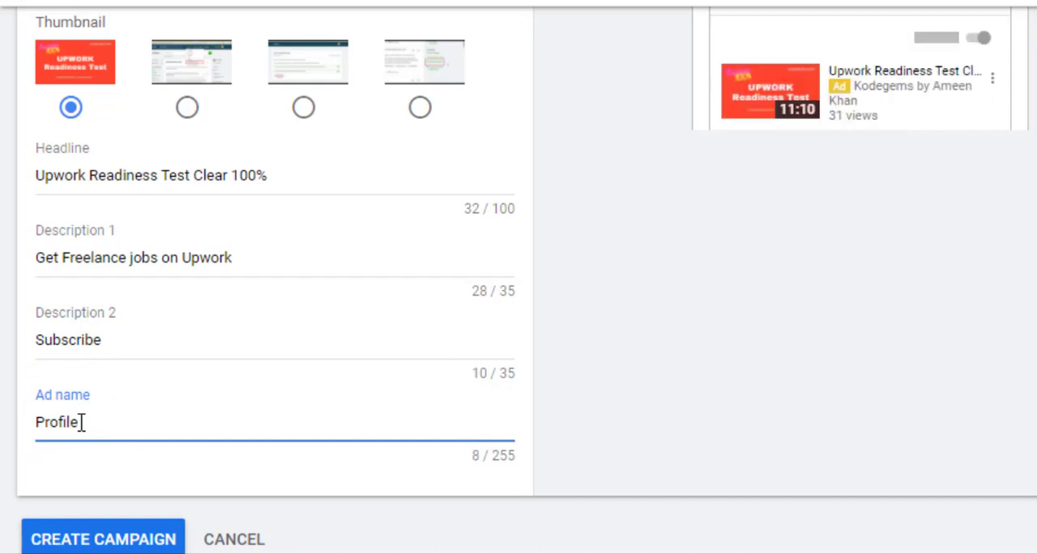
{"action": "type", "text": " Promotion"}
- Examine the mobile preview of the video discovery ad, pausing it on the YouTube watch next example
{"action": "scroll", "coordinate": [519, 276], "scroll_direction": "up", "scroll_amount": 5}
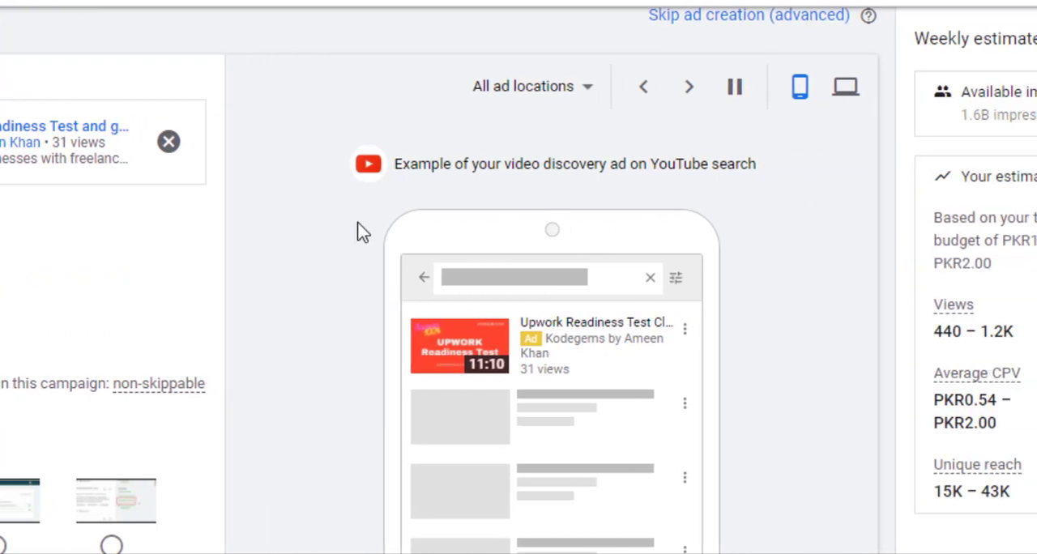
{"action": "left_click", "coordinate": [734, 87]}
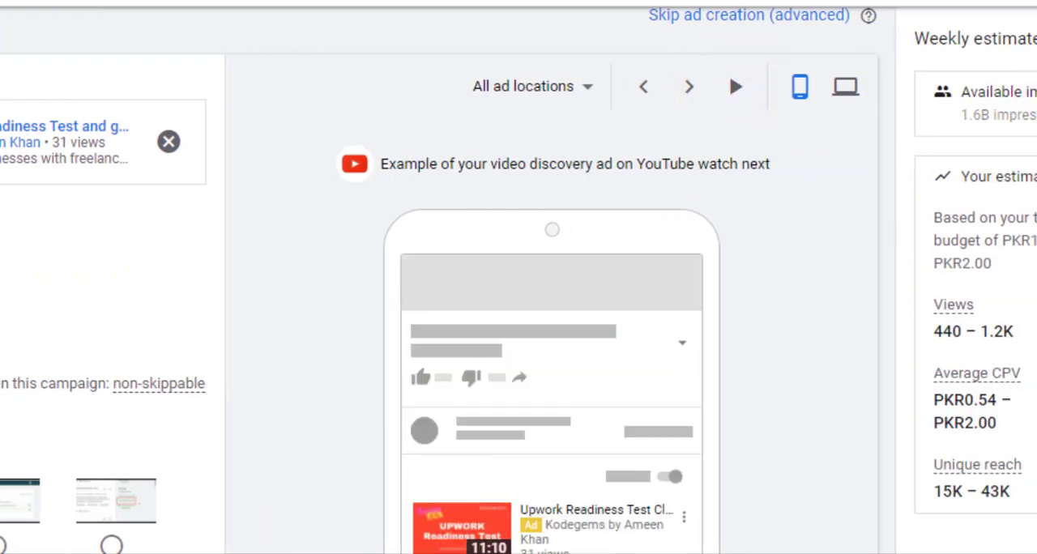
{"action": "scroll", "coordinate": [437, 284], "scroll_direction": "down", "scroll_amount": 2}
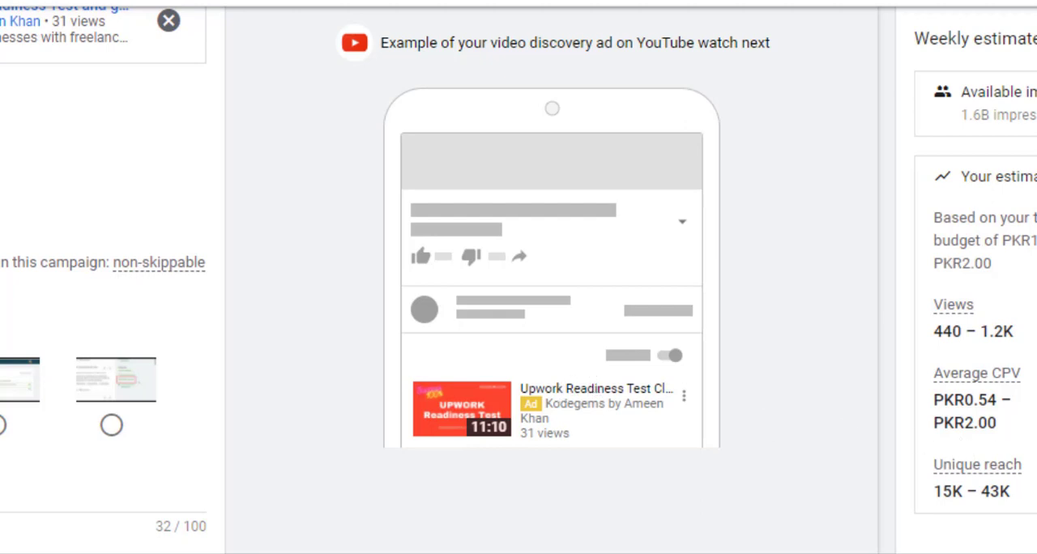
- Switch the ad preview to the desktop version and examine the video discovery ad on YouTube search
{"action": "scroll", "coordinate": [988, 182], "scroll_direction": "up", "scroll_amount": 3}
{"action": "scroll", "coordinate": [989, 183], "scroll_direction": "down", "scroll_amount": 1}
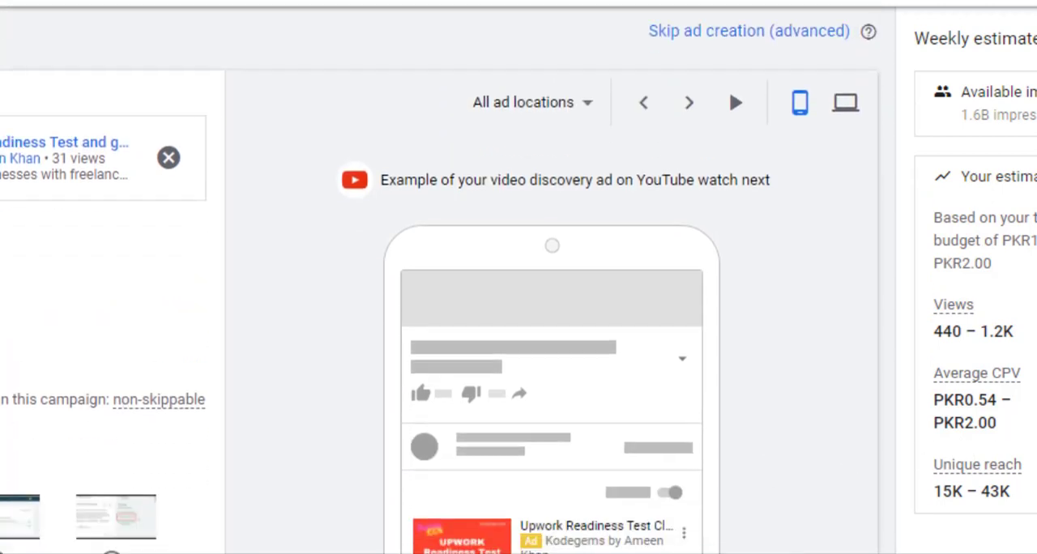
{"action": "left_click", "coordinate": [846, 102]}
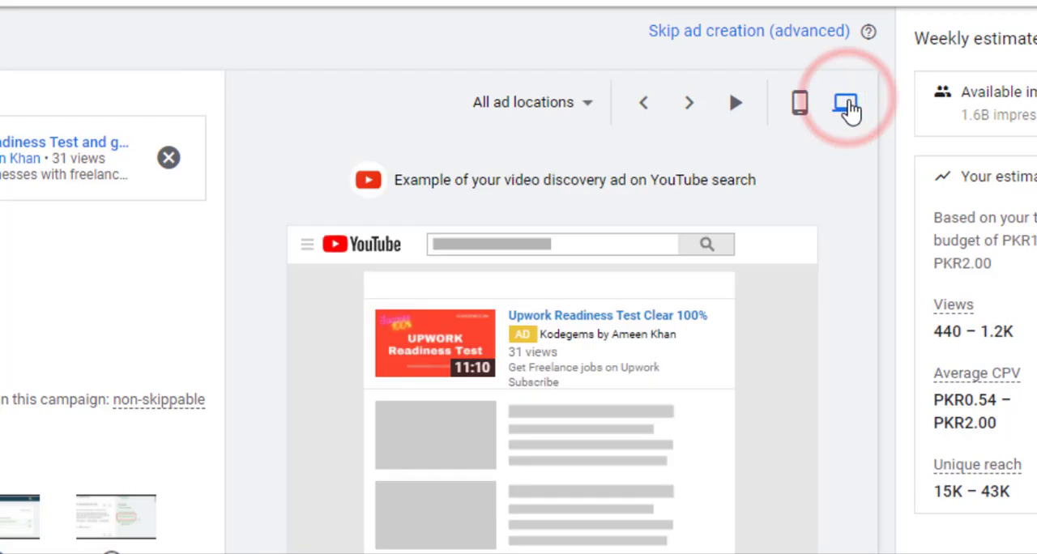
{"action": "scroll", "coordinate": [1005, 297], "scroll_direction": "down", "scroll_amount": 1}
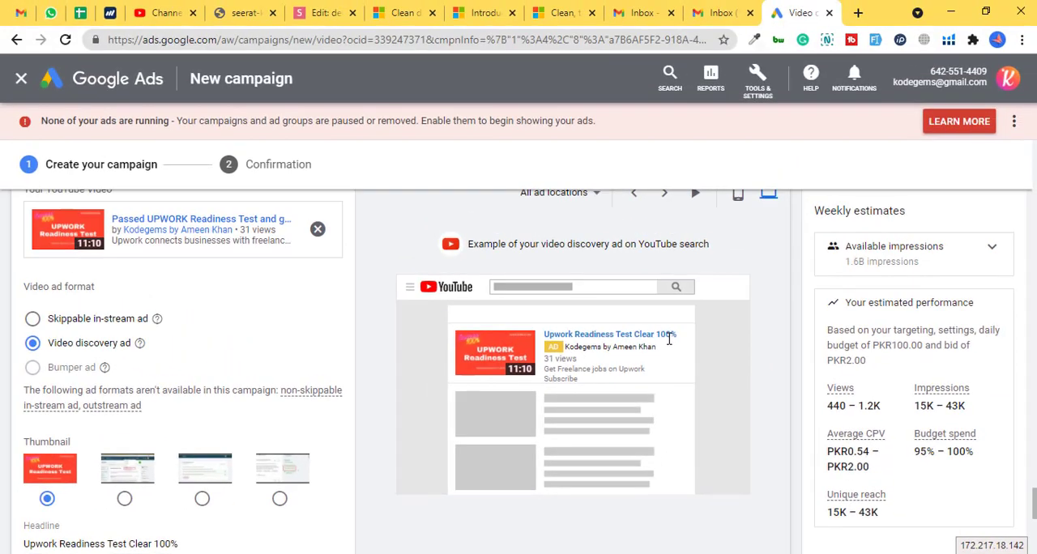
{"action": "scroll", "coordinate": [1021, 510], "scroll_direction": "down", "scroll_amount": 1}
{"action": "scroll", "coordinate": [1021, 510], "scroll_direction": "up", "scroll_amount": 3}
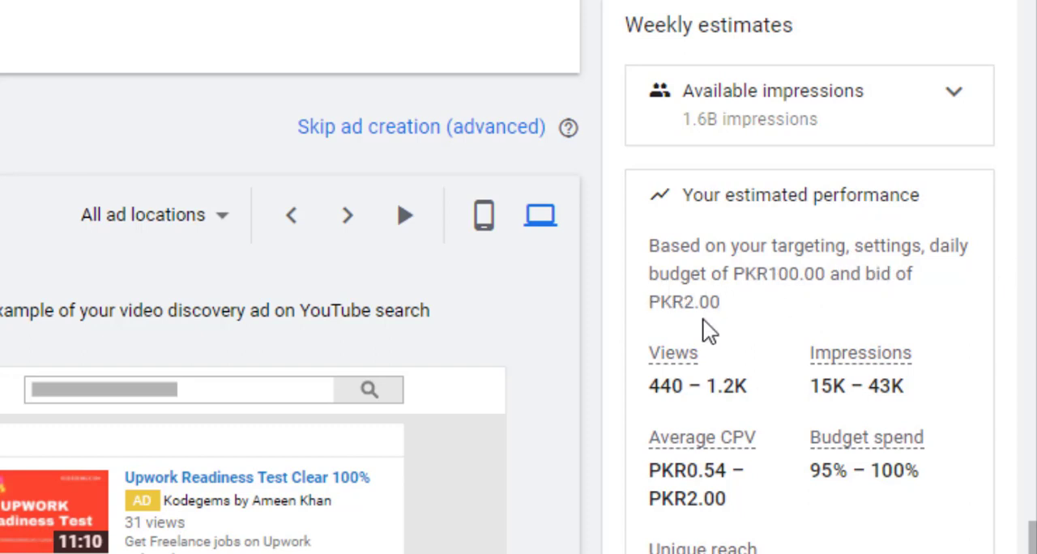
- Review the campaign's weekly estimates for views, impressions, average CPV, budget spend and unique reach
{"action": "mouse_move", "coordinate": [661, 363]}
{"action": "scroll", "coordinate": [820, 394], "scroll_direction": "down", "scroll_amount": 2}
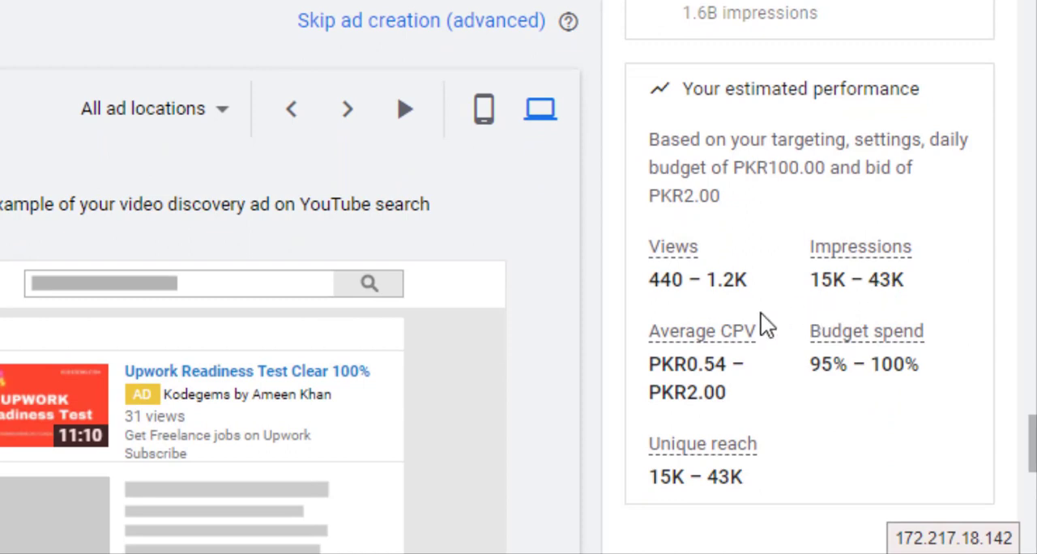
{"action": "mouse_move", "coordinate": [730, 338]}
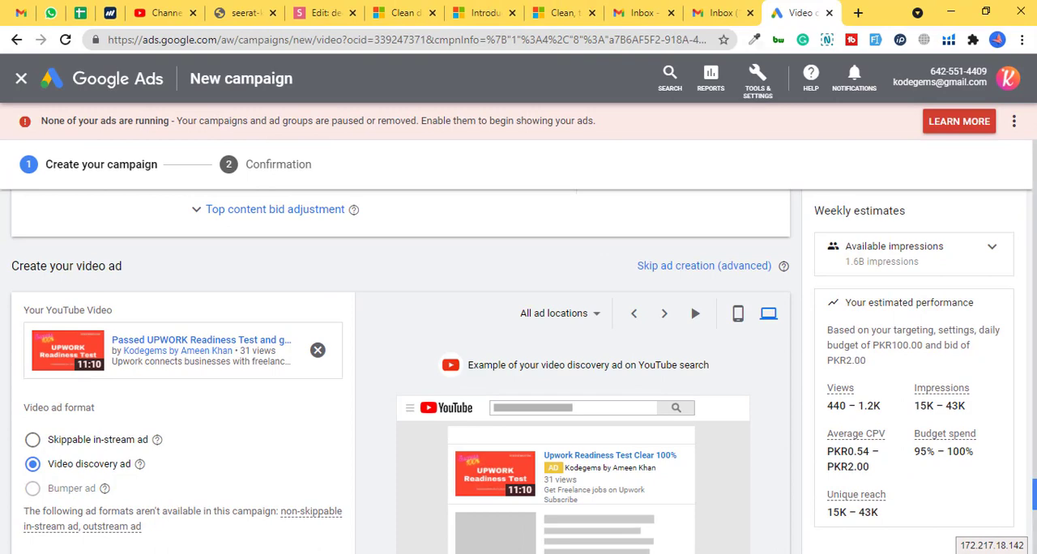
{"action": "scroll", "coordinate": [1034, 491], "scroll_direction": "down", "scroll_amount": 6}
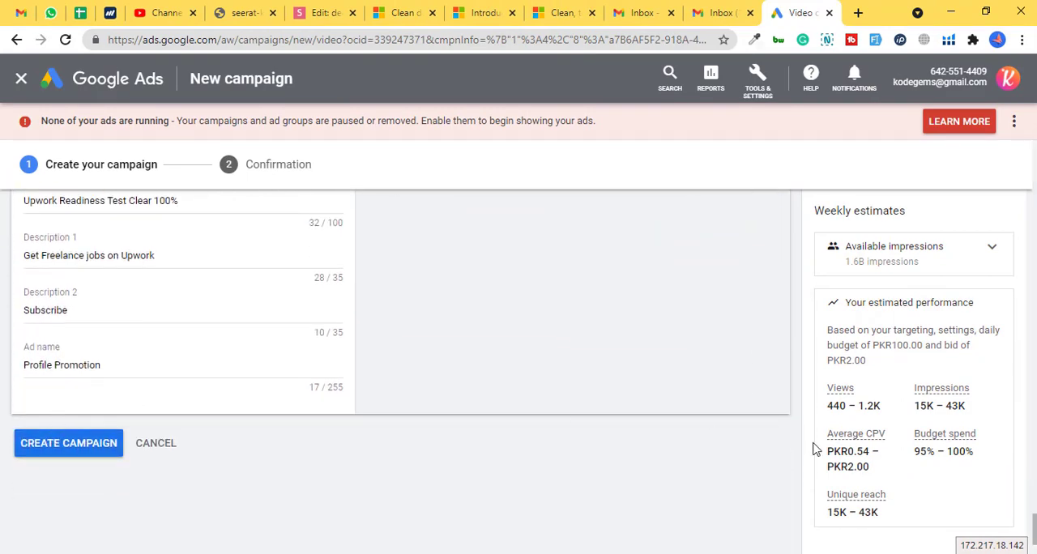
- Add the YouTube Studio video "What Is Power BI | Introduction To Power BI" as the campaign's first related video using its shareable link
{"action": "left_click_drag", "start_coordinate": [1032, 519], "coordinate": [1003, 292]}
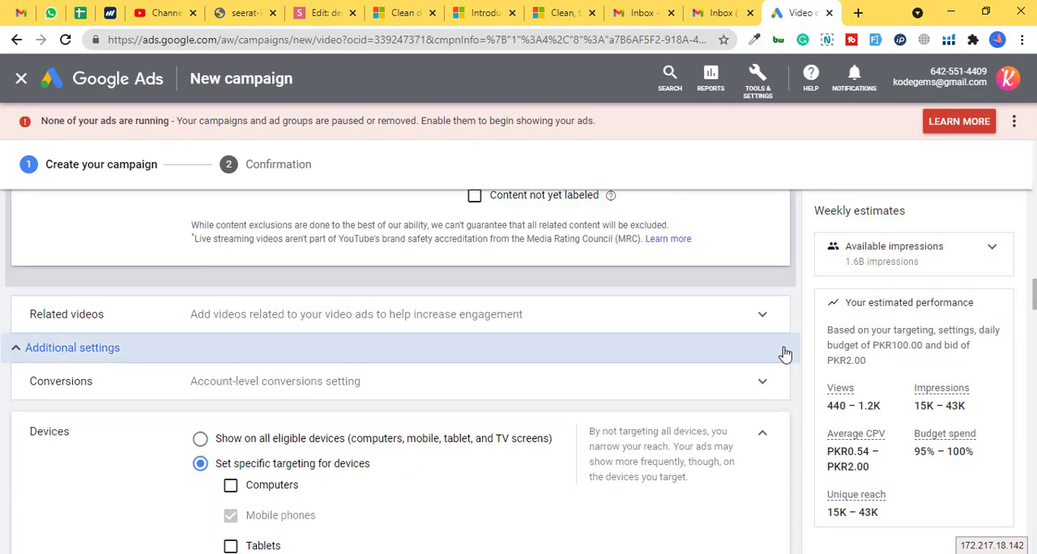
{"action": "left_click", "coordinate": [250, 319]}
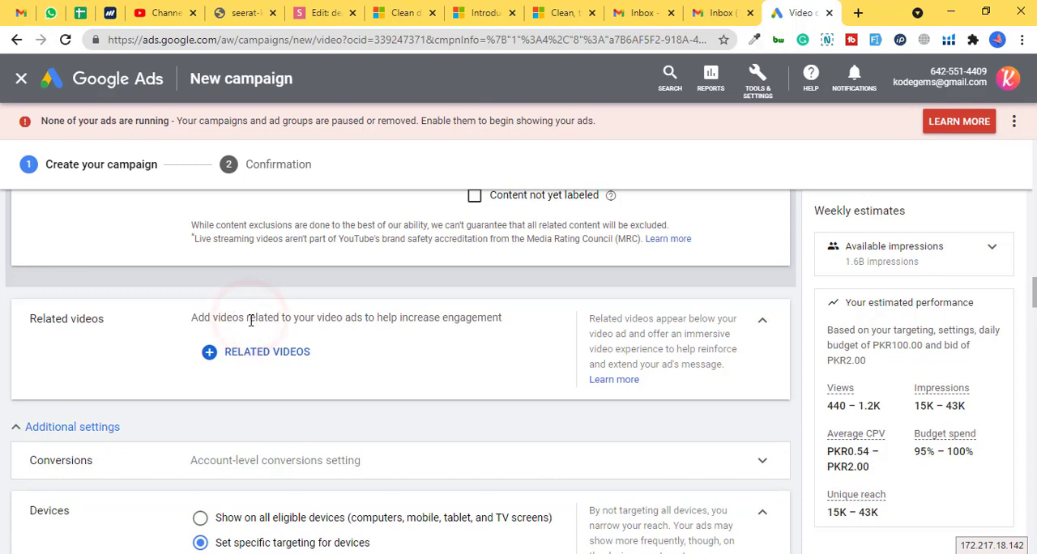
{"action": "left_click", "coordinate": [271, 353]}
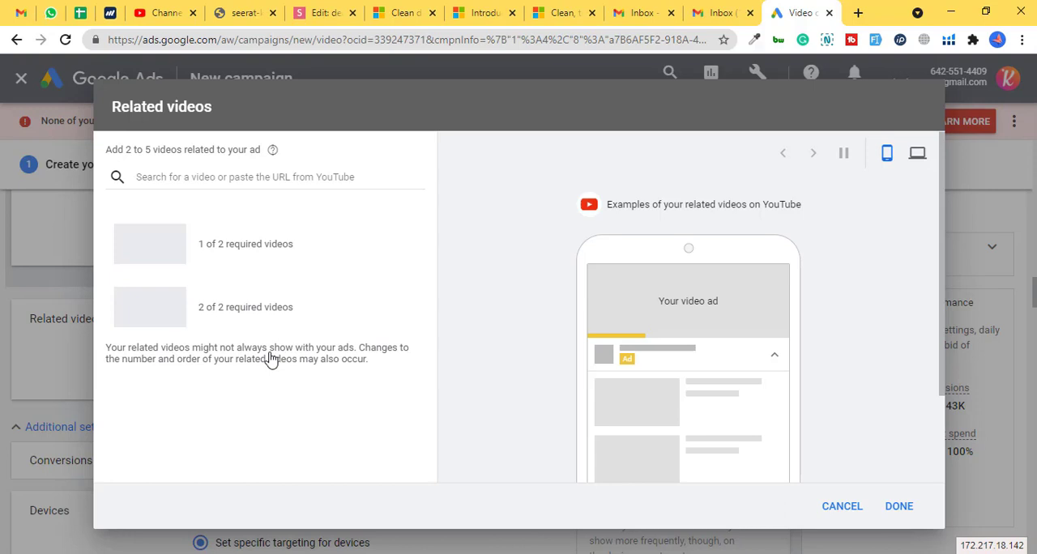
{"action": "left_click", "coordinate": [162, 13]}
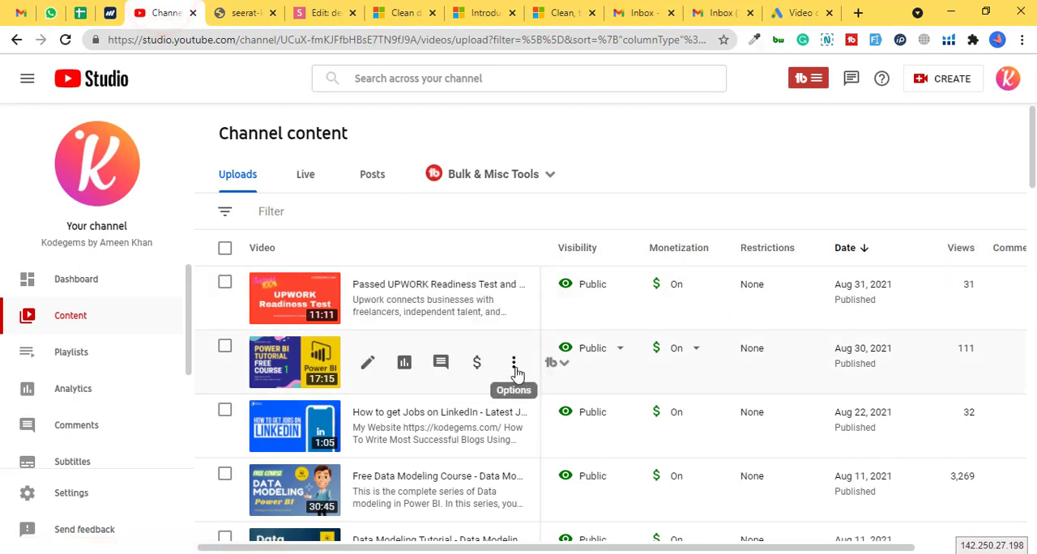
{"action": "left_click", "coordinate": [513, 363]}
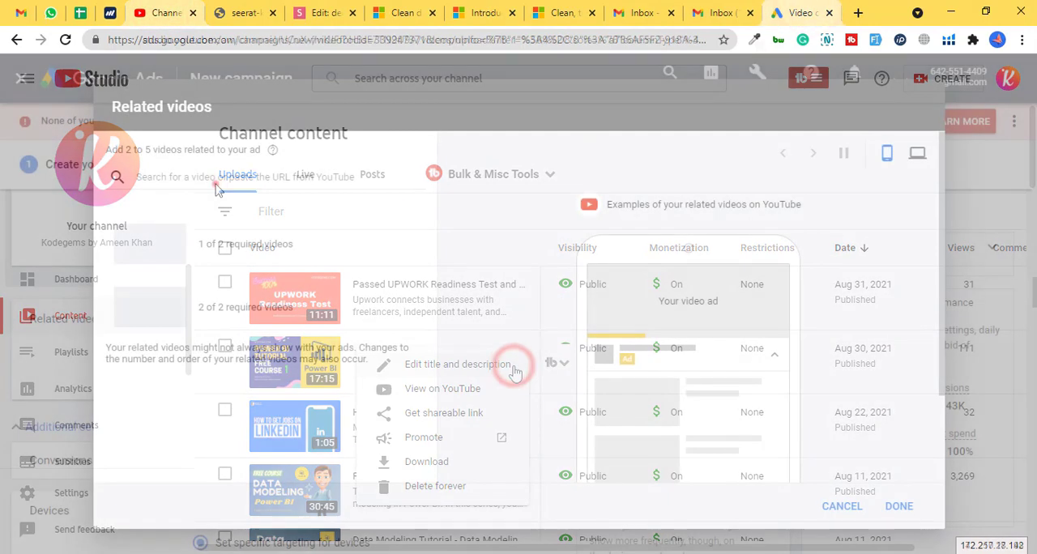
{"action": "left_click", "coordinate": [216, 181]}
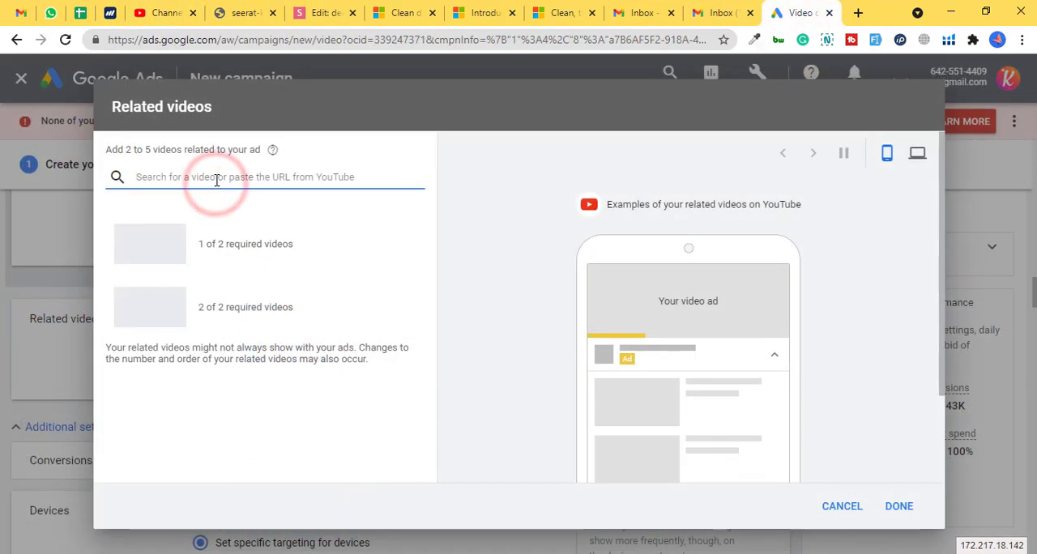
{"action": "key", "text": "ctrl+v"}
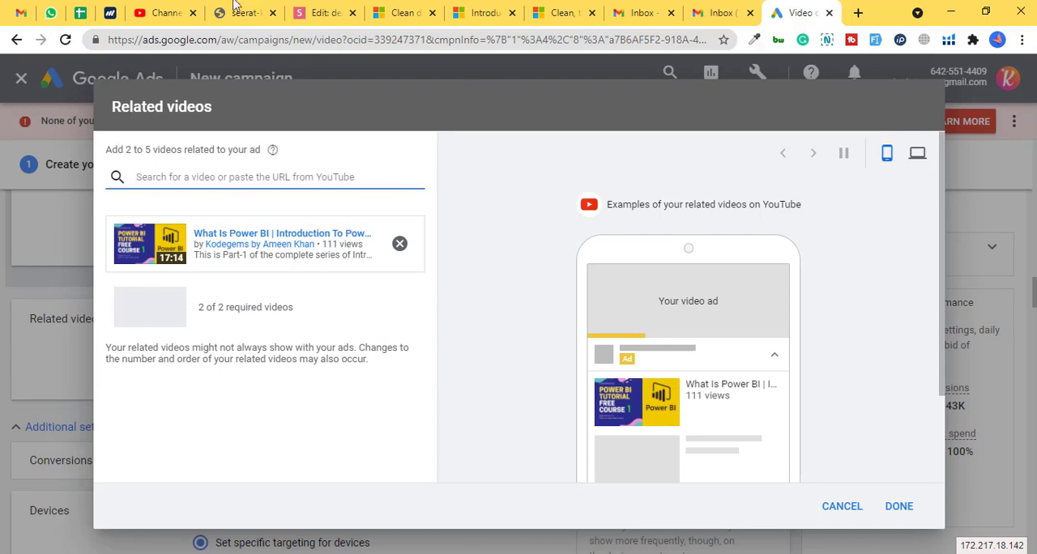
- Add the YouTube Studio video "Free Data Modeling Course" as the second related video by its shareable link and save the related videos
{"action": "left_click", "coordinate": [171, 13]}
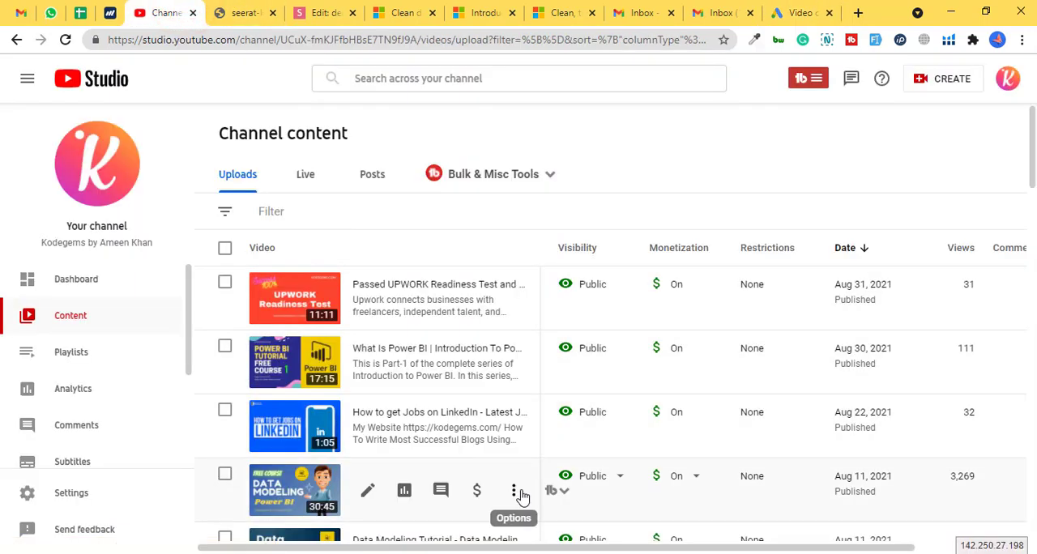
{"action": "left_click", "coordinate": [514, 492]}
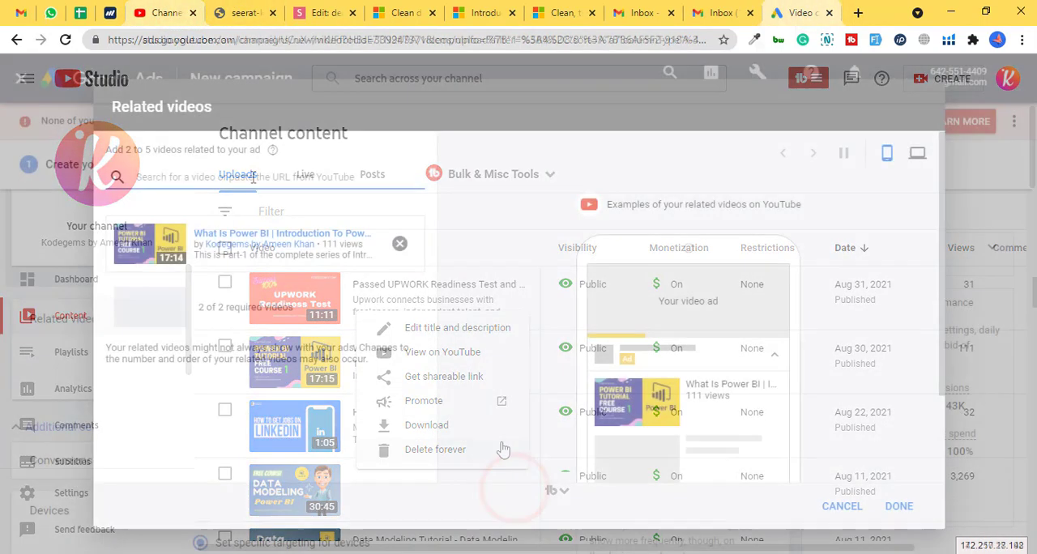
{"action": "left_click", "coordinate": [253, 178]}
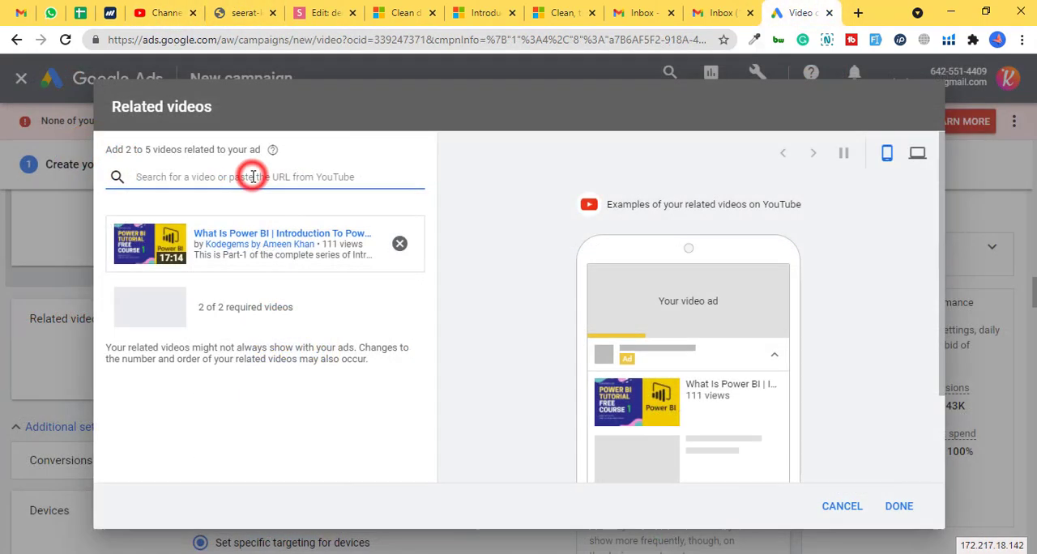
{"action": "key", "text": "ctrl+v"}
{"action": "left_click", "coordinate": [250, 207]}
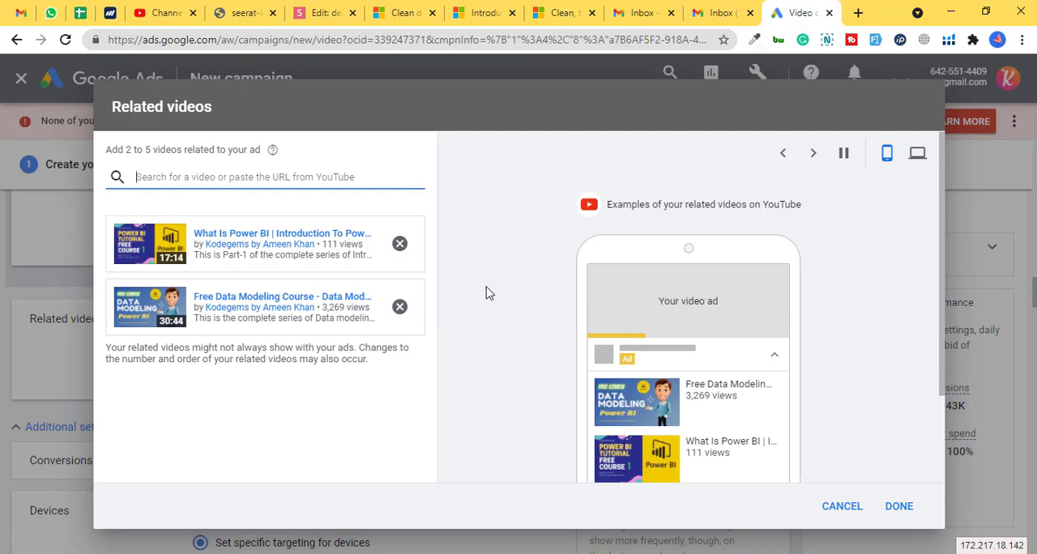
{"action": "left_click", "coordinate": [899, 507]}
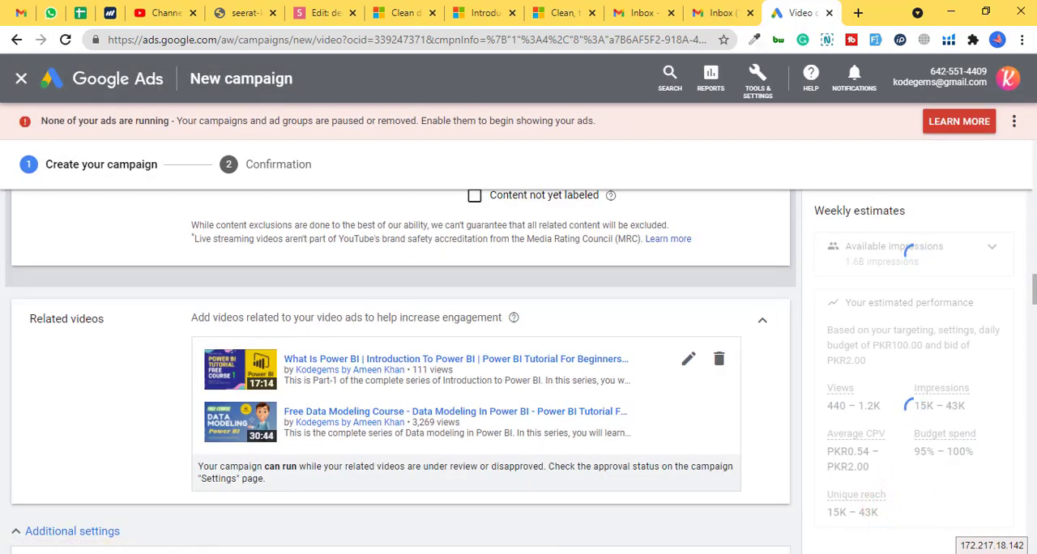
- Create the campaign with the finished settings and continue to its campaign page
{"action": "left_click_drag", "start_coordinate": [1034, 291], "coordinate": [1034, 474]}
{"action": "scroll", "coordinate": [445, 373], "scroll_direction": "down", "scroll_amount": 10}
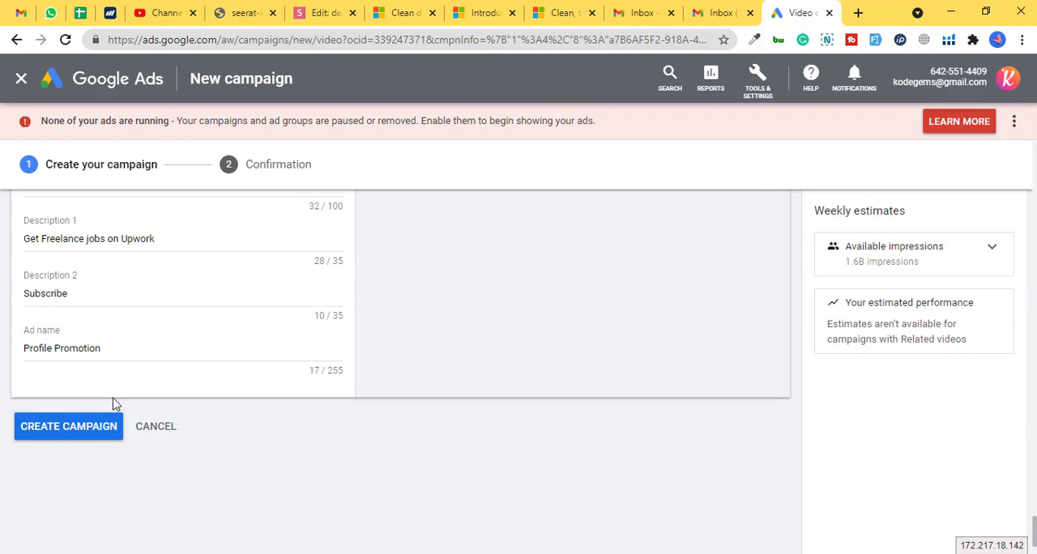
{"action": "left_click", "coordinate": [40, 430]}
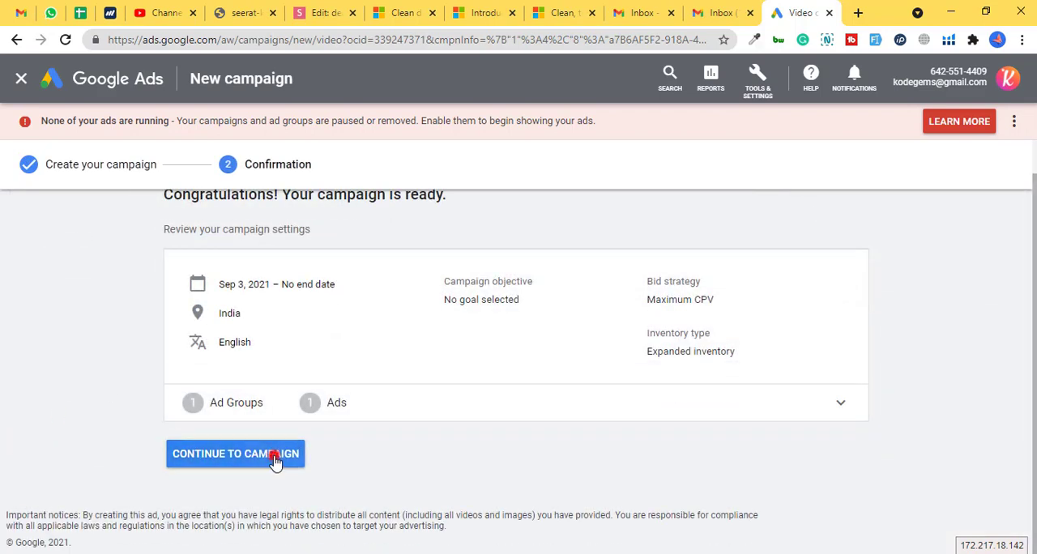
{"action": "left_click", "coordinate": [276, 455]}
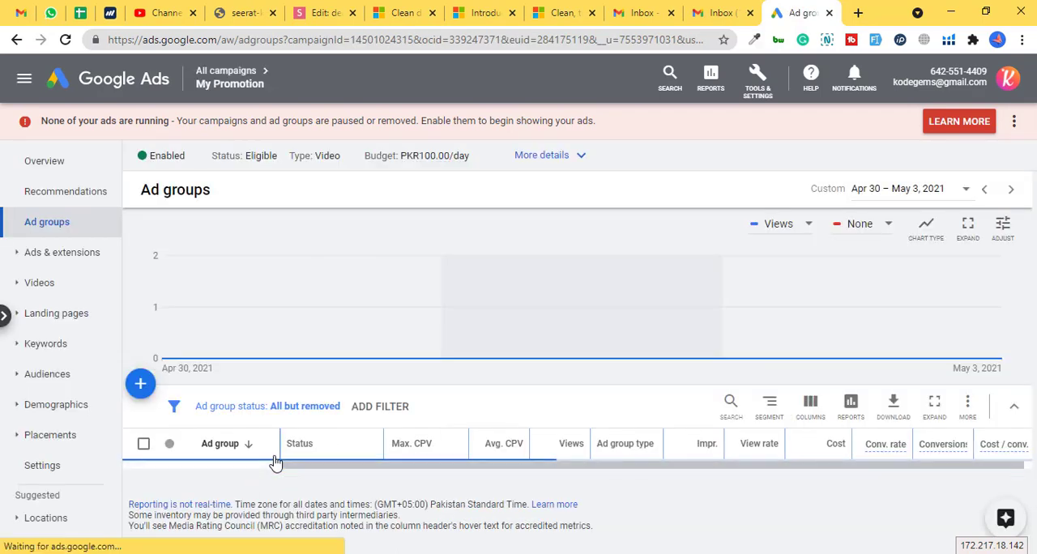
- Open "My ads group" in the campaign and check the review status of the "Profile Promotion" ad
{"action": "scroll", "coordinate": [276, 461], "scroll_direction": "down", "scroll_amount": 1}
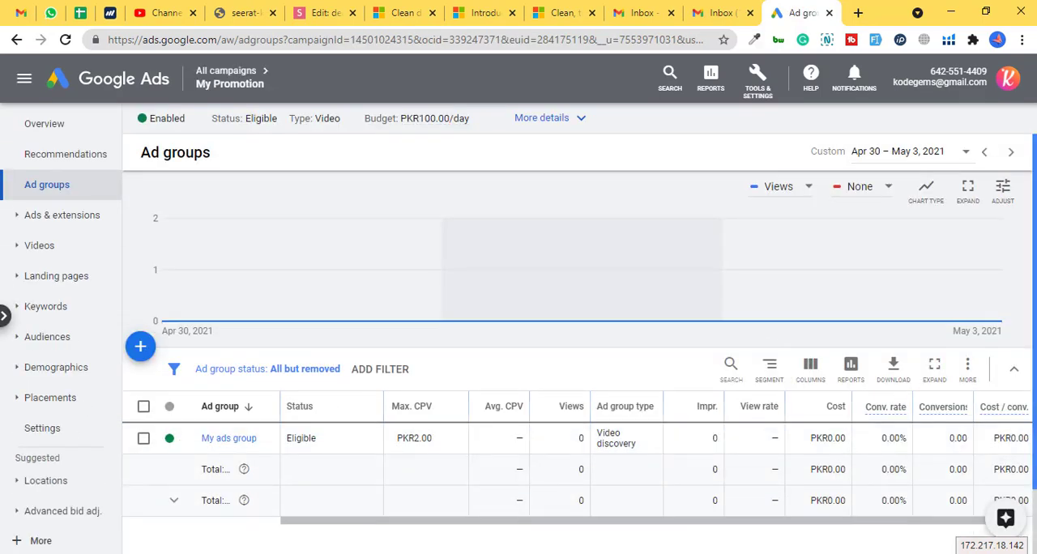
{"action": "scroll", "coordinate": [1029, 257], "scroll_direction": "down", "scroll_amount": 2}
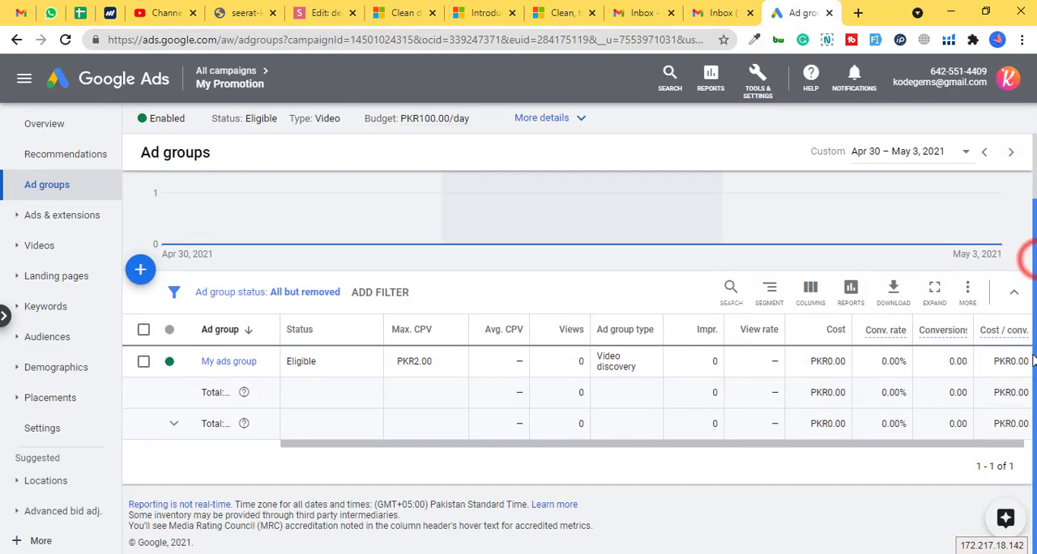
{"action": "left_click", "coordinate": [233, 362]}
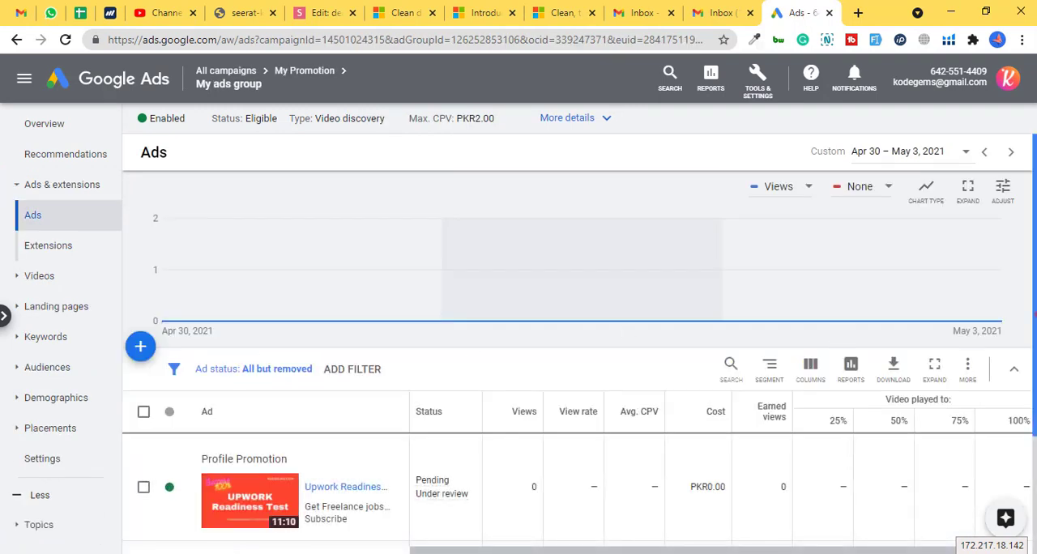
{"action": "scroll", "coordinate": [1027, 317], "scroll_direction": "down", "scroll_amount": 4}
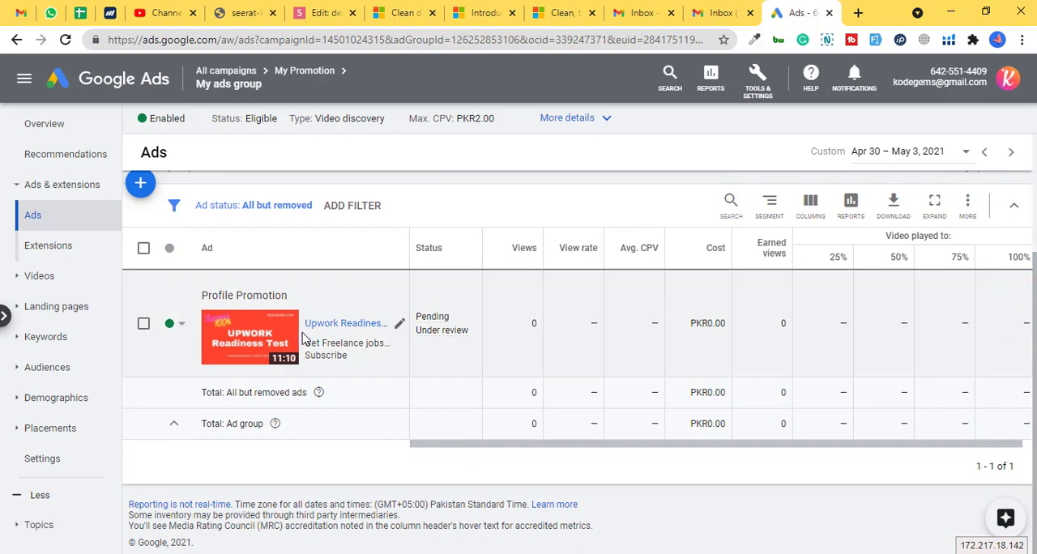
{"action": "mouse_move", "coordinate": [440, 328]}
- Switch to YouTube Studio and examine the channel analytics' detailed realtime views per video for the last 48 hours
{"action": "left_click", "coordinate": [162, 12]}
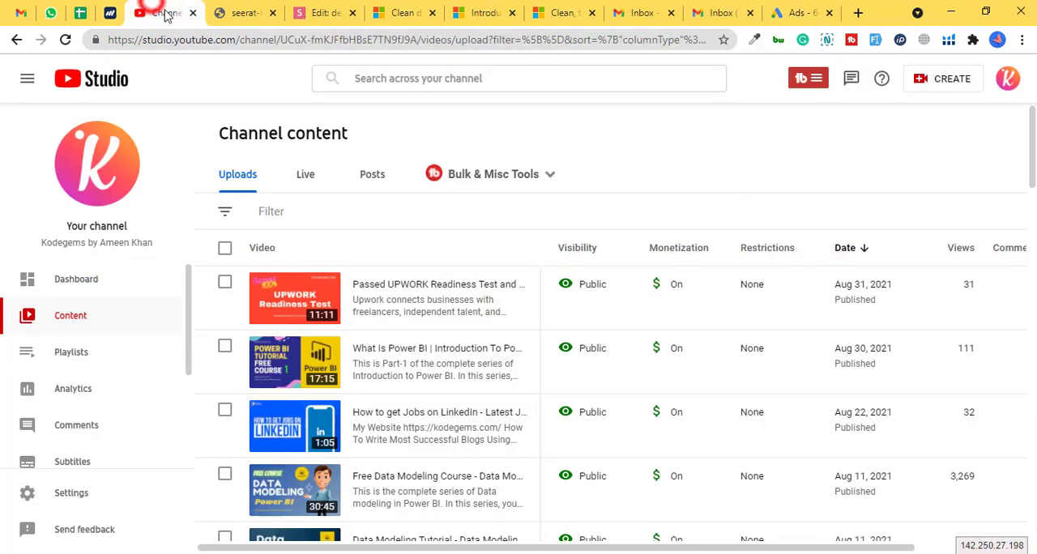
{"action": "left_click", "coordinate": [59, 393]}
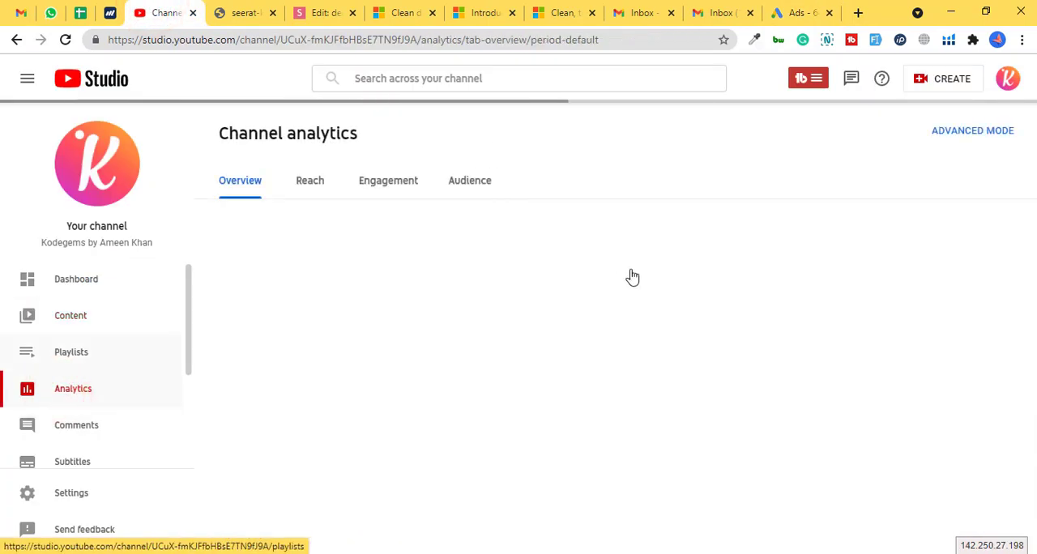
{"action": "scroll", "coordinate": [883, 384], "scroll_direction": "down", "scroll_amount": 2}
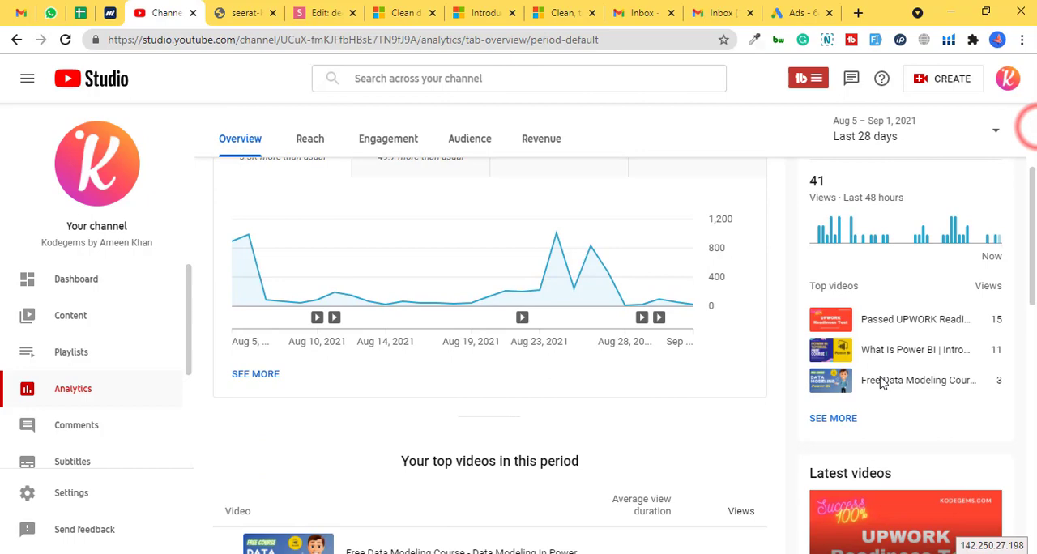
{"action": "left_click", "coordinate": [850, 419]}
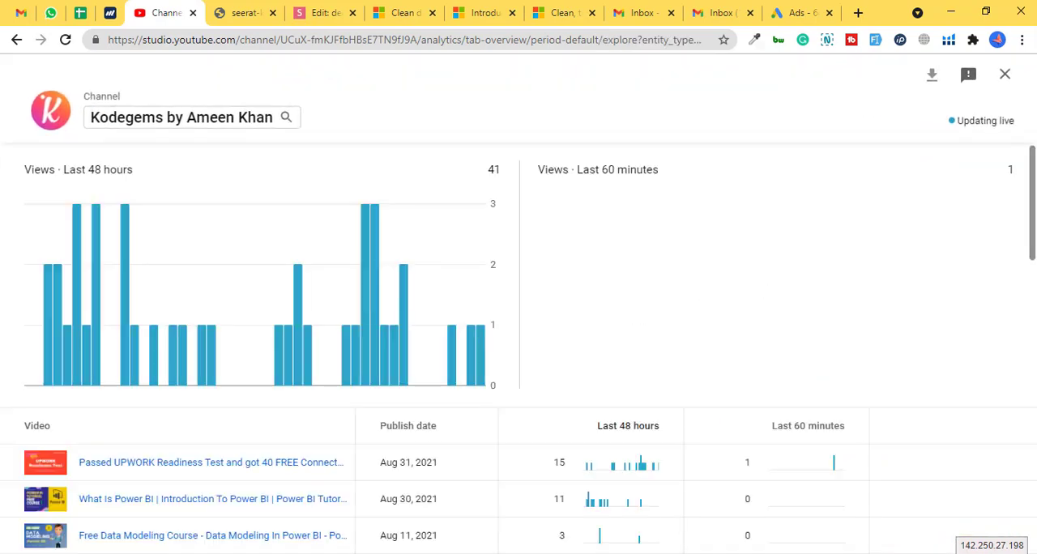
{"action": "left_click_drag", "start_coordinate": [1034, 170], "coordinate": [1034, 250]}
{"action": "scroll", "coordinate": [384, 347], "scroll_direction": "up", "scroll_amount": 2}
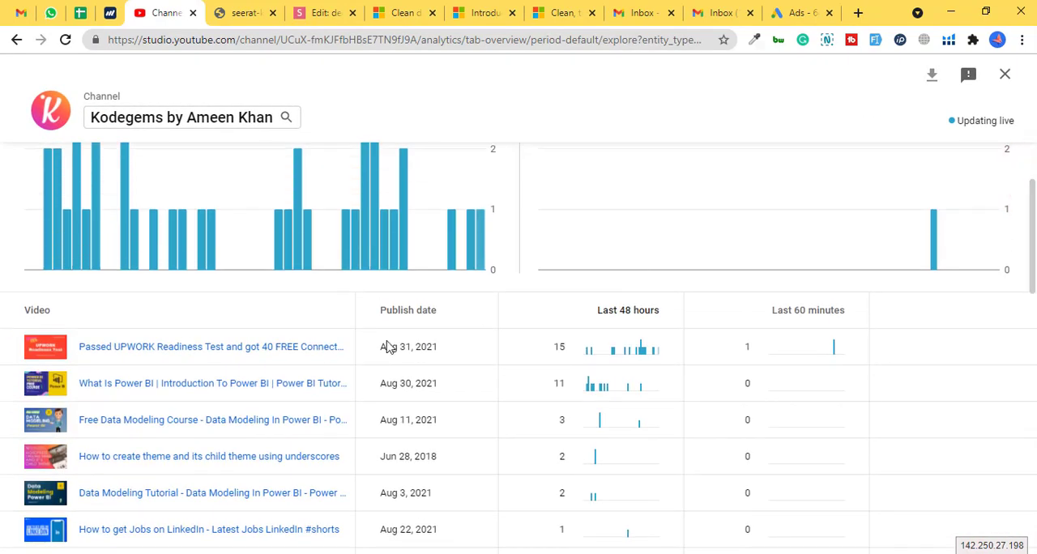